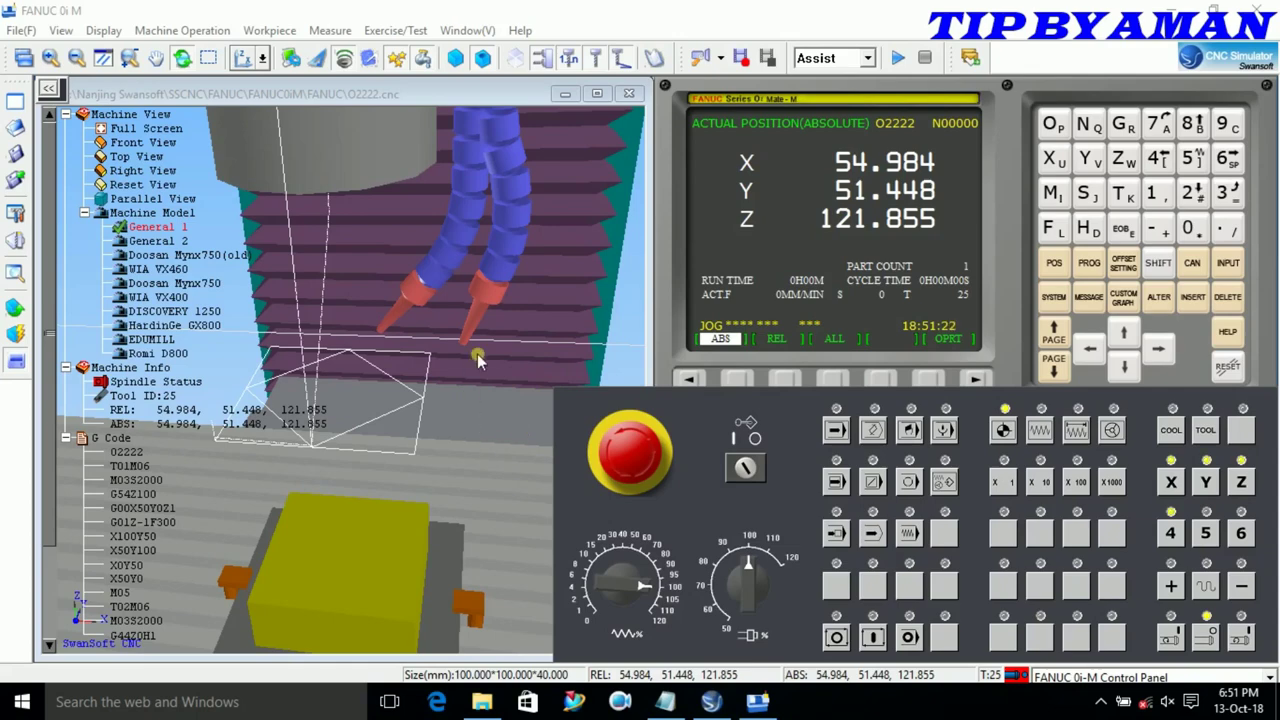
- Assign the 6 mm flat tool 012 to magazine station 01 in the machine's tool management
{"action": "left_click_drag", "start_coordinate": [443, 486], "coordinate": [272, 402]}
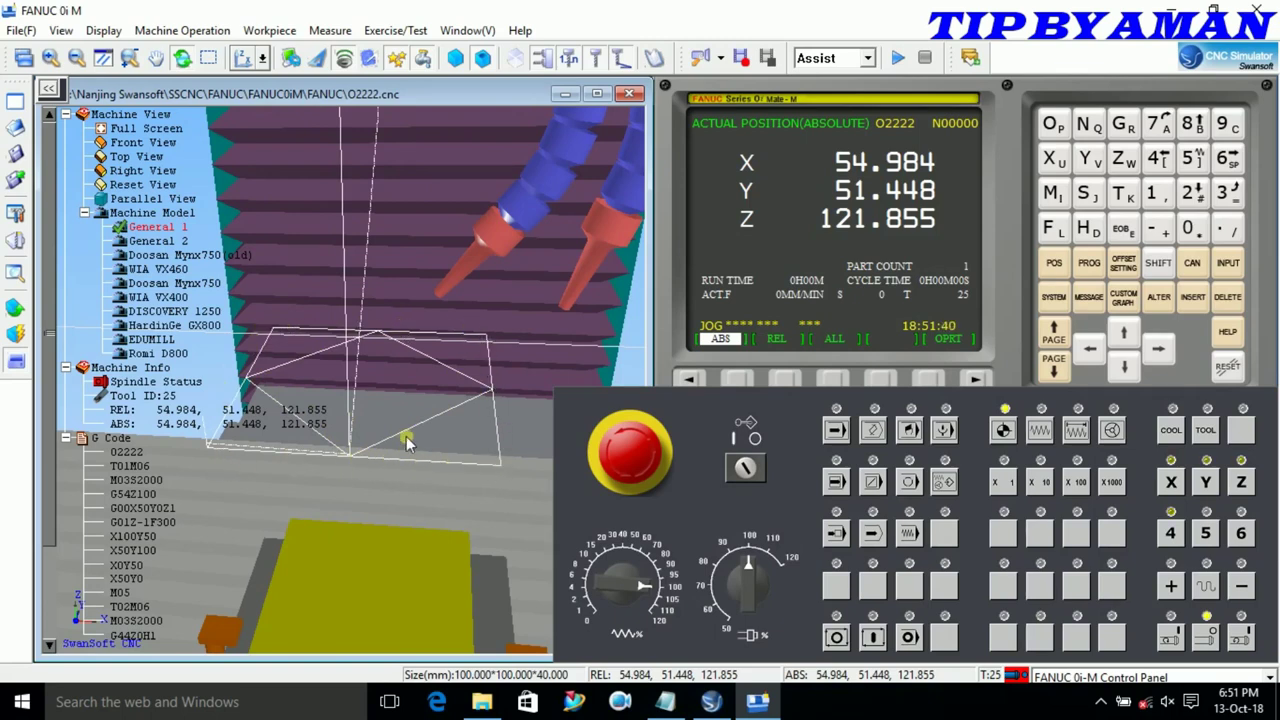
{"action": "left_click_drag", "start_coordinate": [427, 445], "coordinate": [432, 455]}
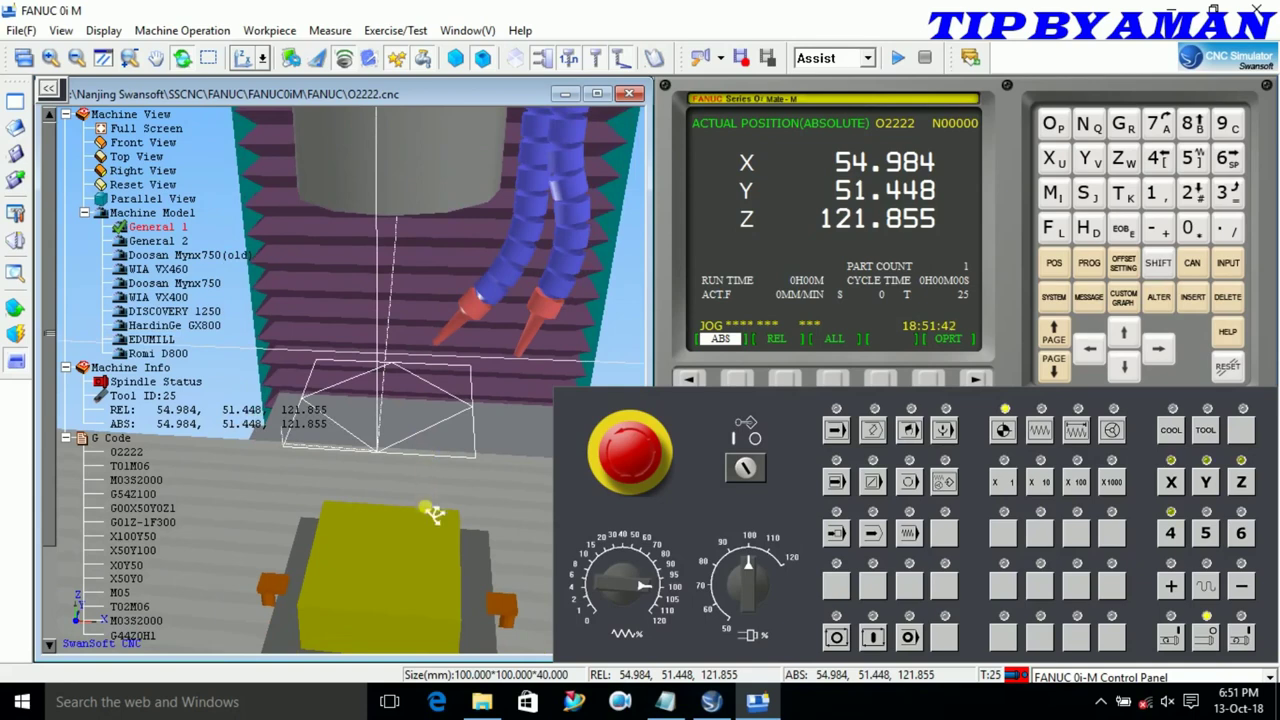
{"action": "left_click_drag", "start_coordinate": [433, 513], "coordinate": [410, 492]}
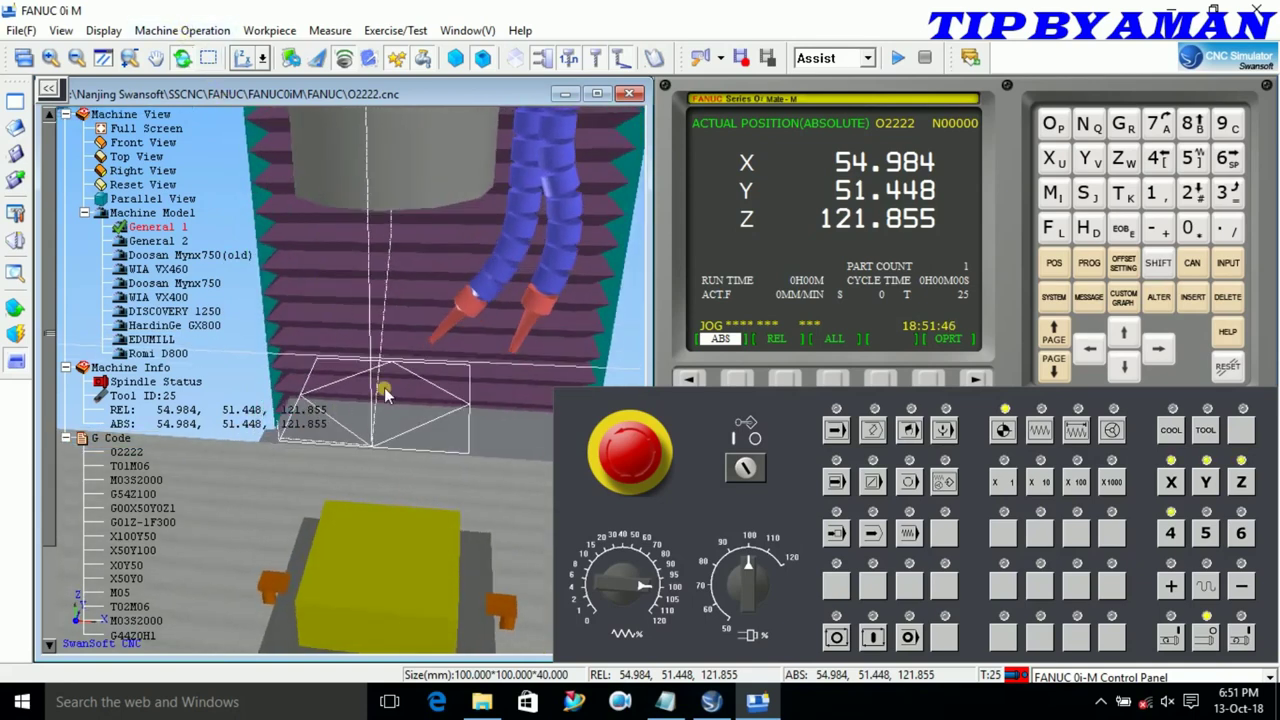
{"action": "left_click", "coordinate": [189, 33]}
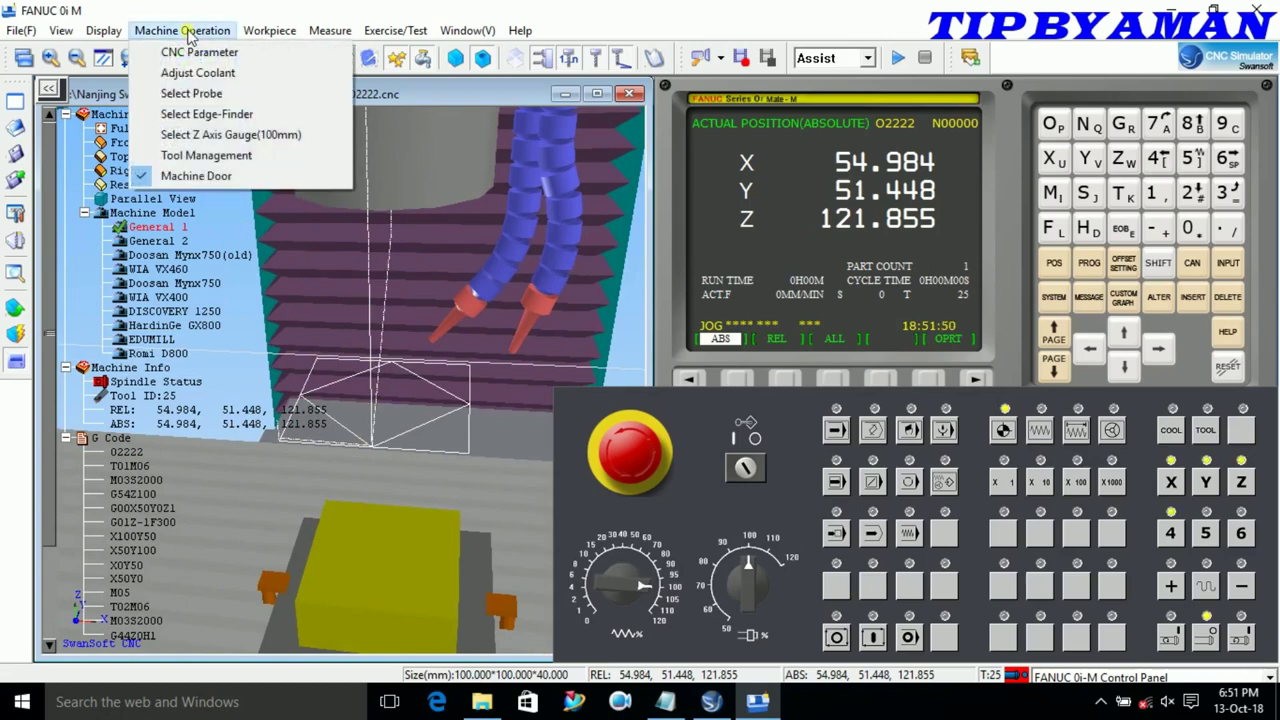
{"action": "left_click", "coordinate": [222, 157]}
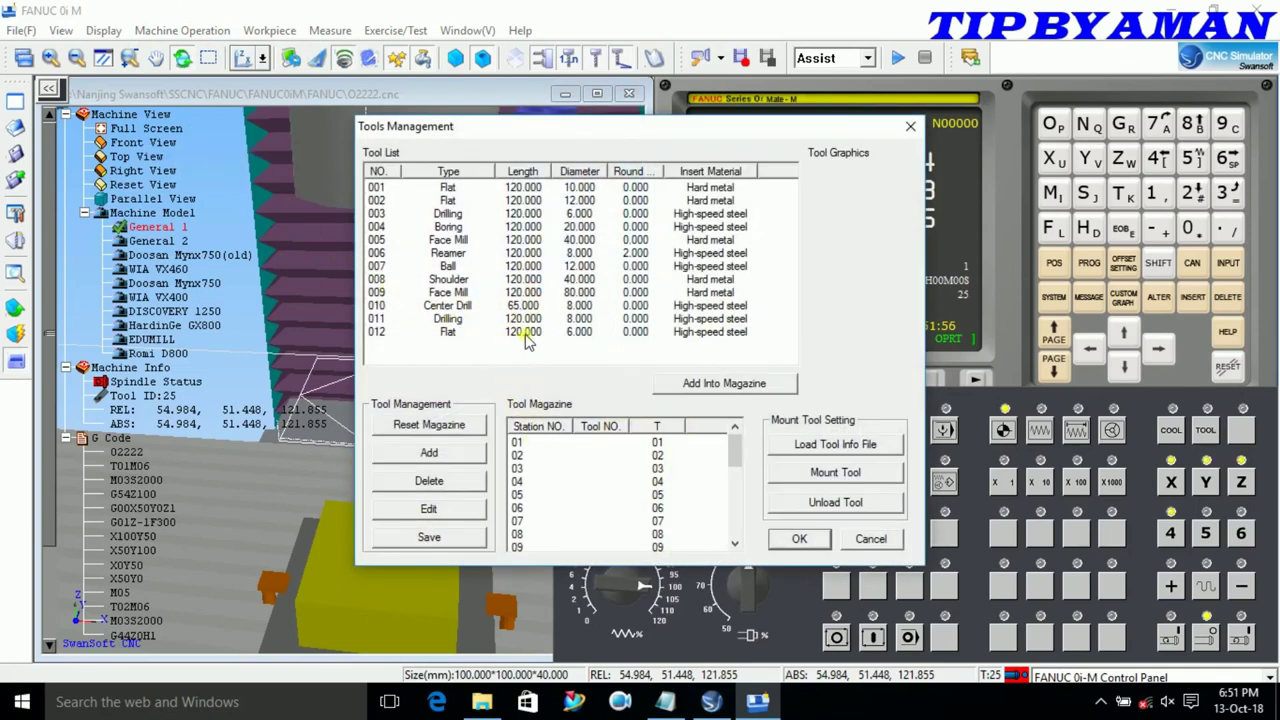
{"action": "left_click", "coordinate": [528, 336]}
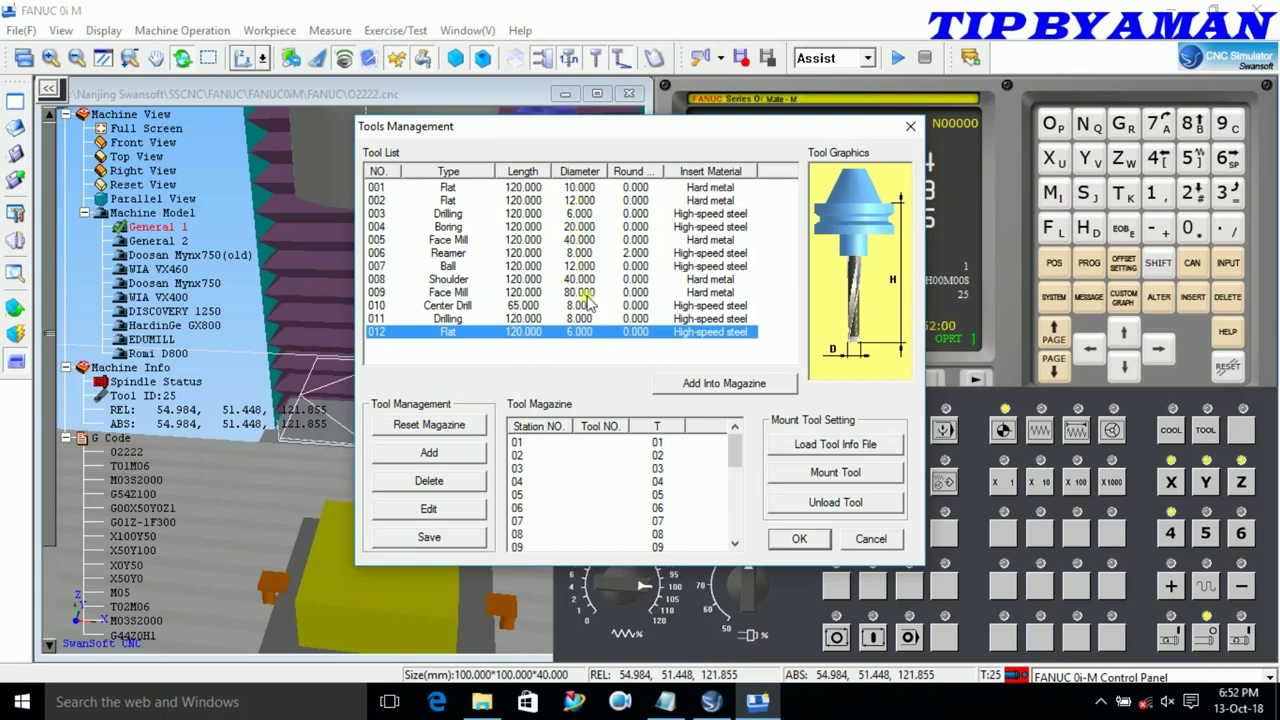
{"action": "left_click_drag", "start_coordinate": [579, 338], "coordinate": [591, 445]}
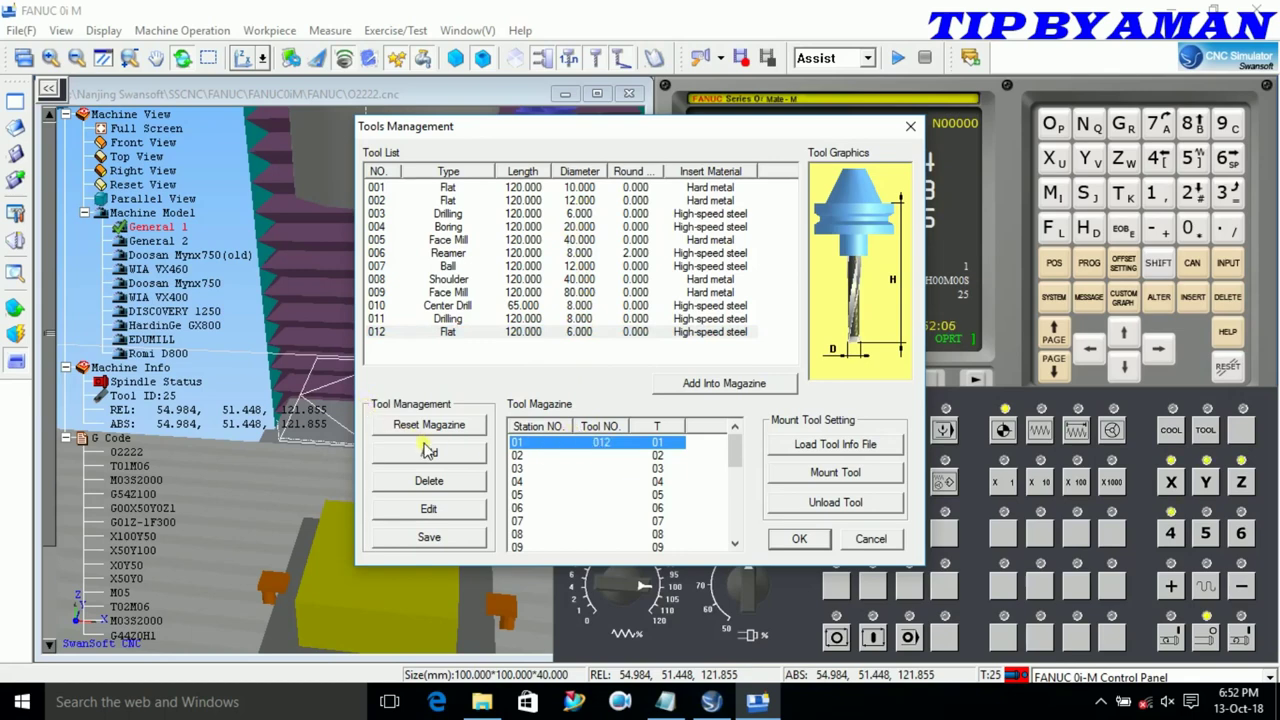
- Set flat tool 001 to 5 mm diameter and 100 mm length, and assign it to magazine station 02
{"action": "double_click", "coordinate": [519, 188]}
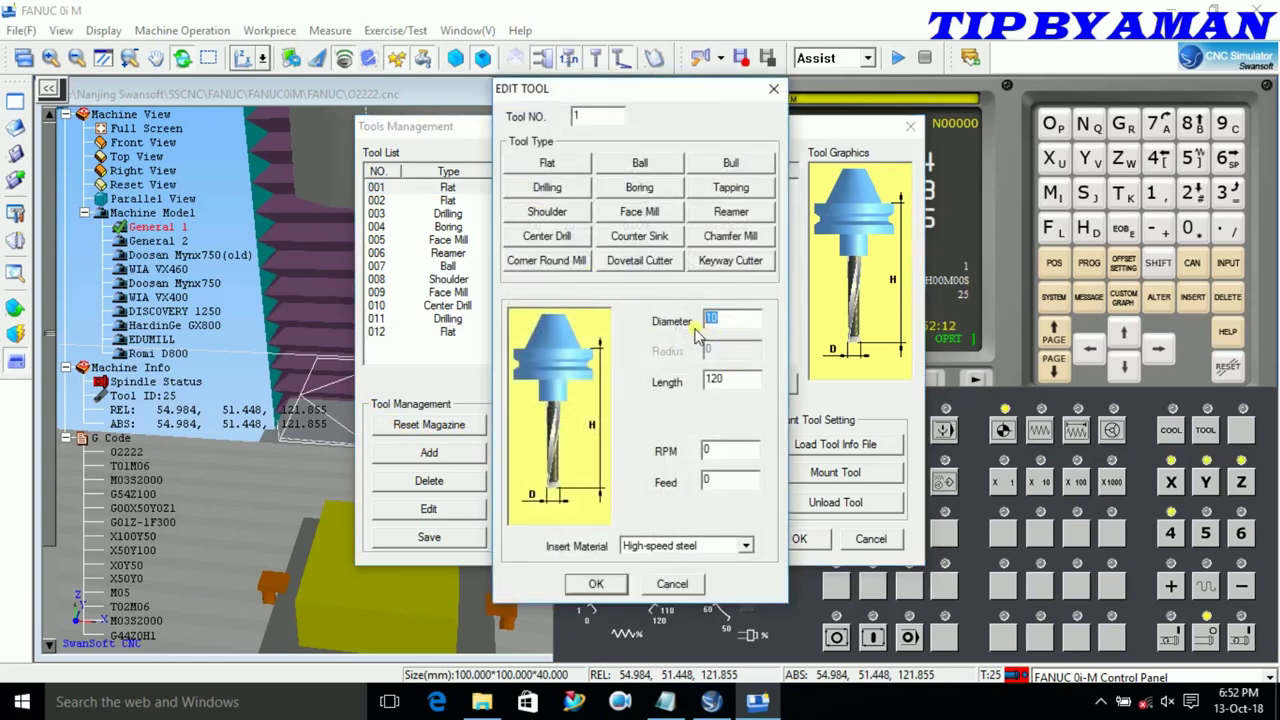
{"action": "type", "text": "5"}
{"action": "double_click", "coordinate": [703, 385]}
{"action": "type", "text": "1"}
{"action": "left_click", "coordinate": [613, 586]}
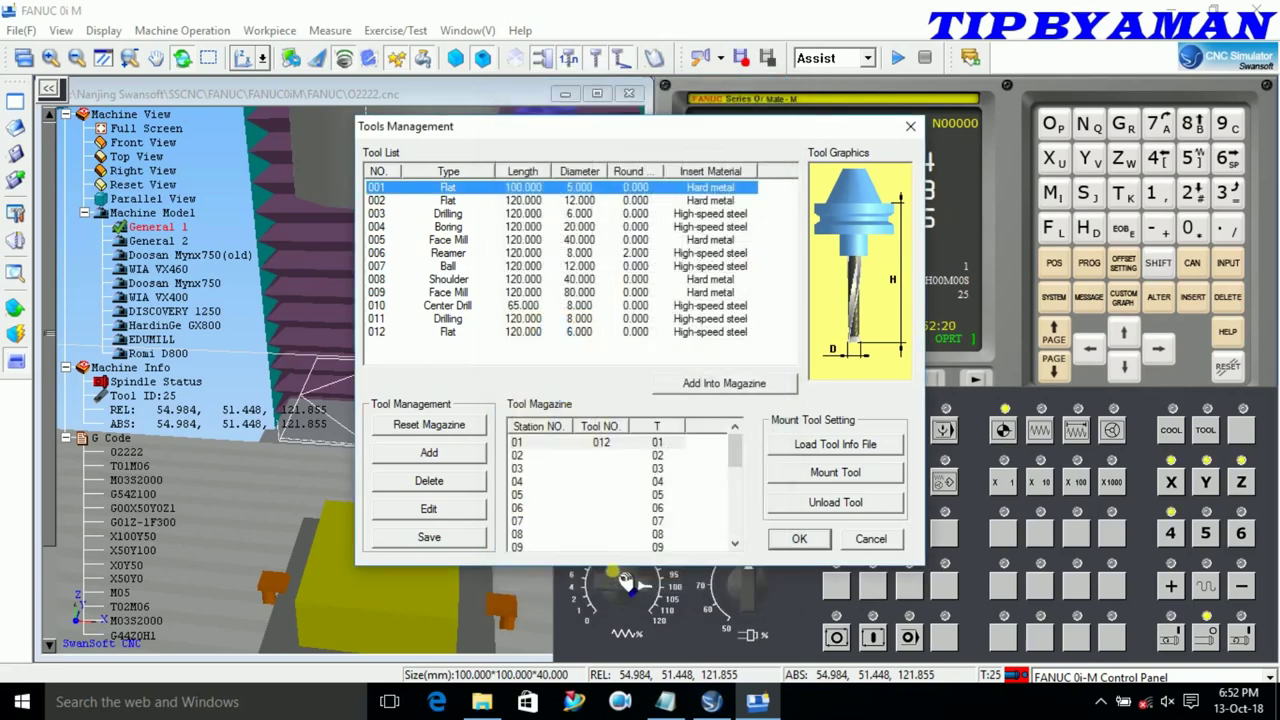
{"action": "left_click_drag", "start_coordinate": [525, 190], "coordinate": [598, 463]}
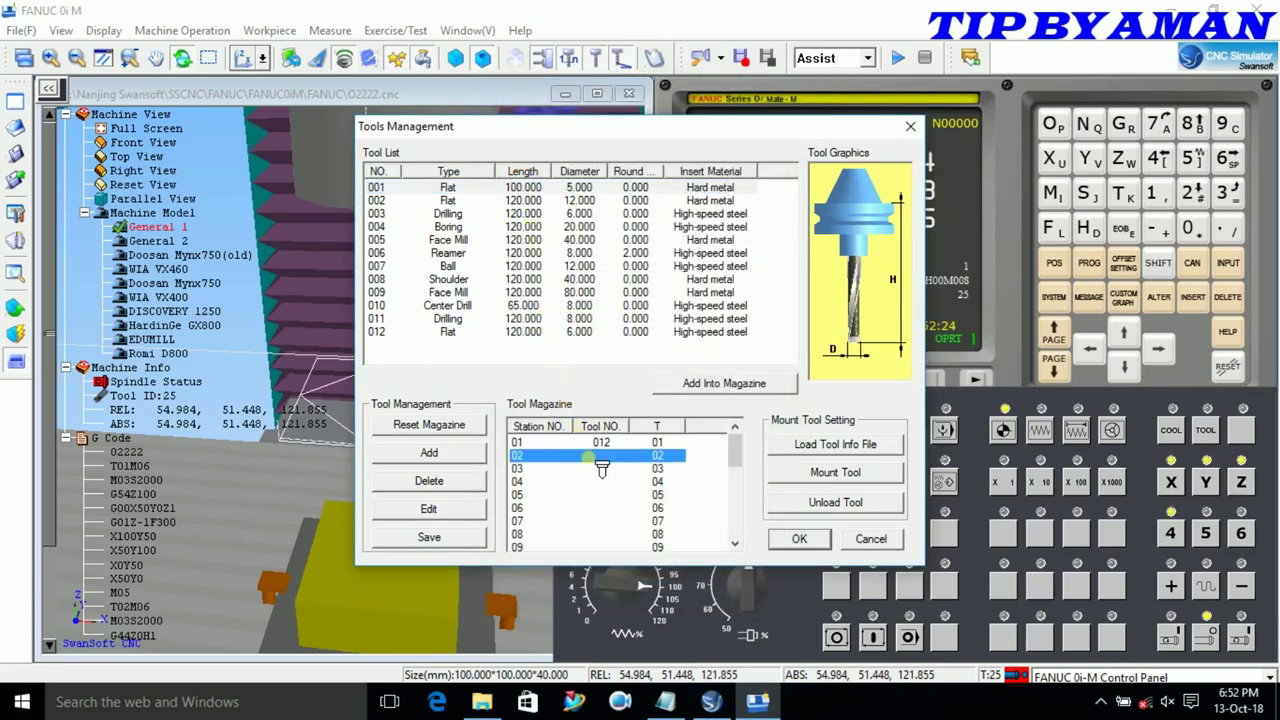
{"action": "left_click", "coordinate": [799, 538]}
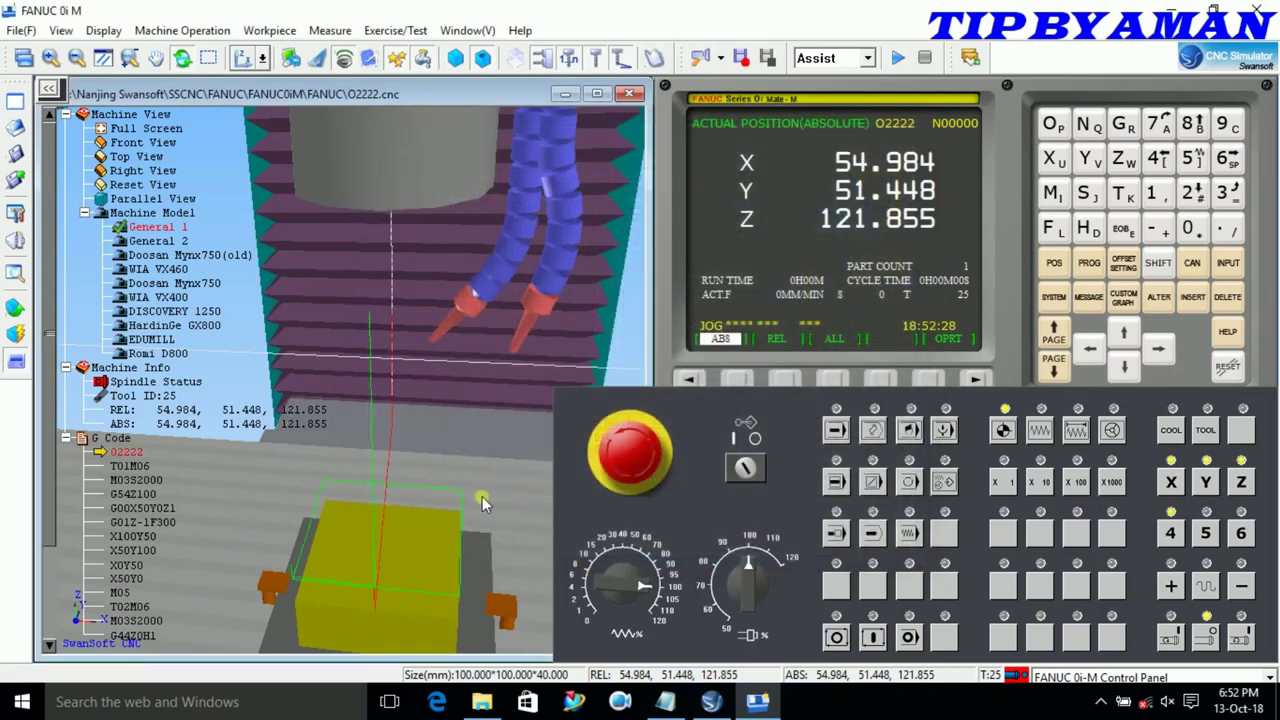
- Examine the workpiece and the toolpath lines above it from several angles and distances
{"action": "left_click_drag", "start_coordinate": [482, 496], "coordinate": [533, 375]}
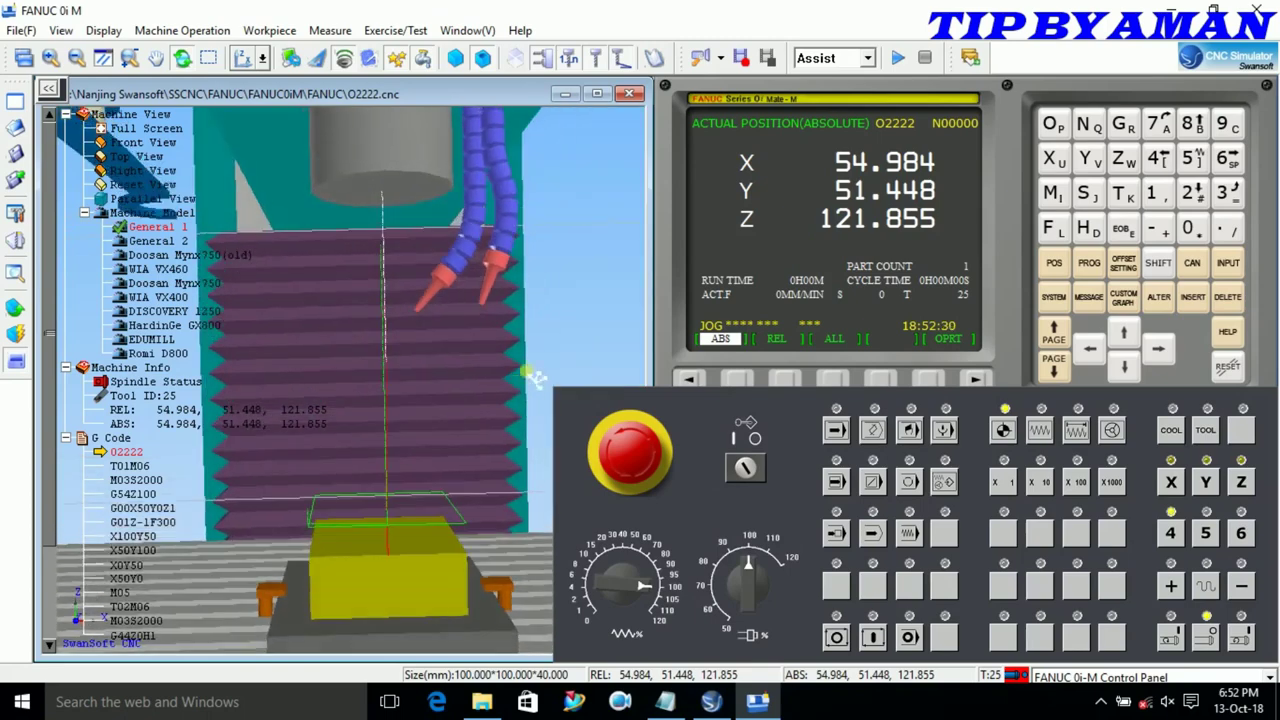
{"action": "scroll", "coordinate": [401, 541], "scroll_direction": "up", "scroll_amount": 5}
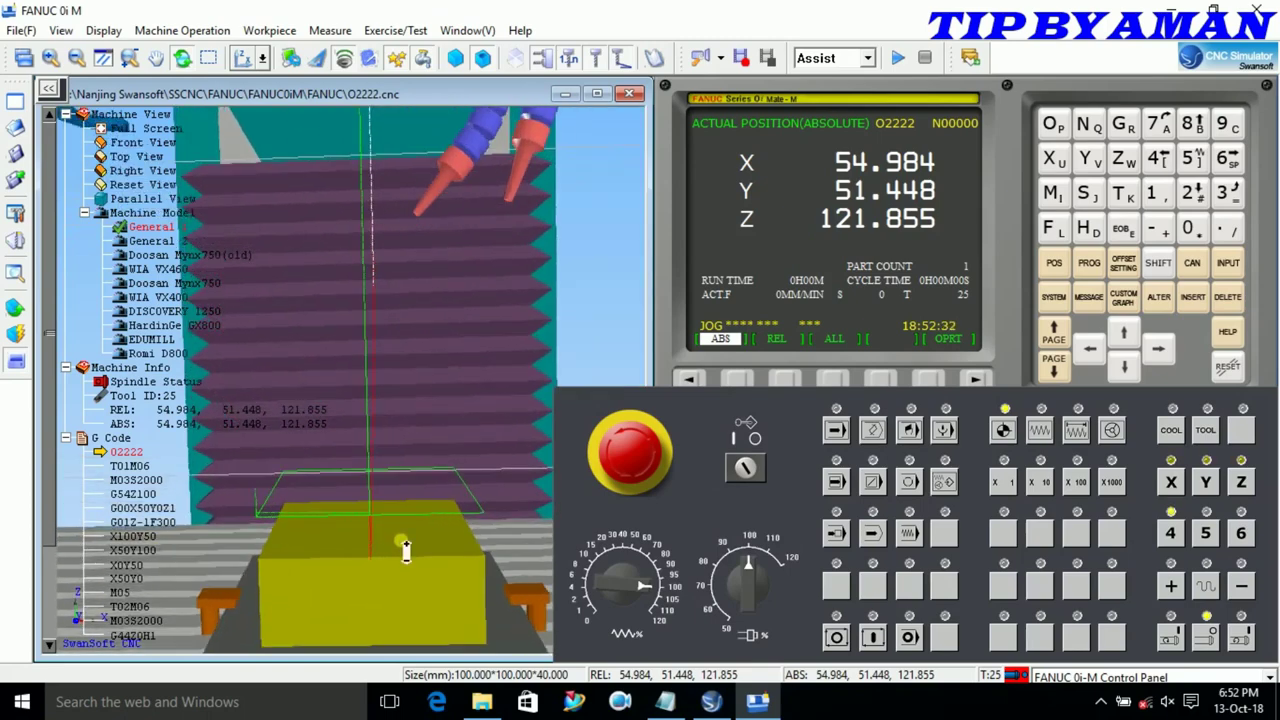
{"action": "left_click_drag", "start_coordinate": [405, 548], "coordinate": [370, 543]}
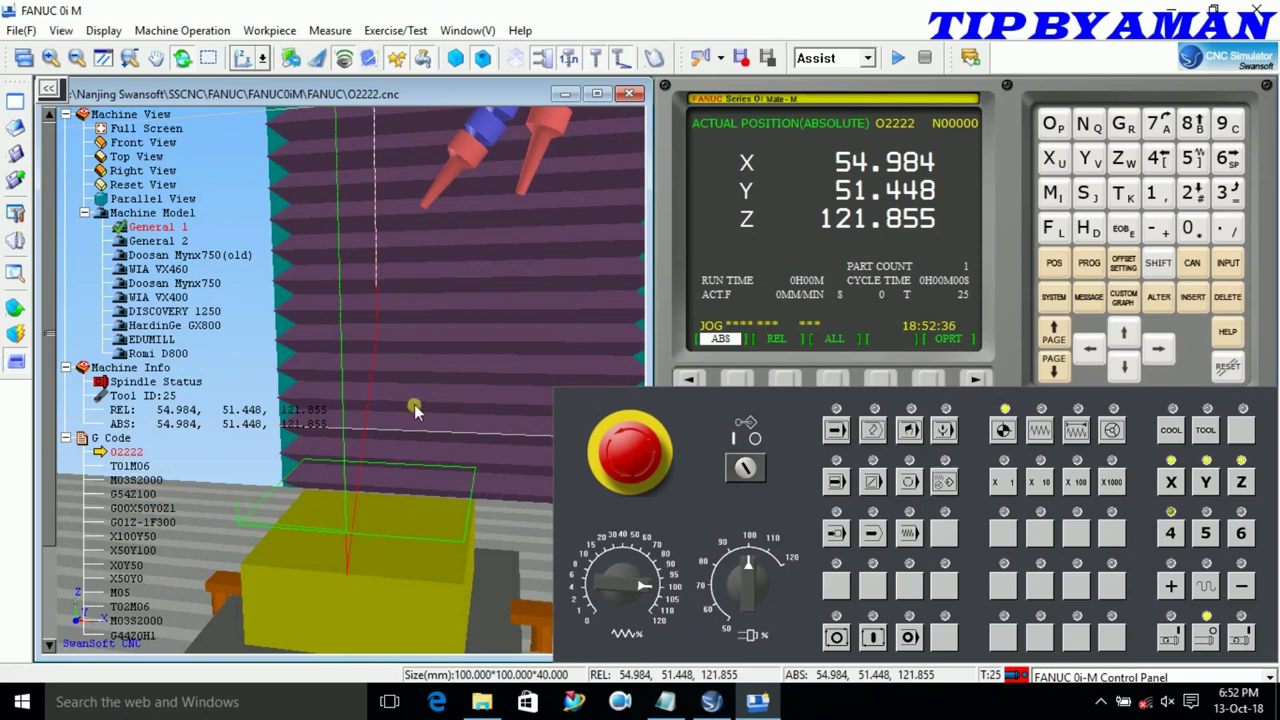
{"action": "scroll", "coordinate": [416, 405], "scroll_direction": "up", "scroll_amount": 1}
{"action": "scroll", "coordinate": [416, 405], "scroll_direction": "up", "scroll_amount": 1}
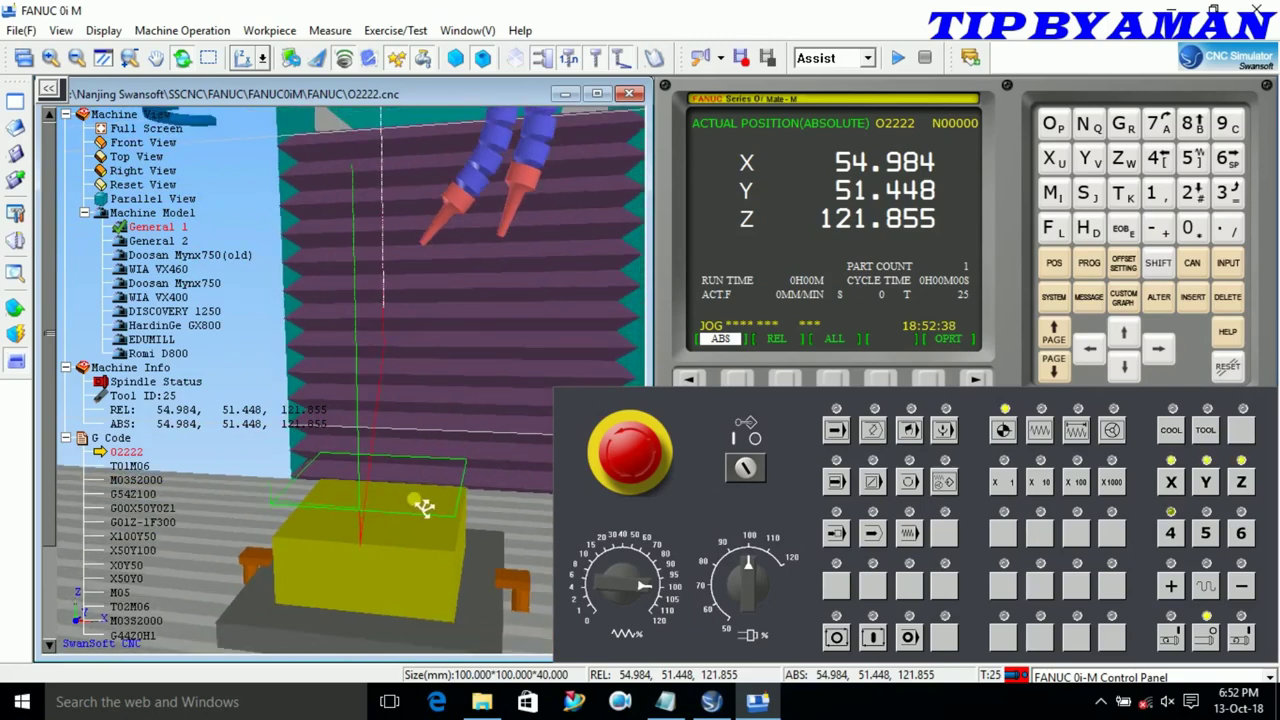
{"action": "mouse_move", "coordinate": [424, 507]}
{"action": "left_mouse_down"}
{"action": "mouse_move", "coordinate": [441, 506]}
{"action": "mouse_move", "coordinate": [437, 477]}
{"action": "mouse_move", "coordinate": [408, 490]}
{"action": "left_mouse_up"}
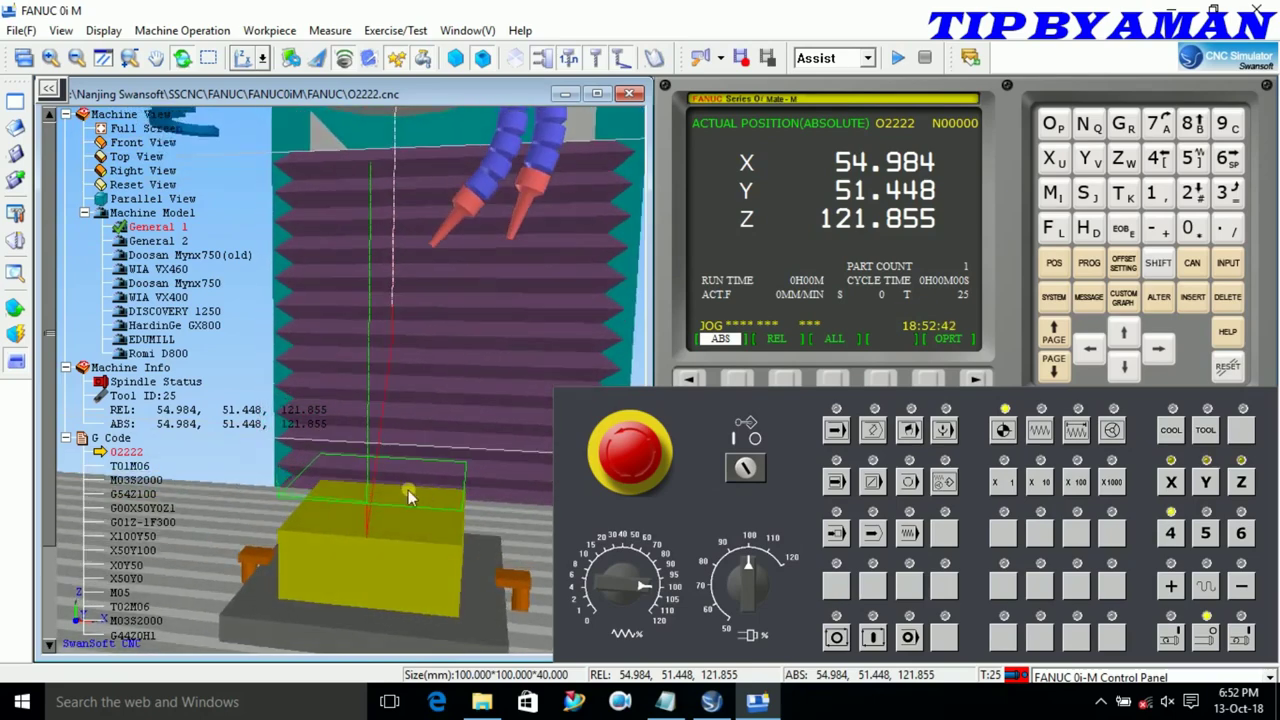
{"action": "scroll", "coordinate": [302, 513], "scroll_direction": "up", "scroll_amount": 1}
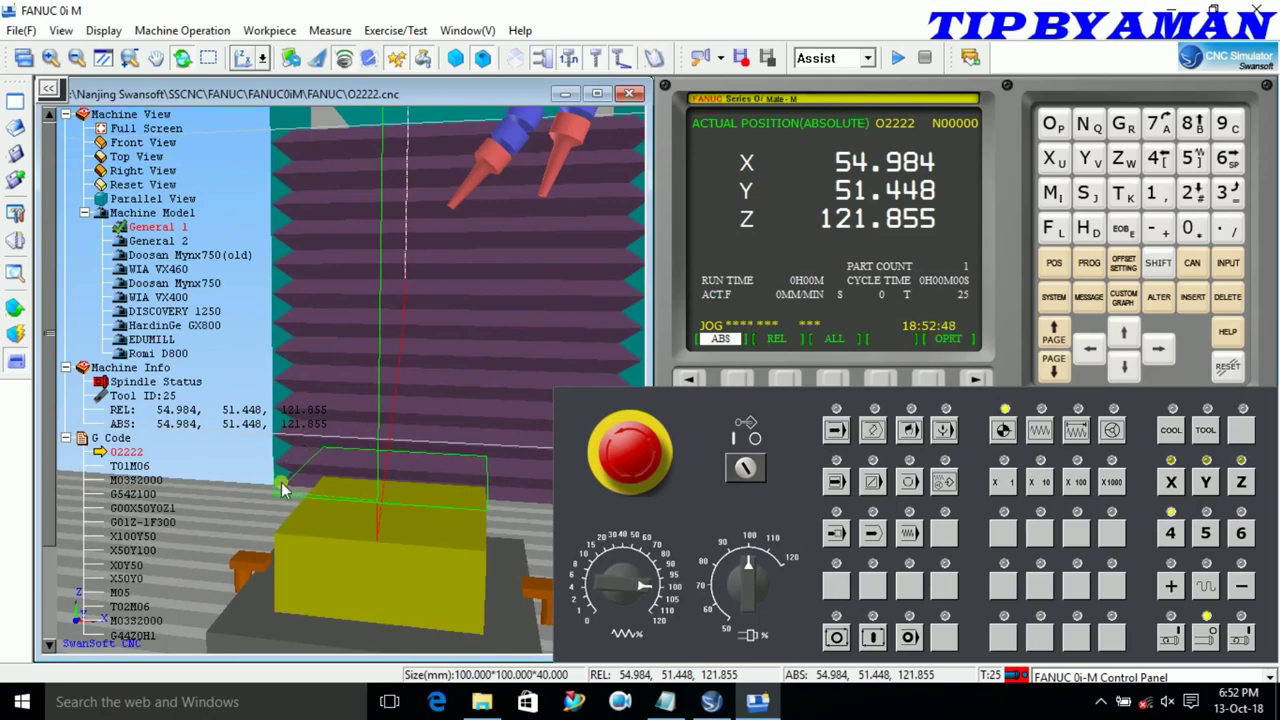
{"action": "left_click_drag", "start_coordinate": [444, 561], "coordinate": [434, 518]}
{"action": "left_click_drag", "start_coordinate": [436, 444], "coordinate": [398, 522]}
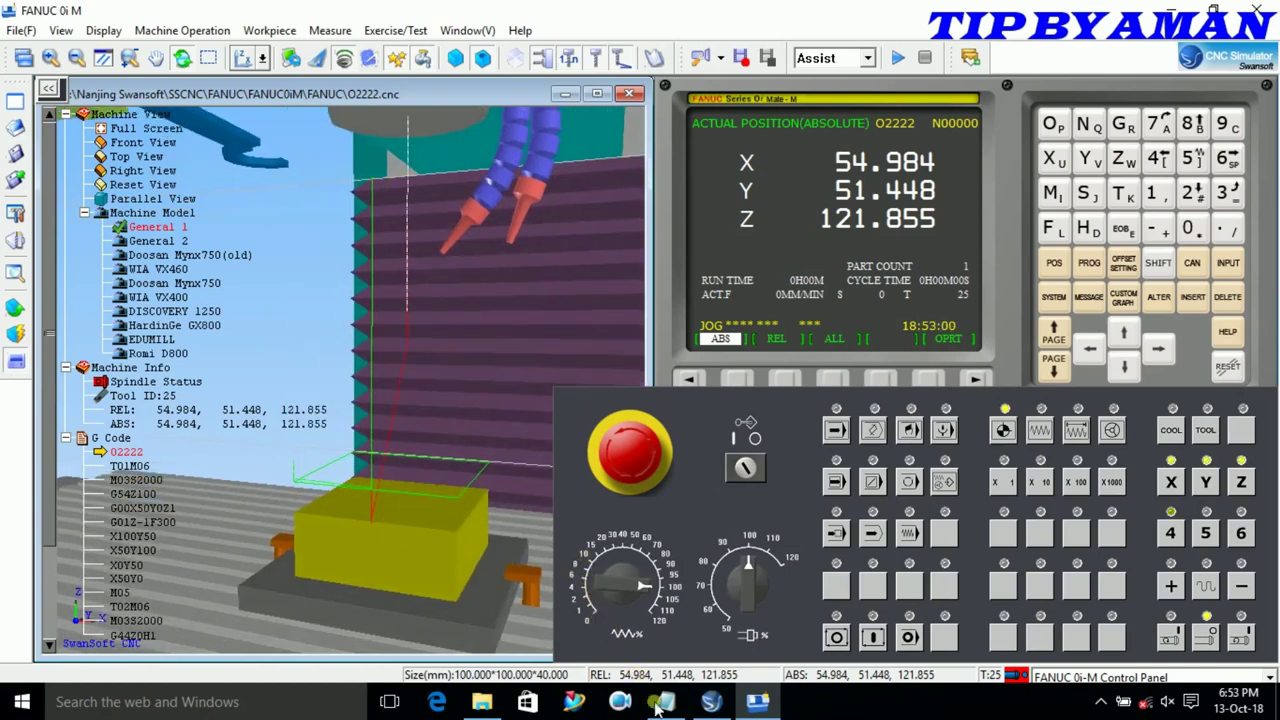
- Switch to the O2222 program in Notepad and highlight the first tool change line, T01M06
{"action": "mouse_move", "coordinate": [663, 706]}
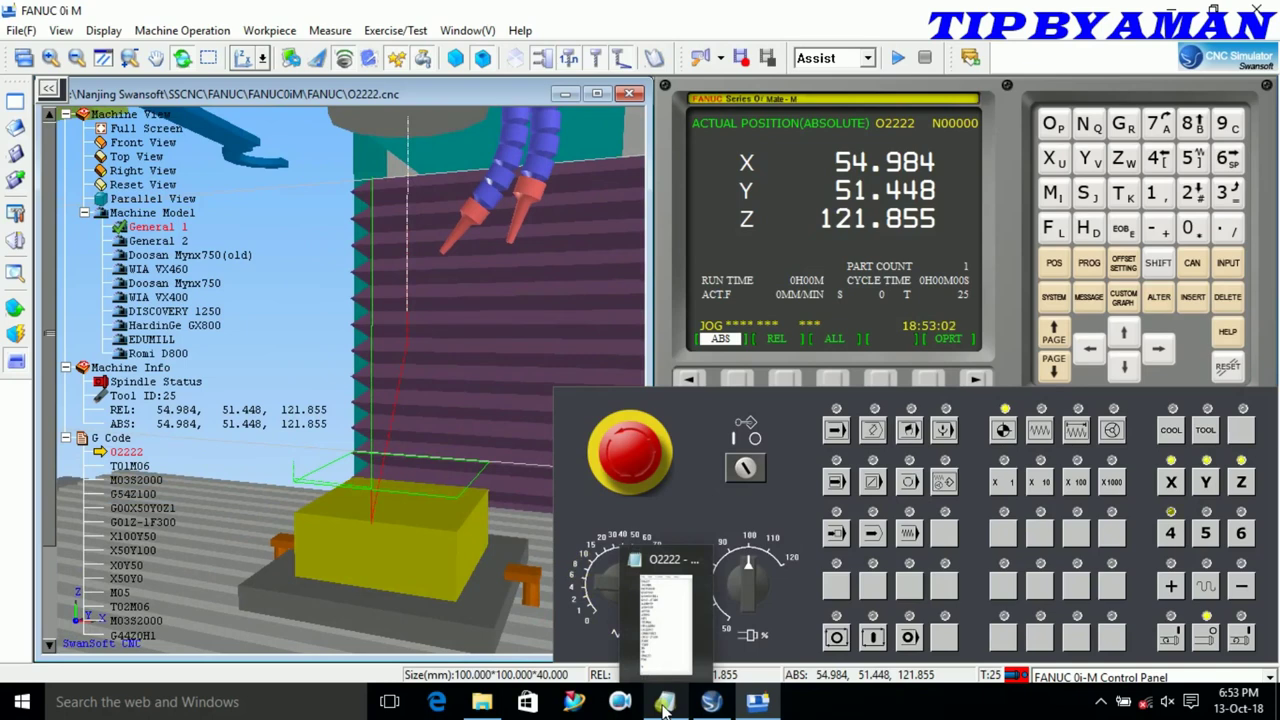
{"action": "left_click", "coordinate": [663, 706]}
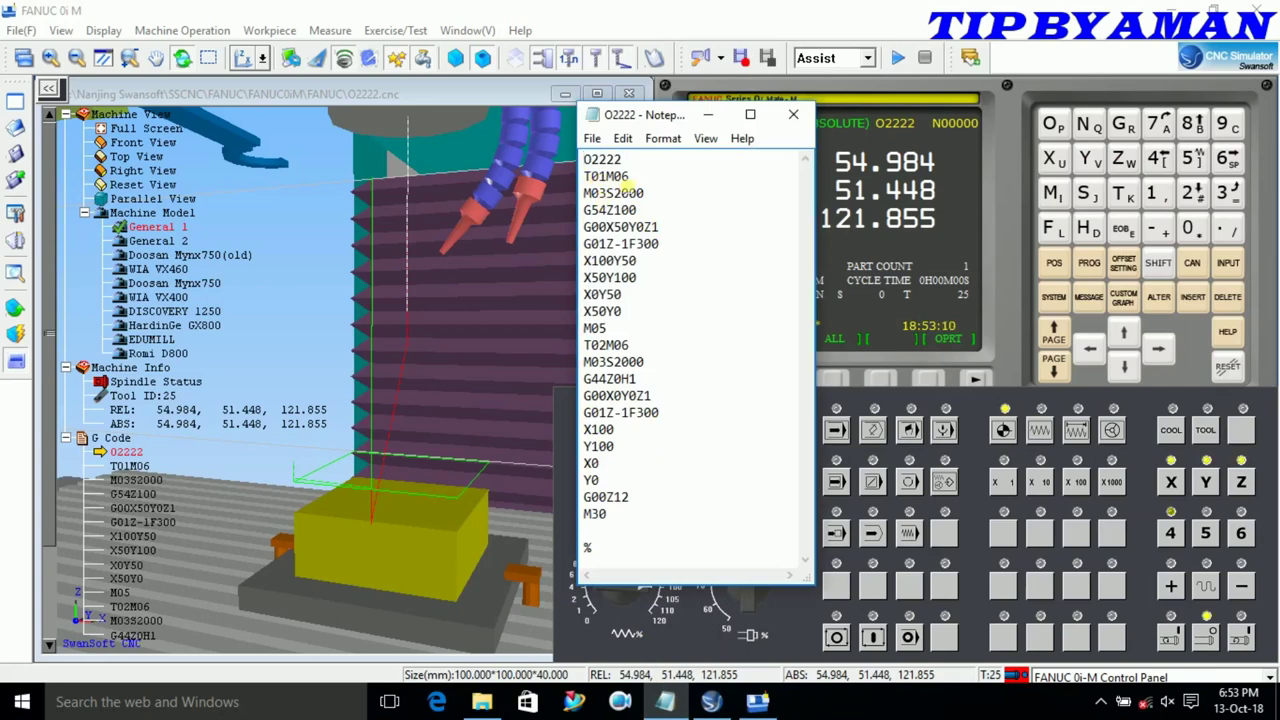
{"action": "key", "text": "shift+Left"}
{"action": "key", "text": "shift+Left"}
{"action": "key", "text": "shift+Left"}
{"action": "key", "text": "shift+Left"}
{"action": "key", "text": "shift+Left"}
{"action": "key", "text": "shift+Left"}
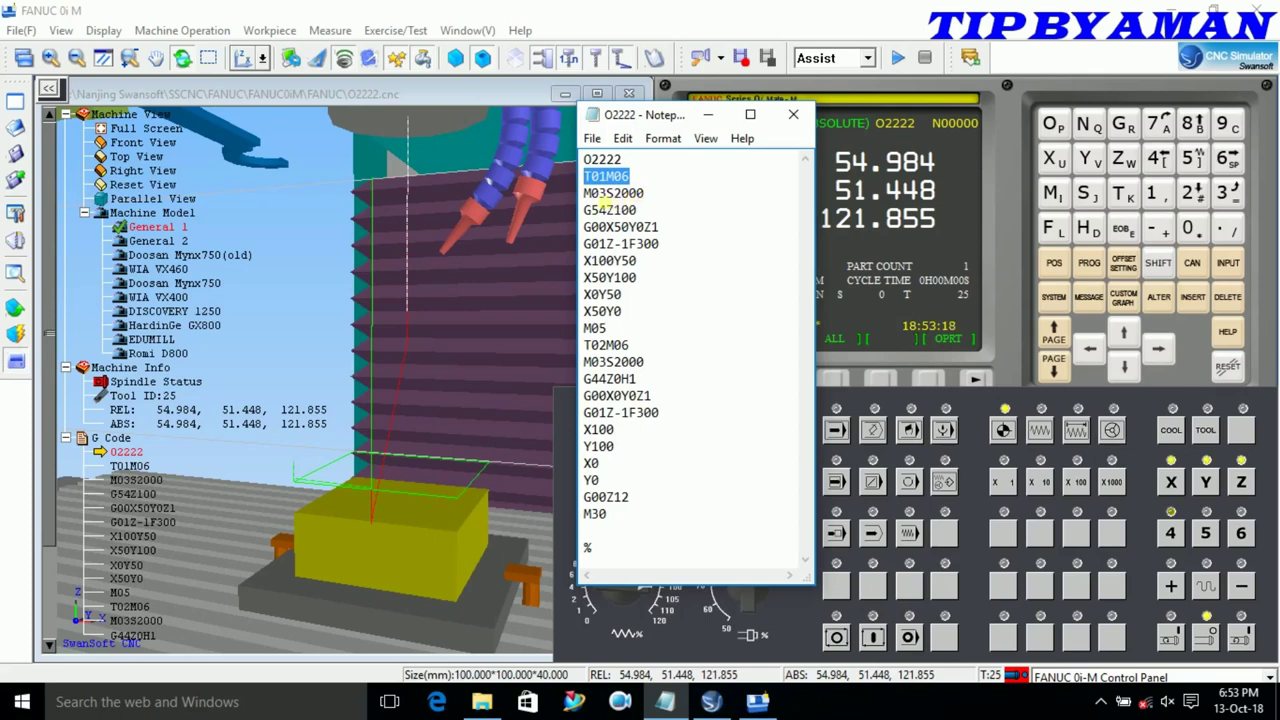
- Review the first tool's program lines one by one, highlighting each from M03S2000 through X50Y100
{"action": "left_click_drag", "start_coordinate": [660, 199], "coordinate": [584, 197]}
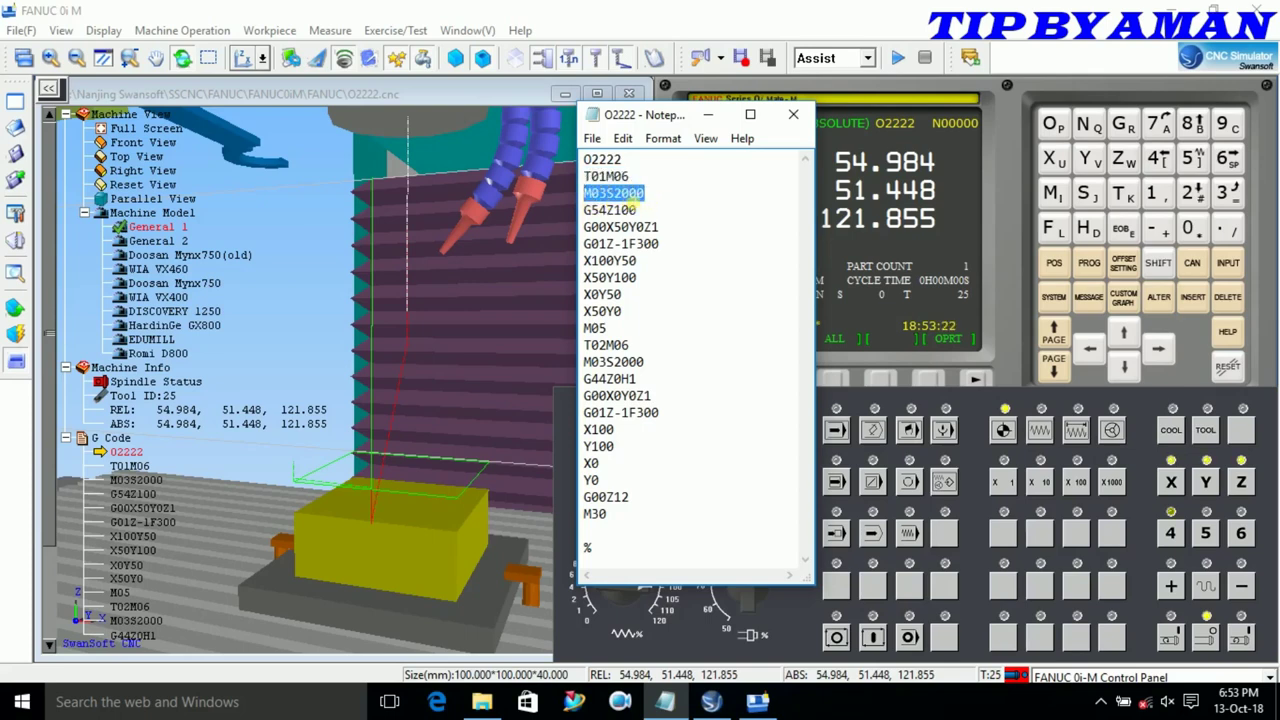
{"action": "left_click_drag", "start_coordinate": [660, 216], "coordinate": [594, 216]}
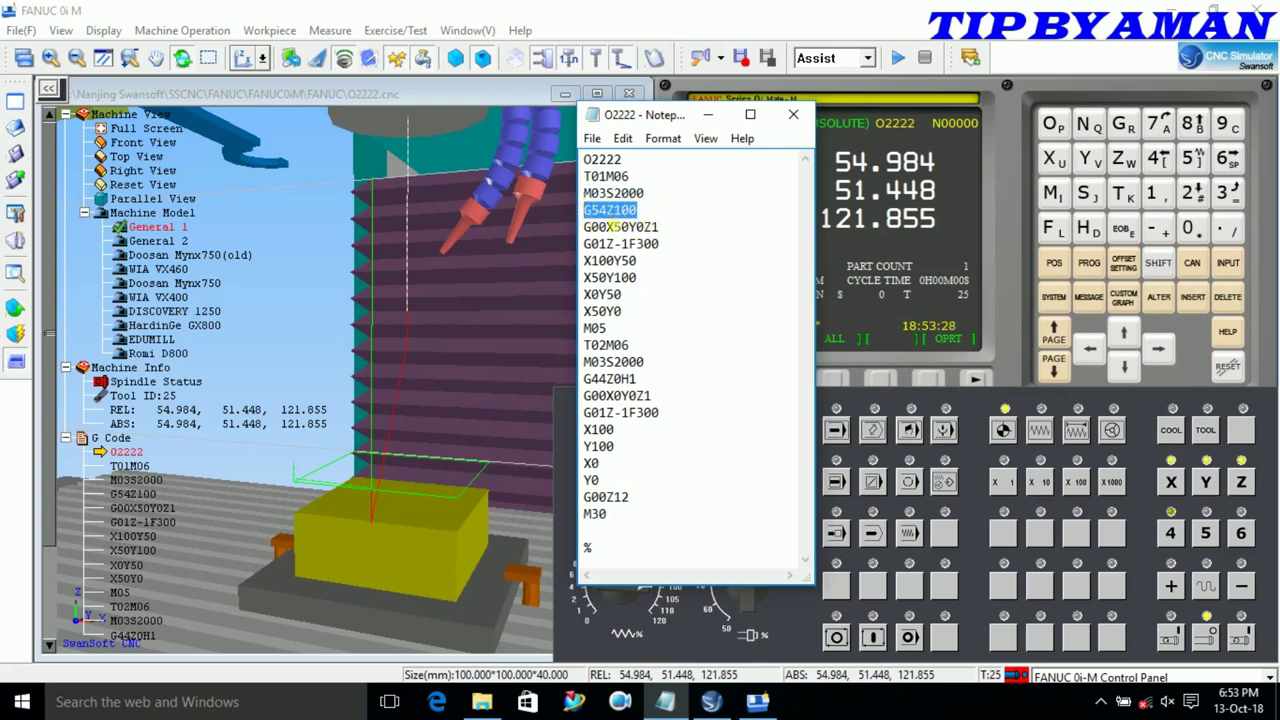
{"action": "left_click_drag", "start_coordinate": [676, 231], "coordinate": [594, 231]}
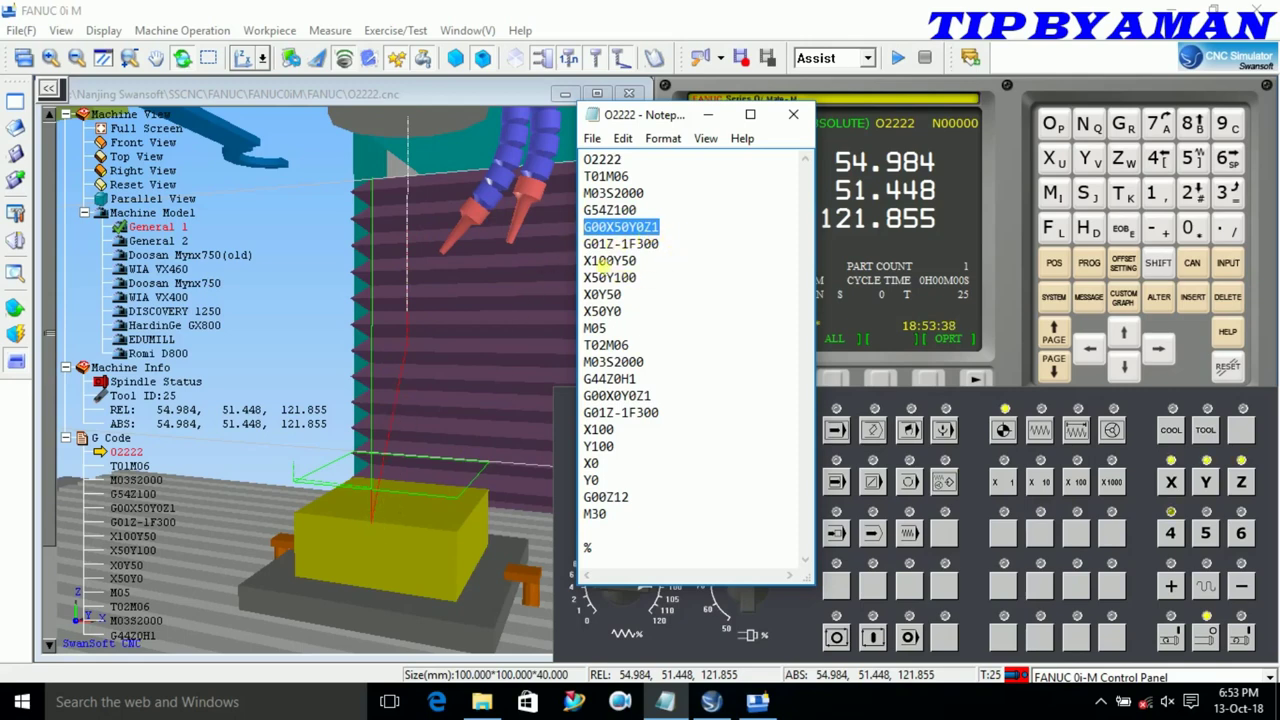
{"action": "left_click_drag", "start_coordinate": [662, 248], "coordinate": [591, 253]}
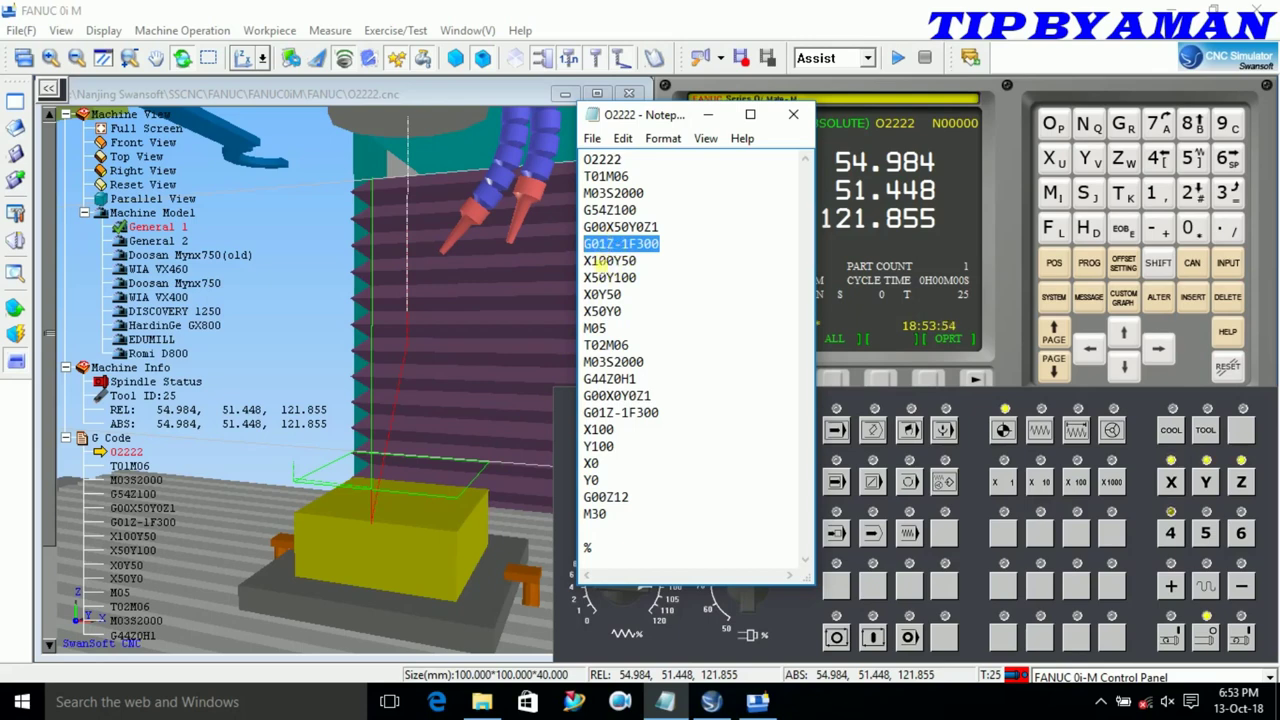
{"action": "left_click_drag", "start_coordinate": [658, 264], "coordinate": [576, 274]}
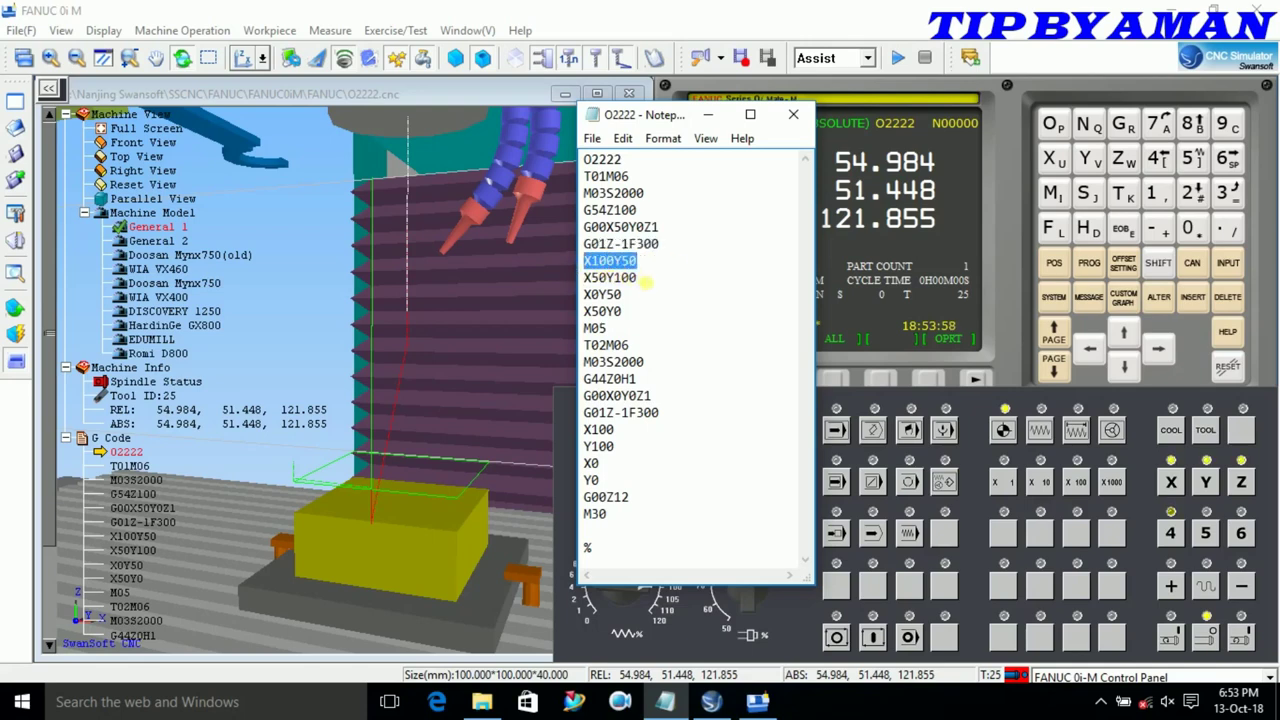
{"action": "left_click_drag", "start_coordinate": [656, 286], "coordinate": [577, 289]}
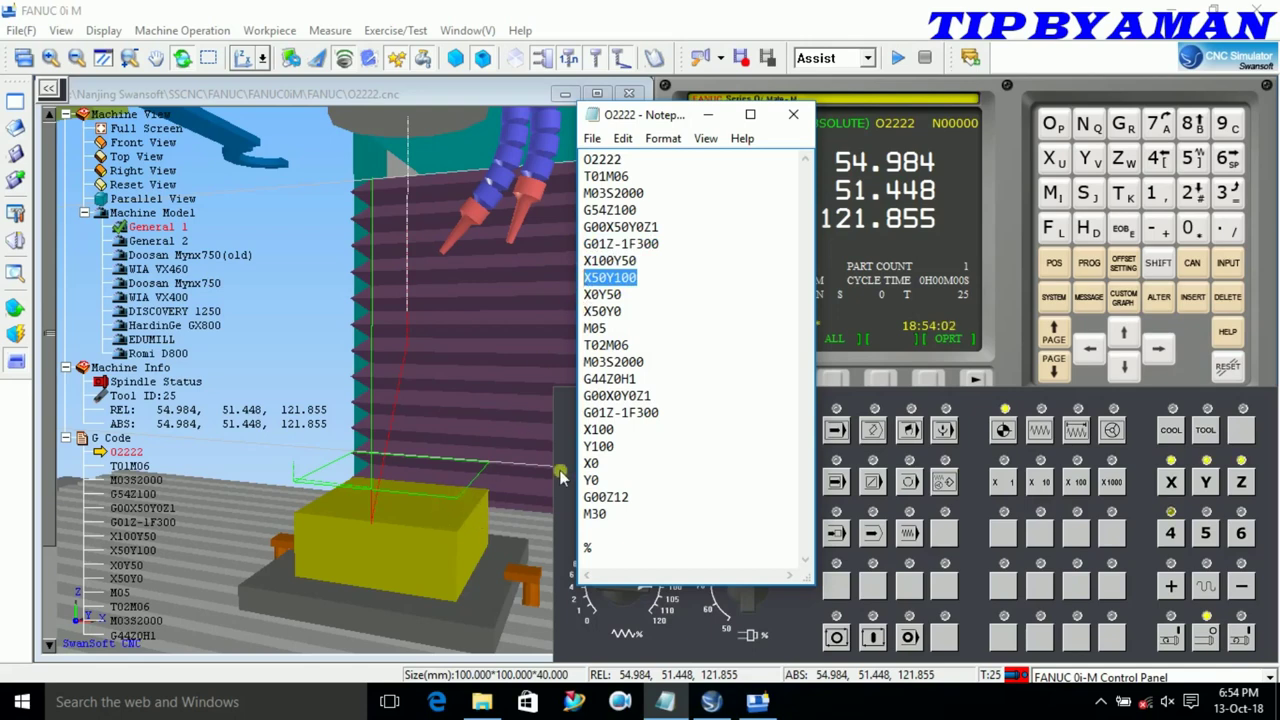
- Switch to the CNC simulator and show the workpiece as a see-through wireframe, viewing the diamond-shaped toolpath from above
{"action": "left_click", "coordinate": [482, 60]}
{"action": "scroll", "coordinate": [465, 460], "scroll_direction": "up", "scroll_amount": 3}
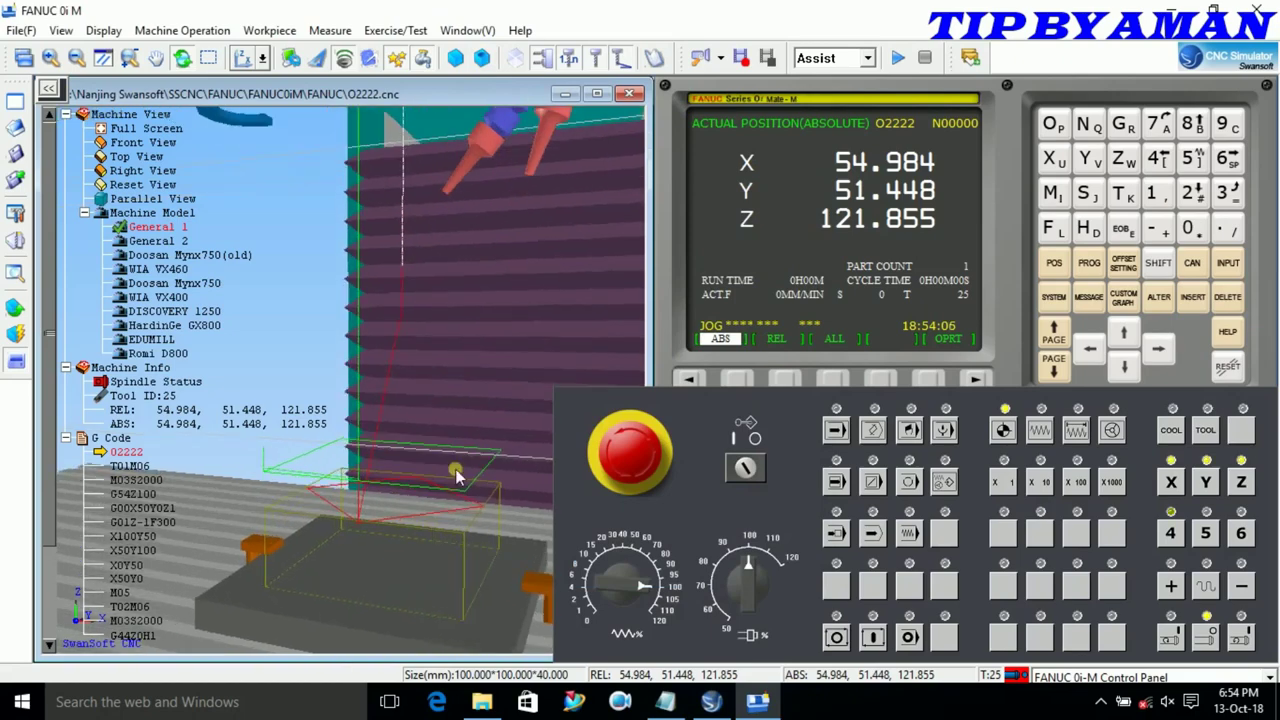
{"action": "left_click_drag", "start_coordinate": [476, 522], "coordinate": [449, 589]}
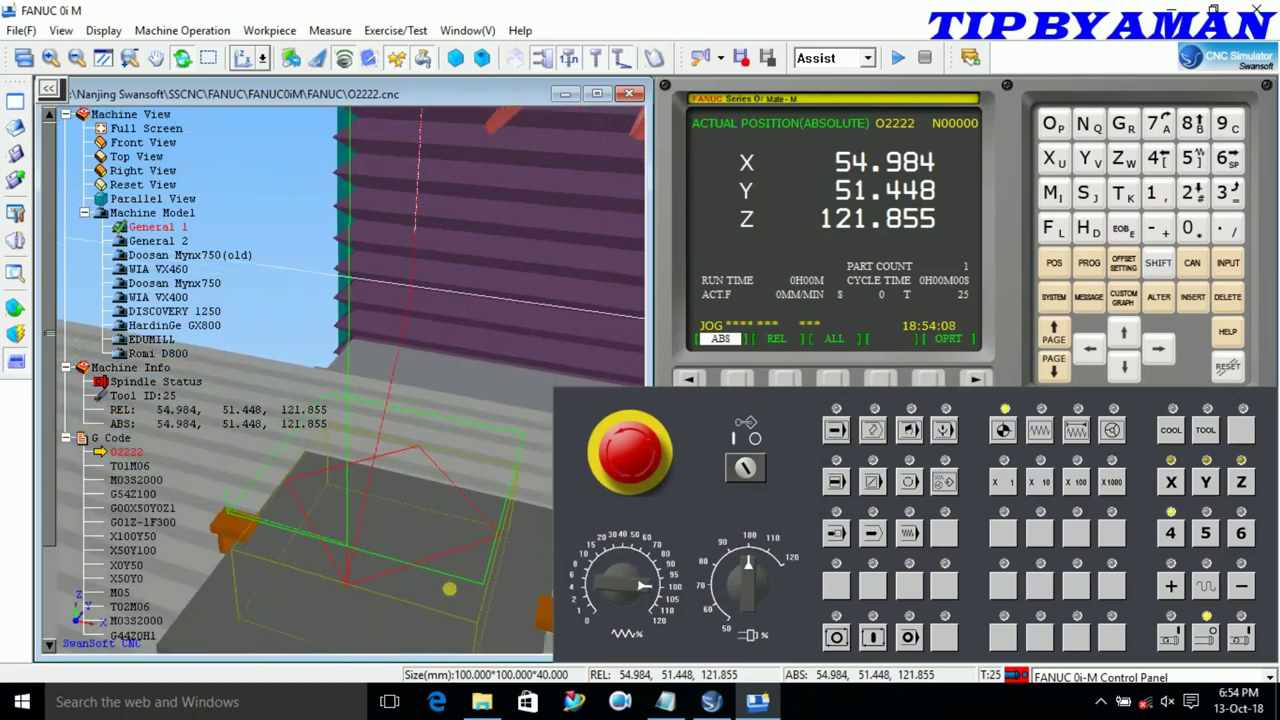
- Switch back to the O2222 program in Notepad and highlight the lines X0Y50, X50Y0 and M05 in turn
{"action": "left_click", "coordinate": [665, 702]}
{"action": "left_click_drag", "start_coordinate": [638, 298], "coordinate": [577, 300]}
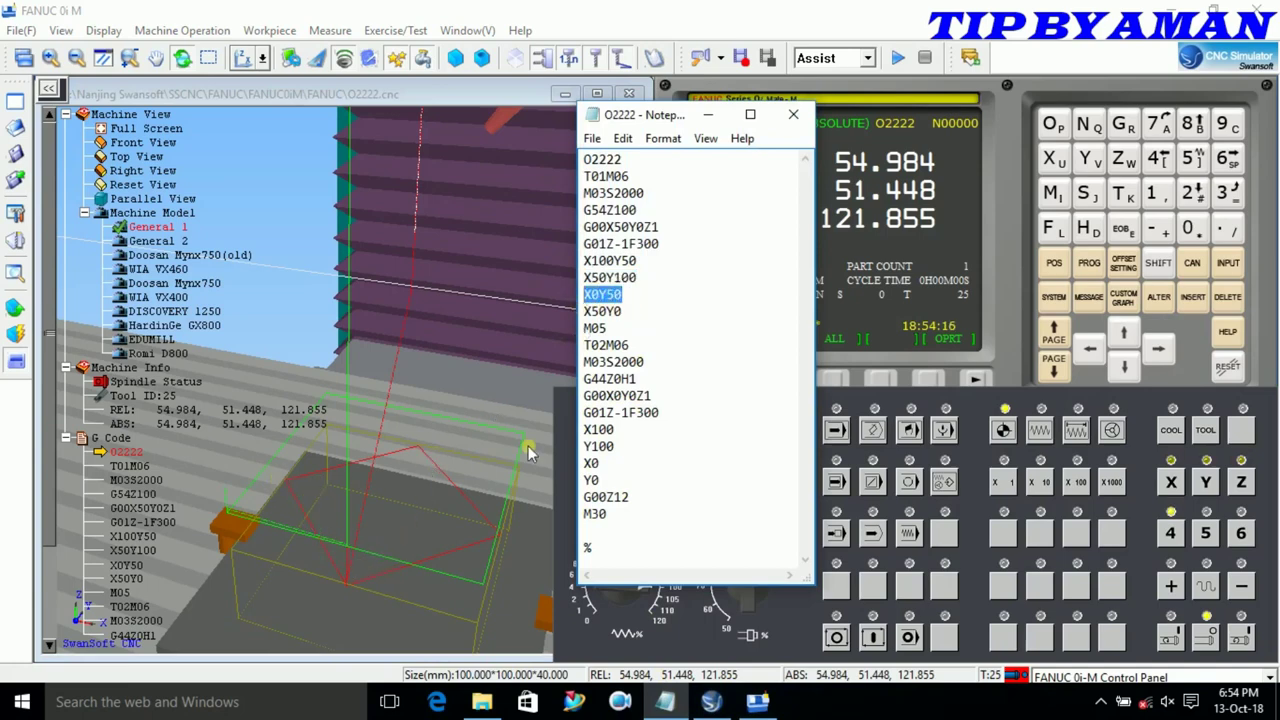
{"action": "left_click_drag", "start_coordinate": [633, 313], "coordinate": [576, 313]}
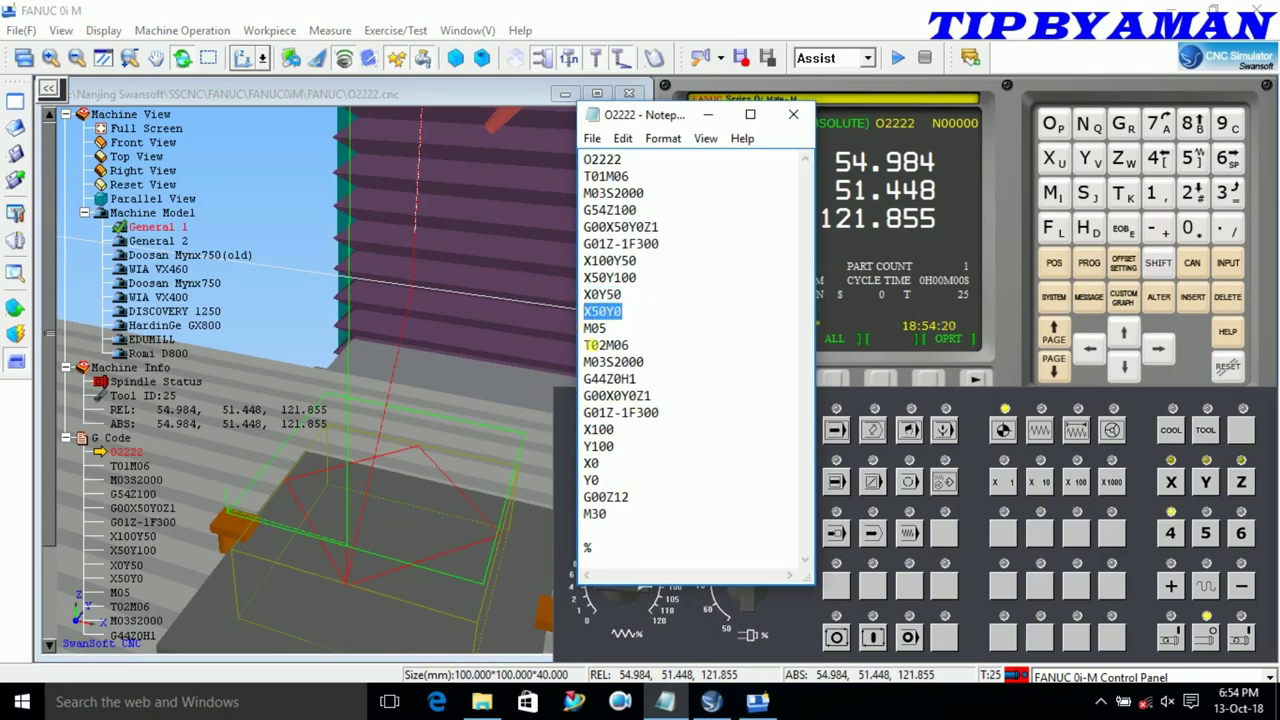
{"action": "left_click", "coordinate": [610, 330]}
{"action": "left_click_drag", "start_coordinate": [611, 330], "coordinate": [592, 330]}
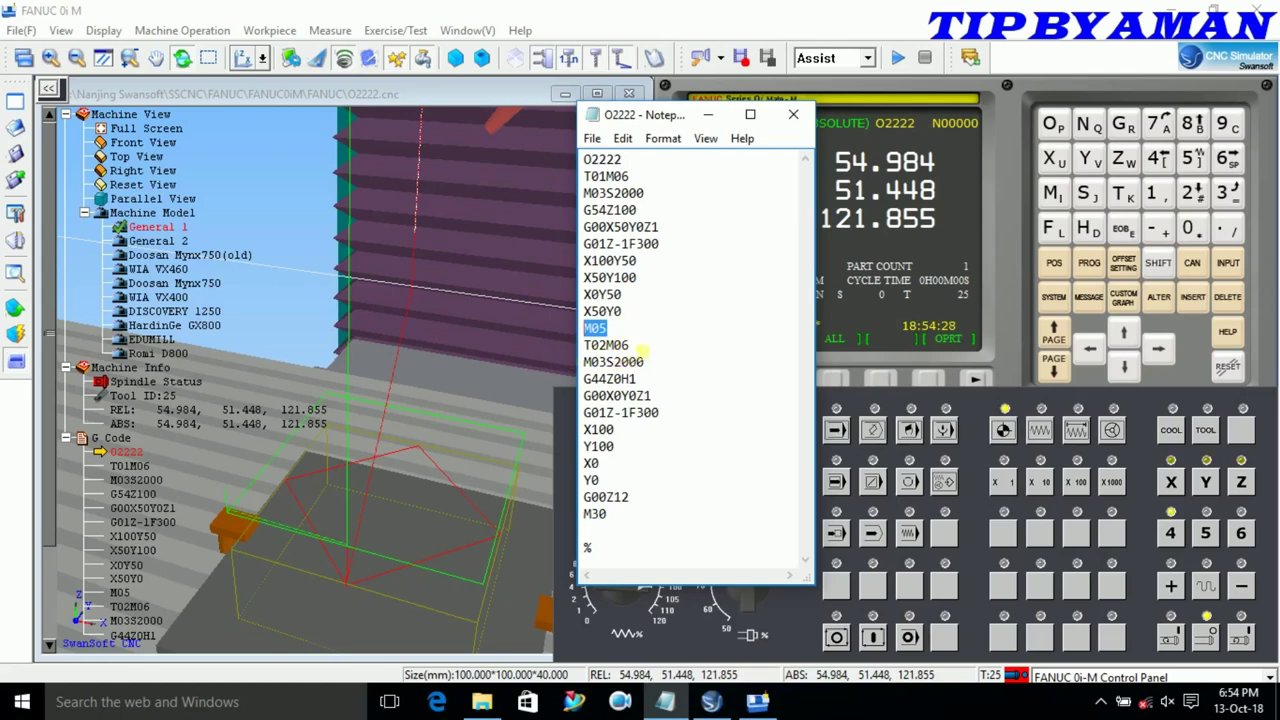
- Review the second tool's opening lines by highlighting T02M06, M03S2000 and G44Z0H1 in turn
{"action": "left_click_drag", "start_coordinate": [630, 345], "coordinate": [607, 345]}
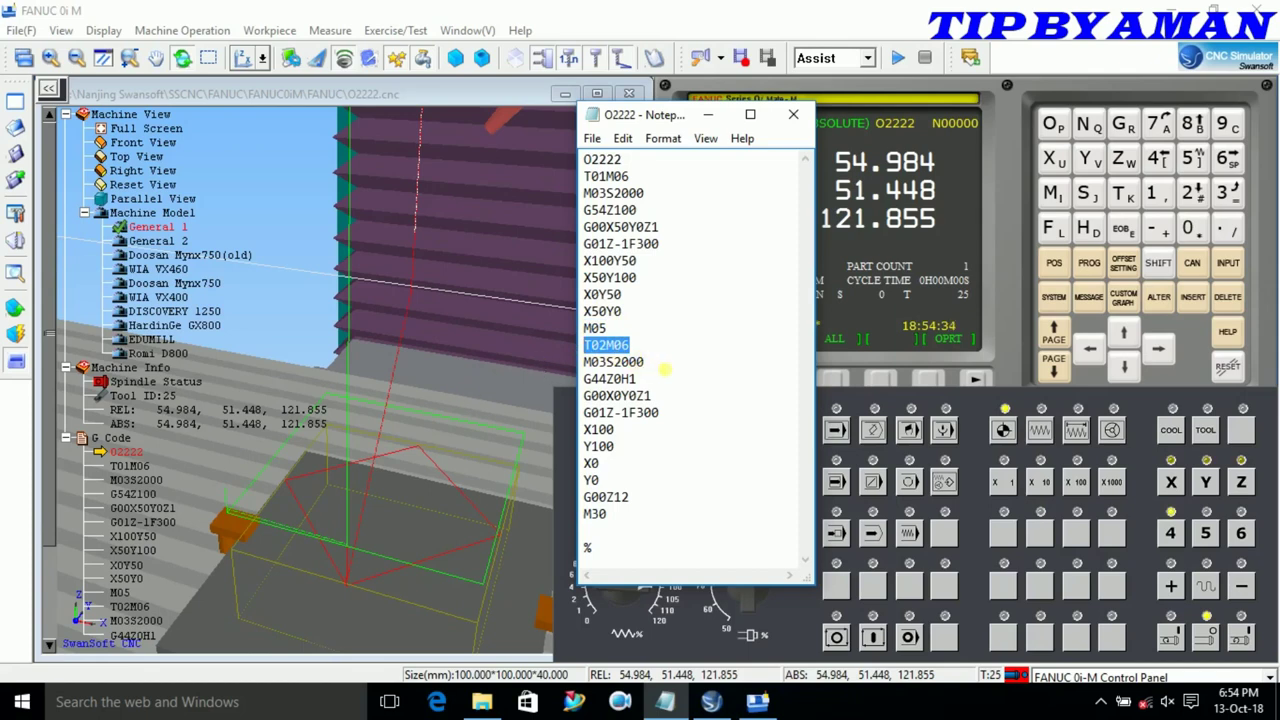
{"action": "left_click_drag", "start_coordinate": [648, 362], "coordinate": [590, 373]}
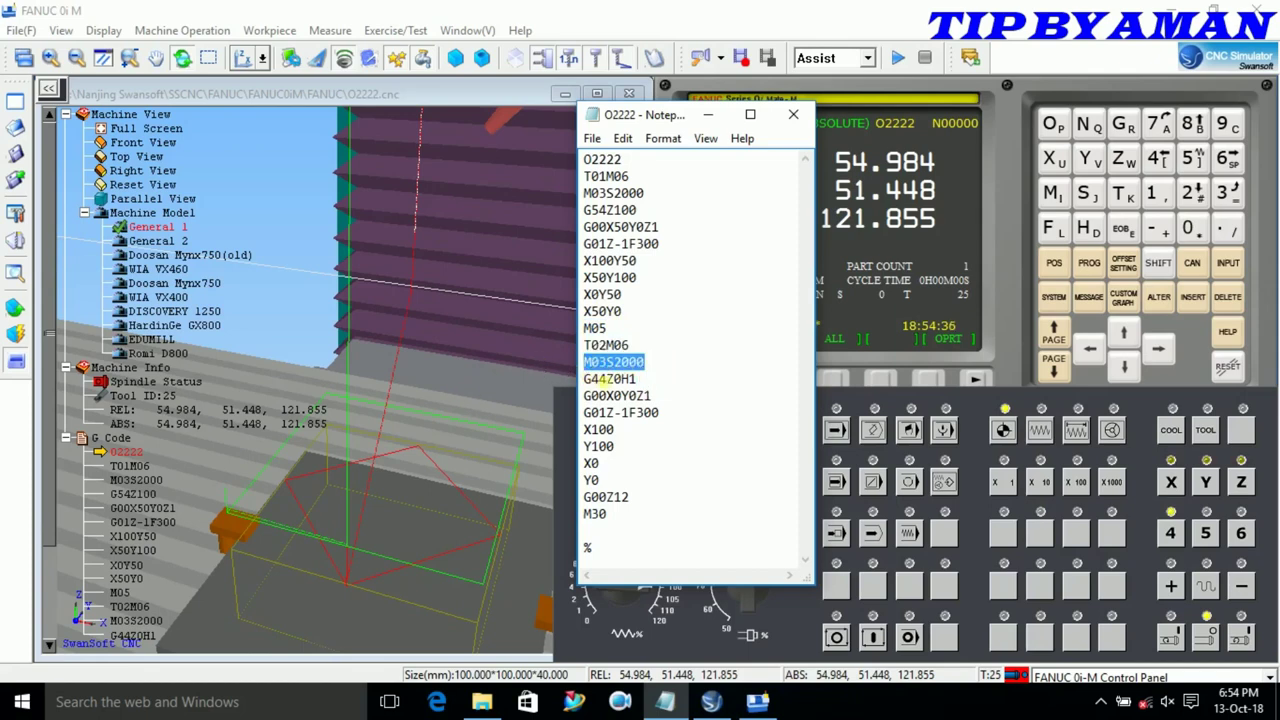
{"action": "left_click", "coordinate": [660, 386]}
{"action": "left_click_drag", "start_coordinate": [656, 386], "coordinate": [590, 388]}
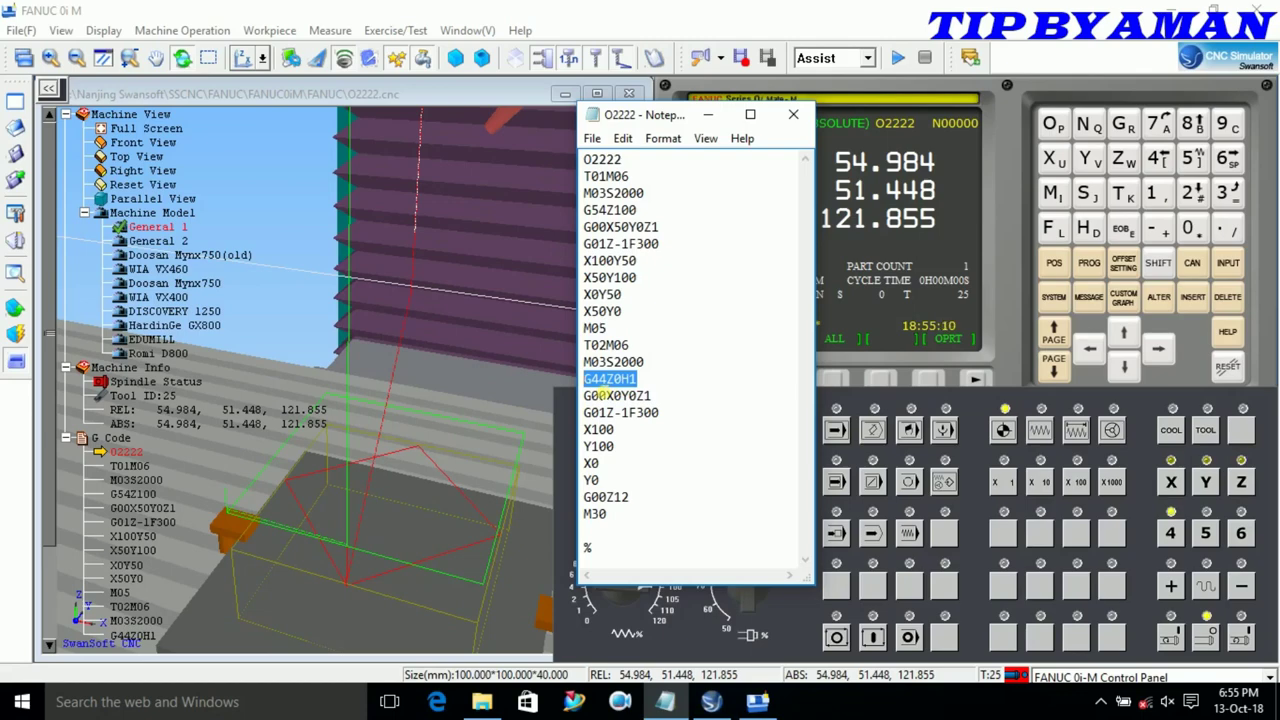
- Examine the heights of the red and green toolpaths from the side in the CNC simulator, and return to the O2222 program in Notepad
{"action": "left_click_drag", "start_coordinate": [440, 418], "coordinate": [503, 323]}
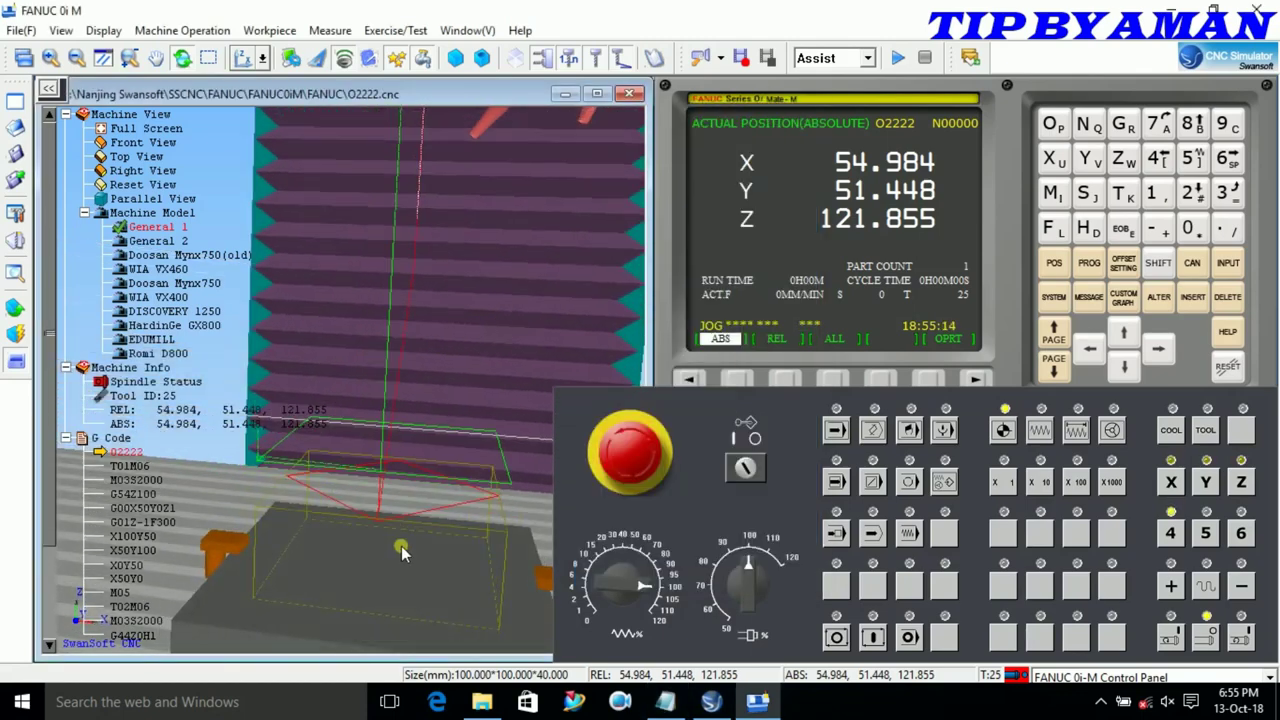
{"action": "left_click_drag", "start_coordinate": [401, 546], "coordinate": [410, 530]}
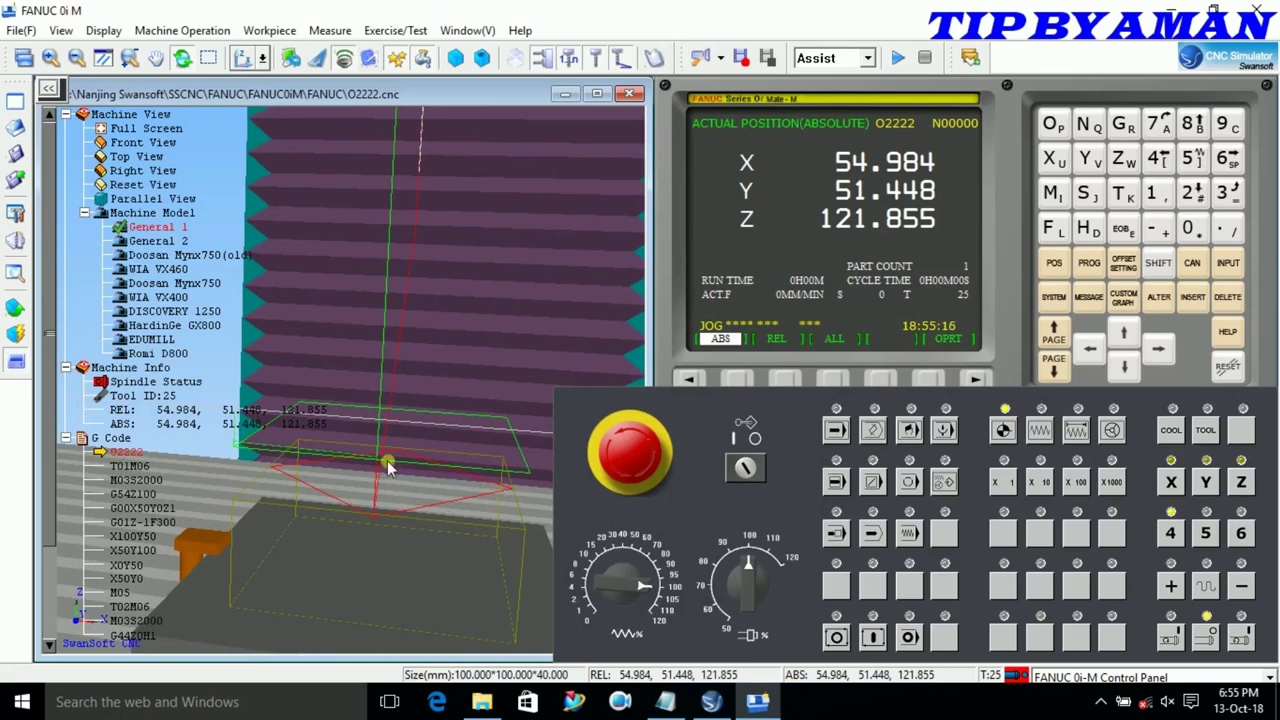
{"action": "left_click_drag", "start_coordinate": [395, 541], "coordinate": [419, 503]}
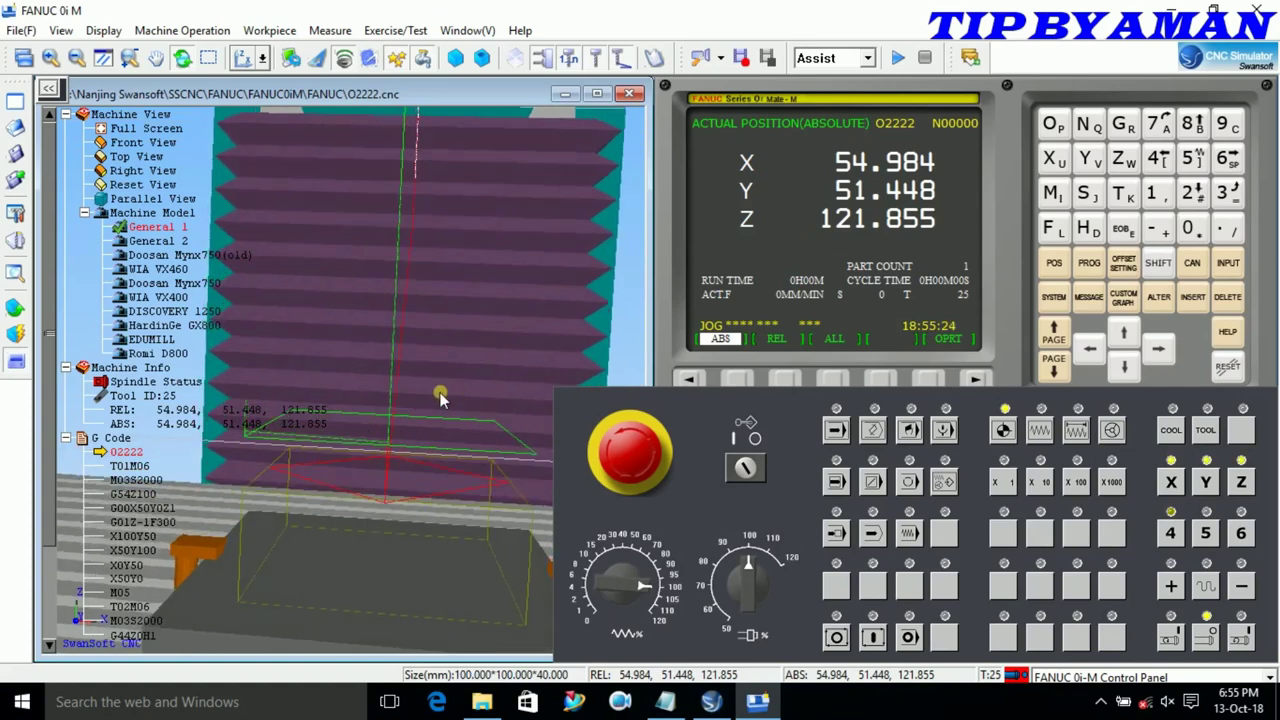
{"action": "left_click_drag", "start_coordinate": [412, 460], "coordinate": [420, 457]}
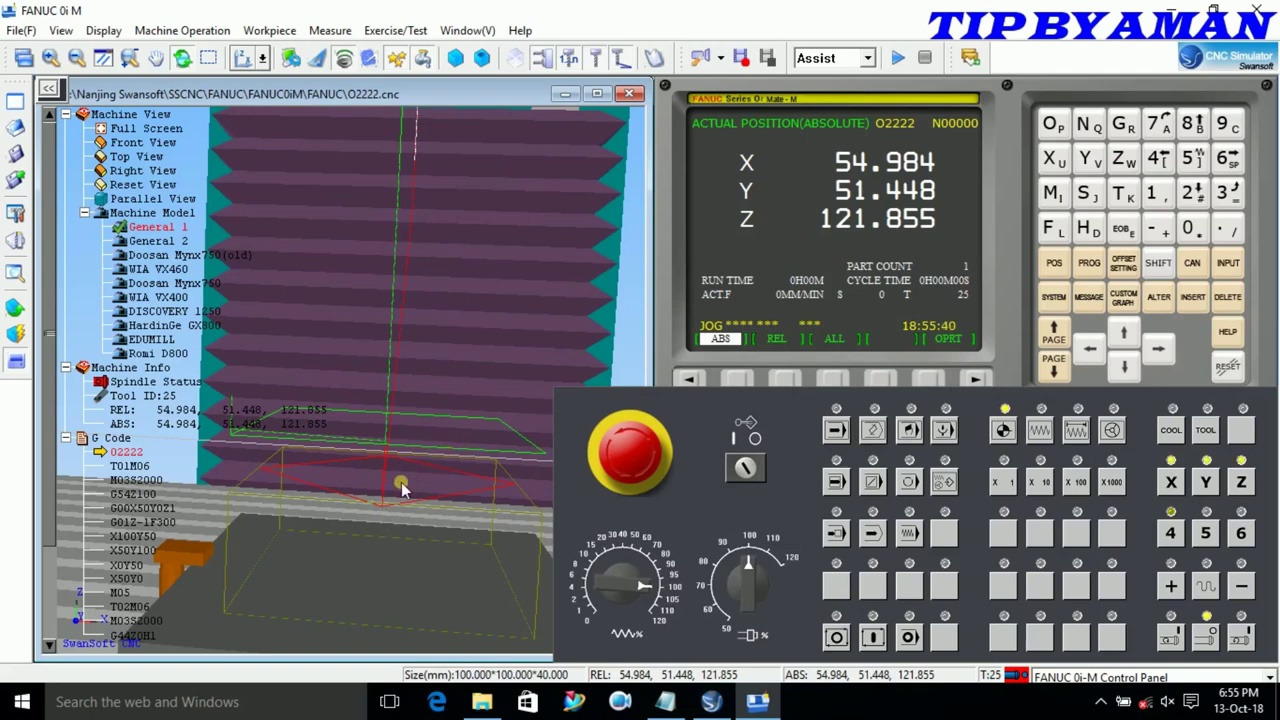
{"action": "left_click_drag", "start_coordinate": [438, 418], "coordinate": [441, 455]}
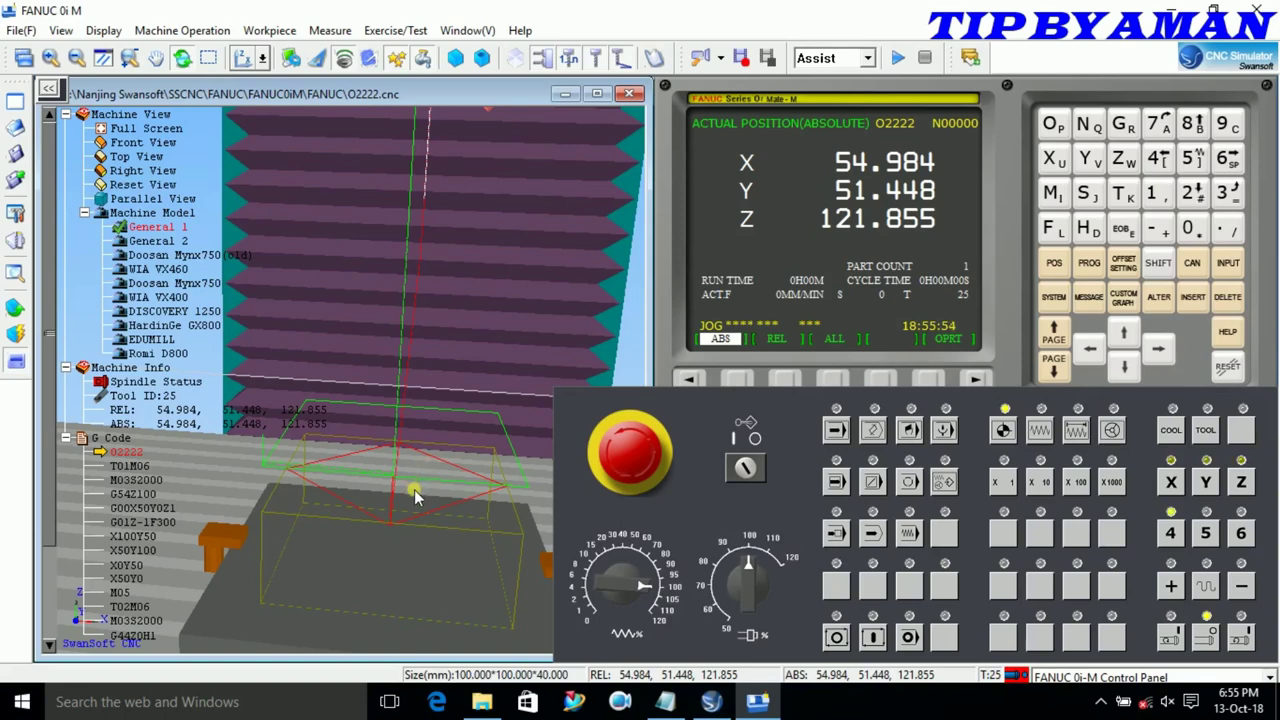
{"action": "left_click", "coordinate": [665, 701]}
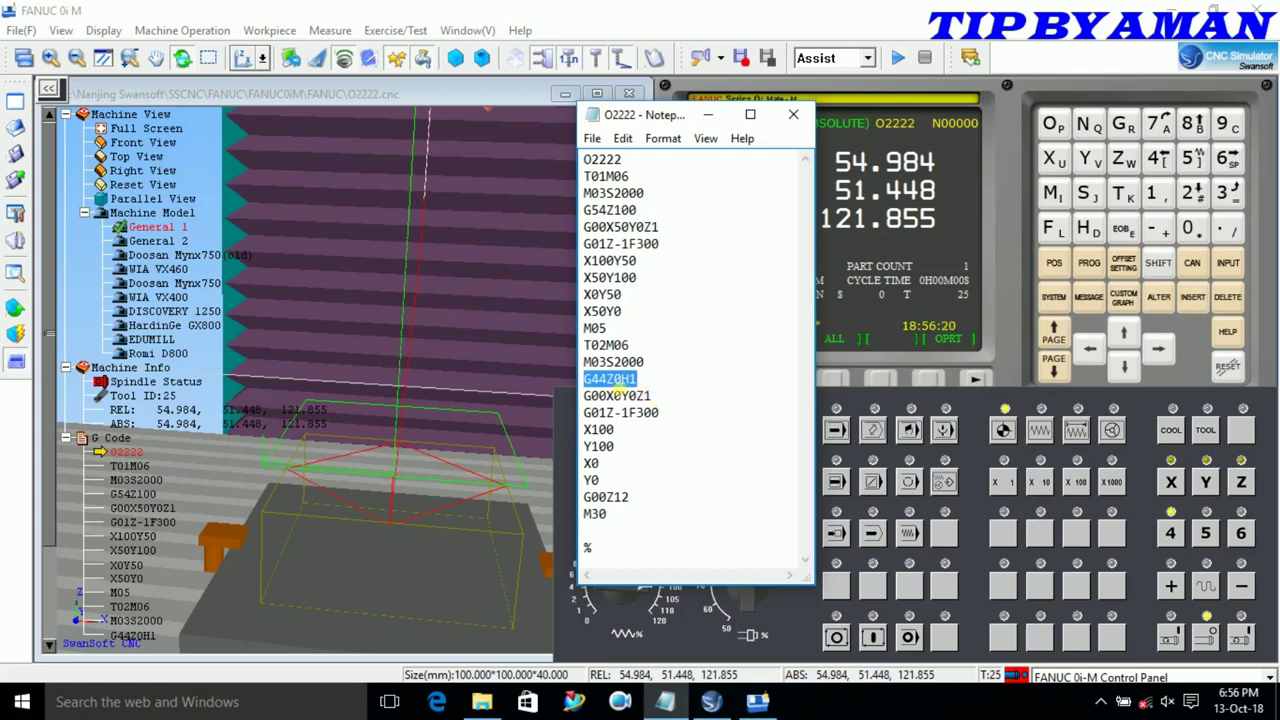
- Switch to the simulator and set the geometry (H) value of tool offset 001 to 20 on the control's offset page
{"action": "left_click", "coordinate": [549, 360]}
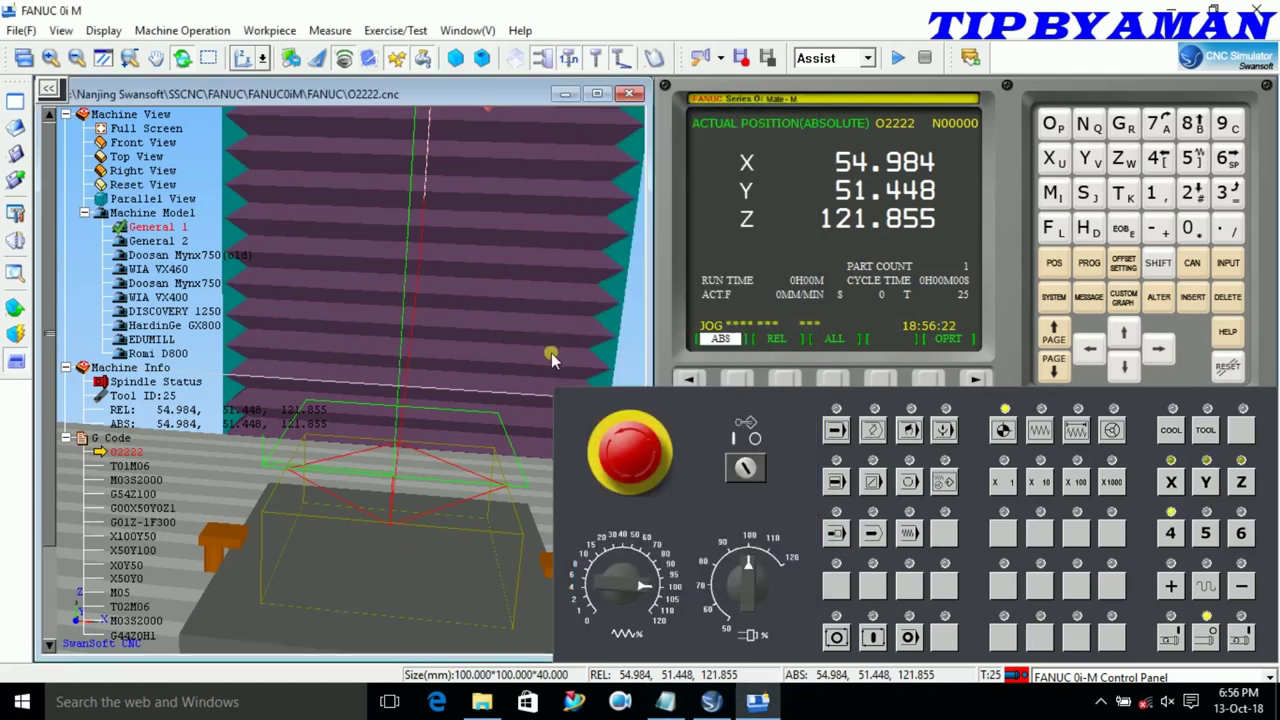
{"action": "left_click", "coordinate": [1123, 265]}
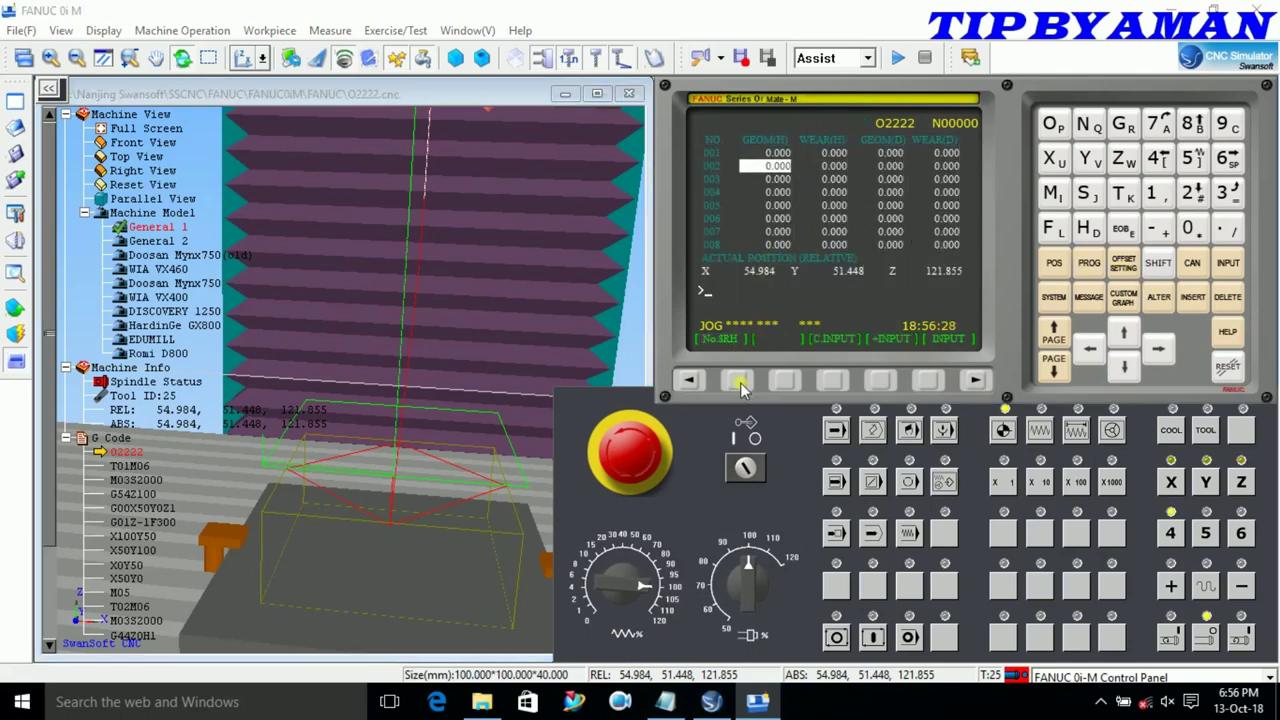
{"action": "left_click", "coordinate": [690, 381]}
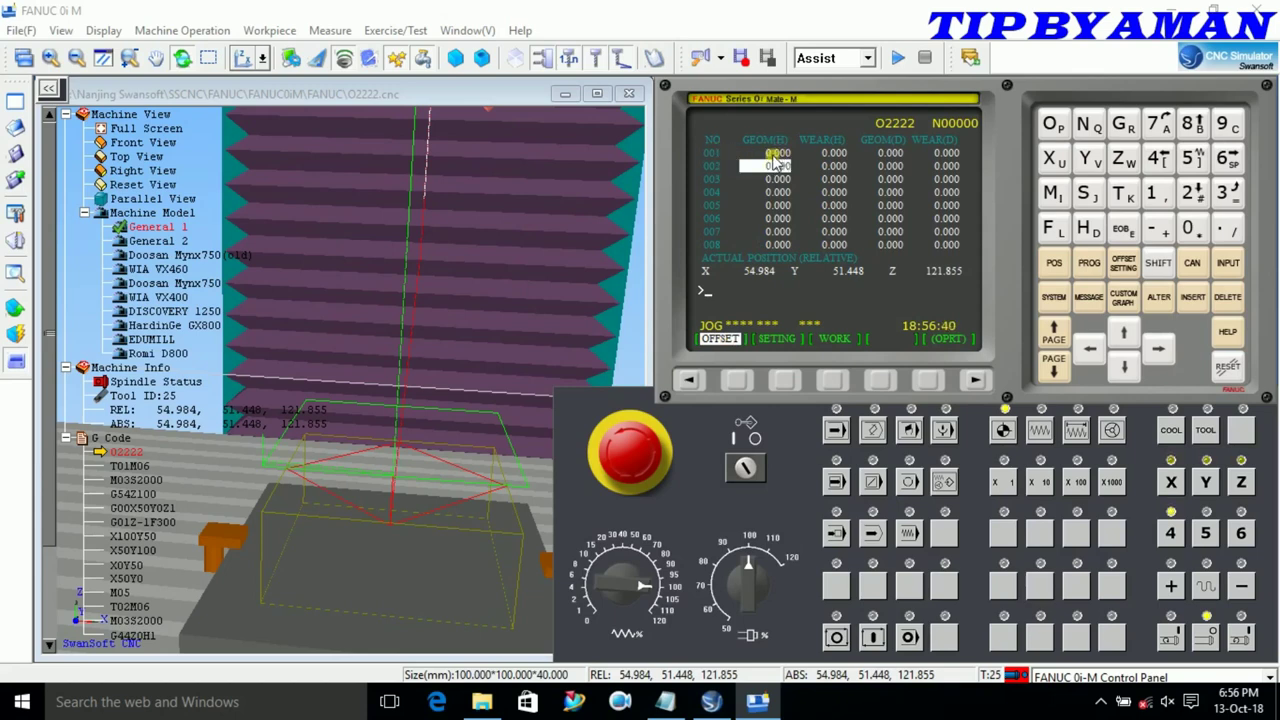
{"action": "key", "text": "Up"}
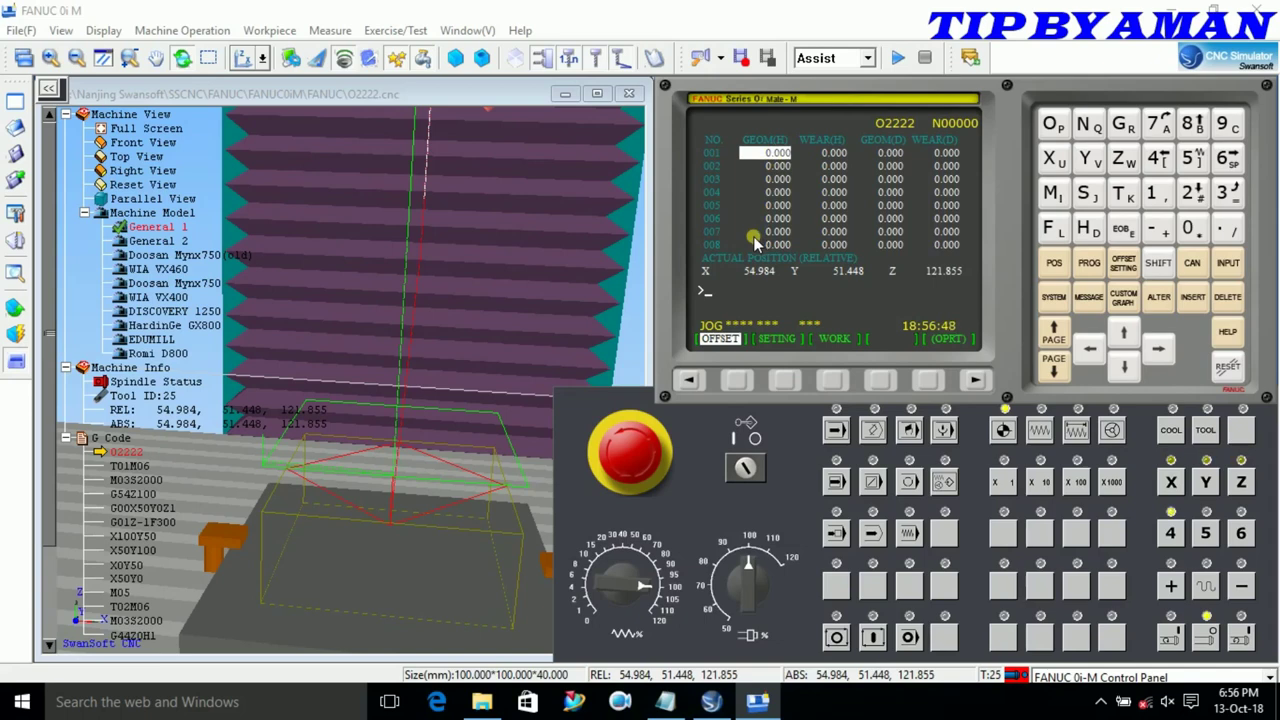
{"action": "type", "text": "20"}
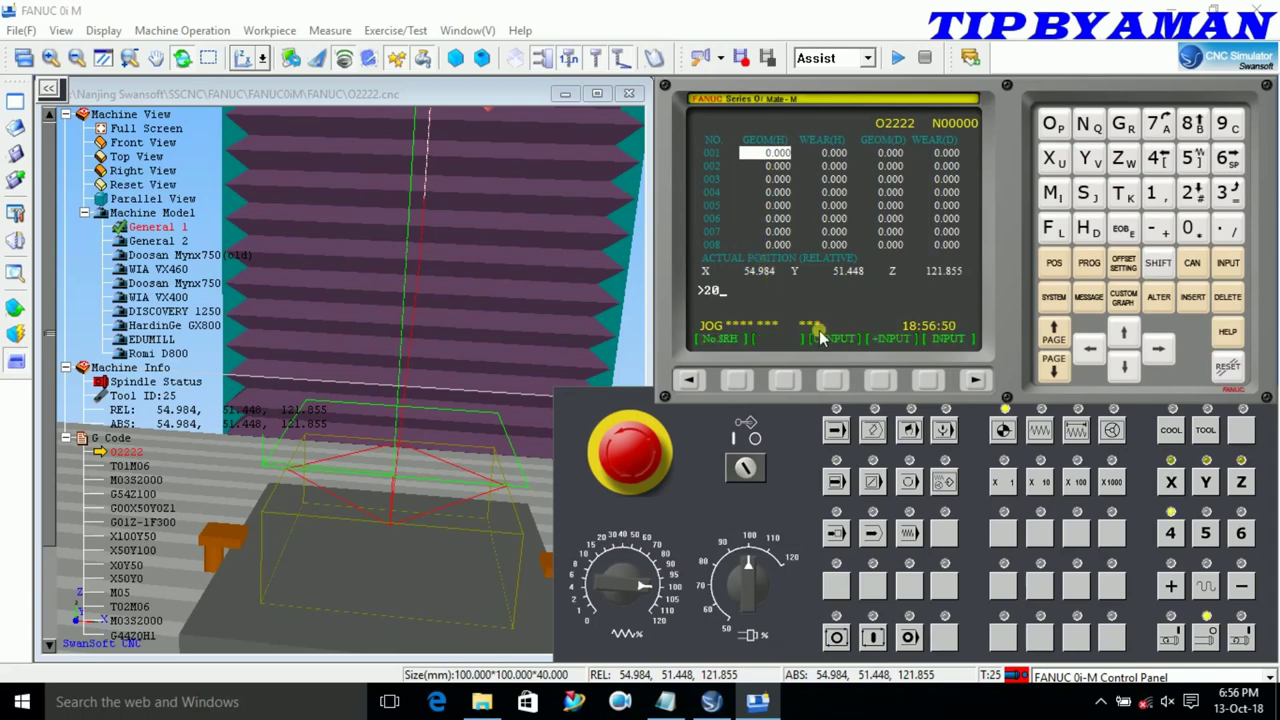
{"action": "left_click", "coordinate": [932, 380]}
- Show the program page on the control, highlight G00X0Y0Z1 in Notepad, and view the toolpath's starting corner in the simulator
{"action": "left_click", "coordinate": [1089, 263]}
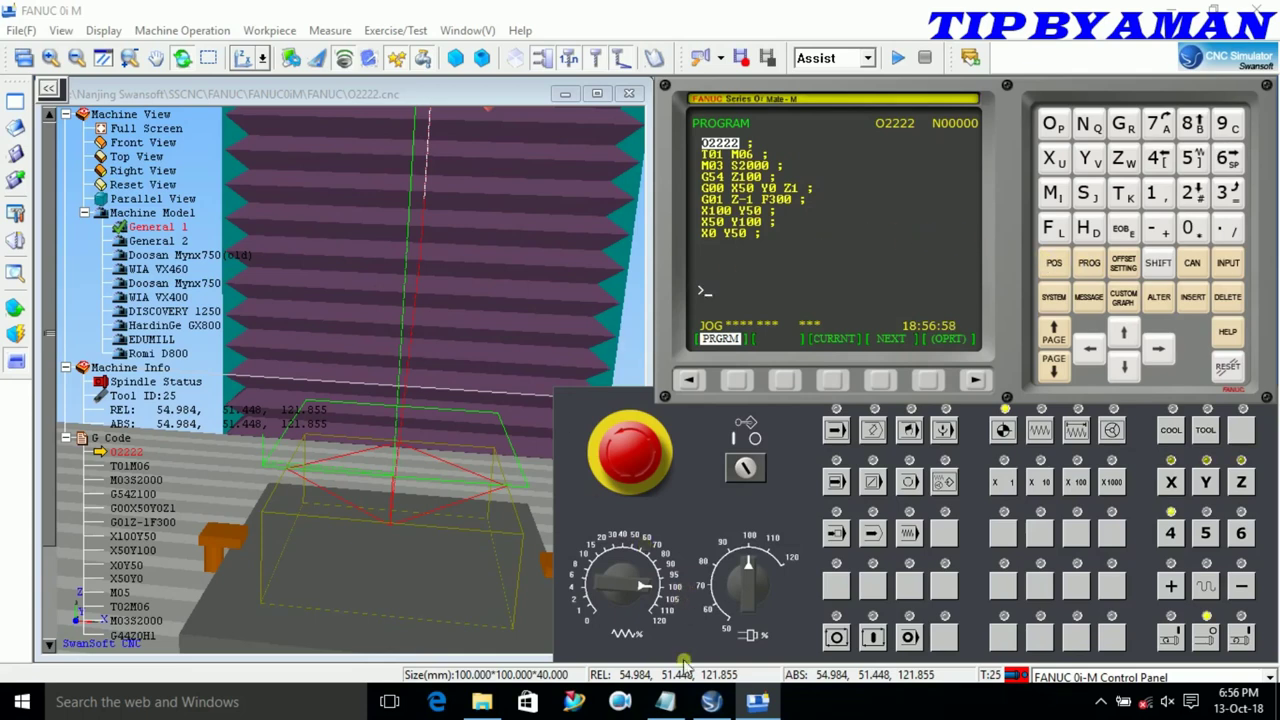
{"action": "left_click", "coordinate": [665, 701]}
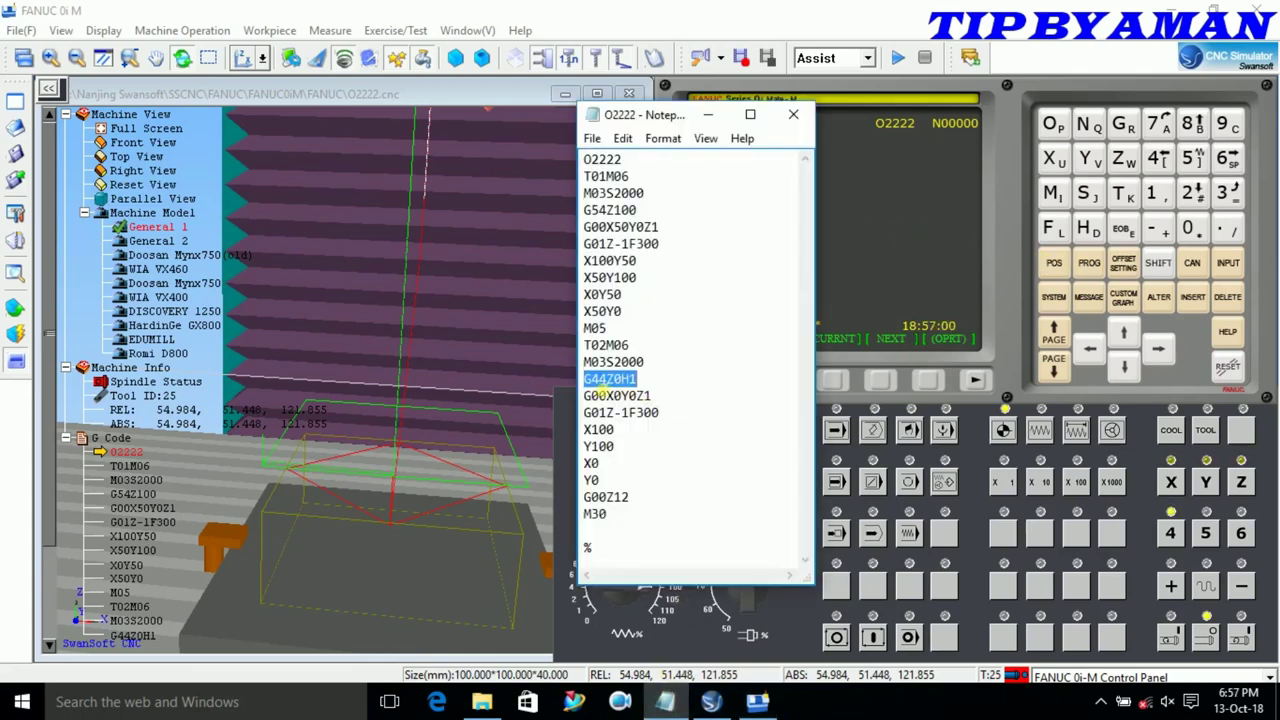
{"action": "left_click_drag", "start_coordinate": [651, 396], "coordinate": [586, 398]}
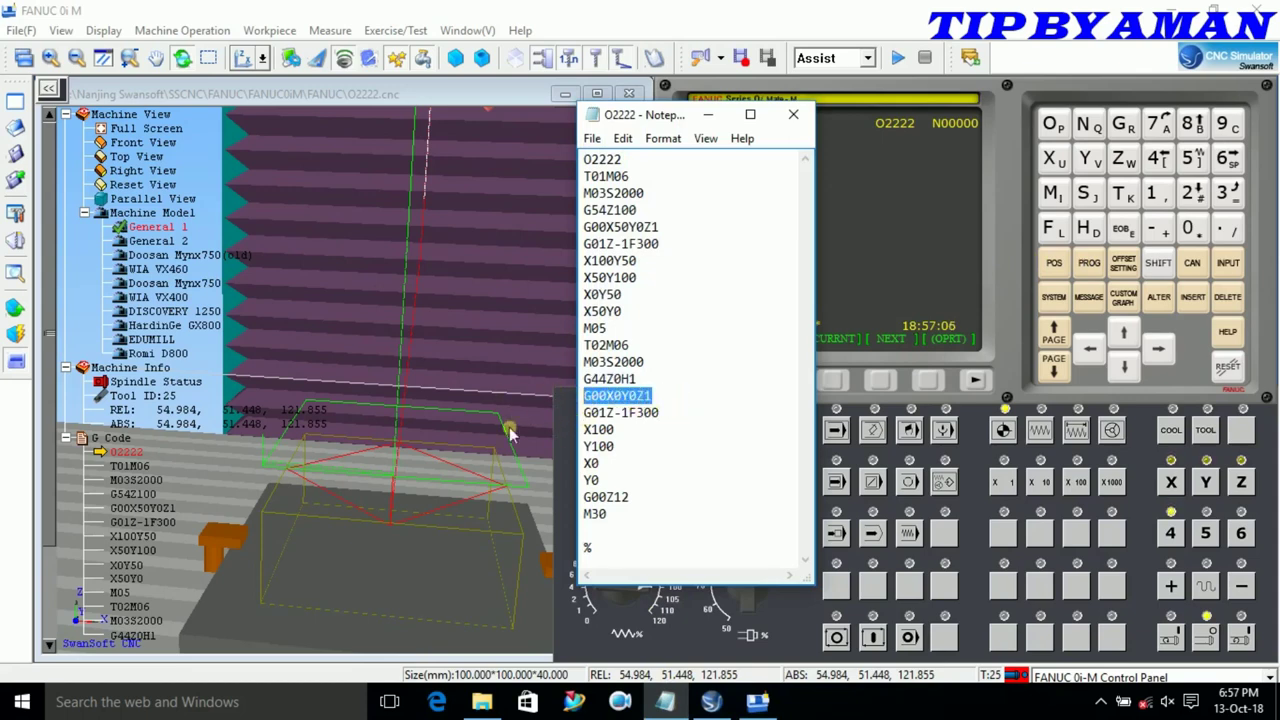
{"action": "left_click", "coordinate": [457, 386]}
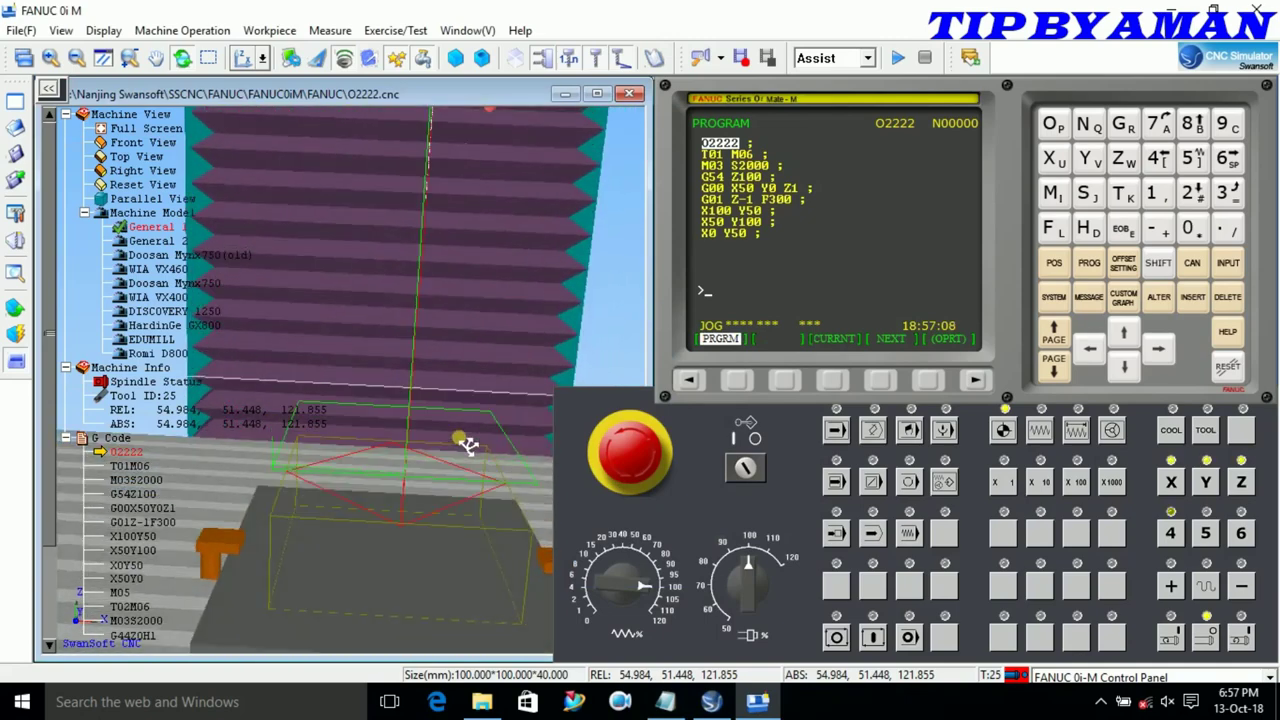
{"action": "left_click_drag", "start_coordinate": [392, 460], "coordinate": [219, 522]}
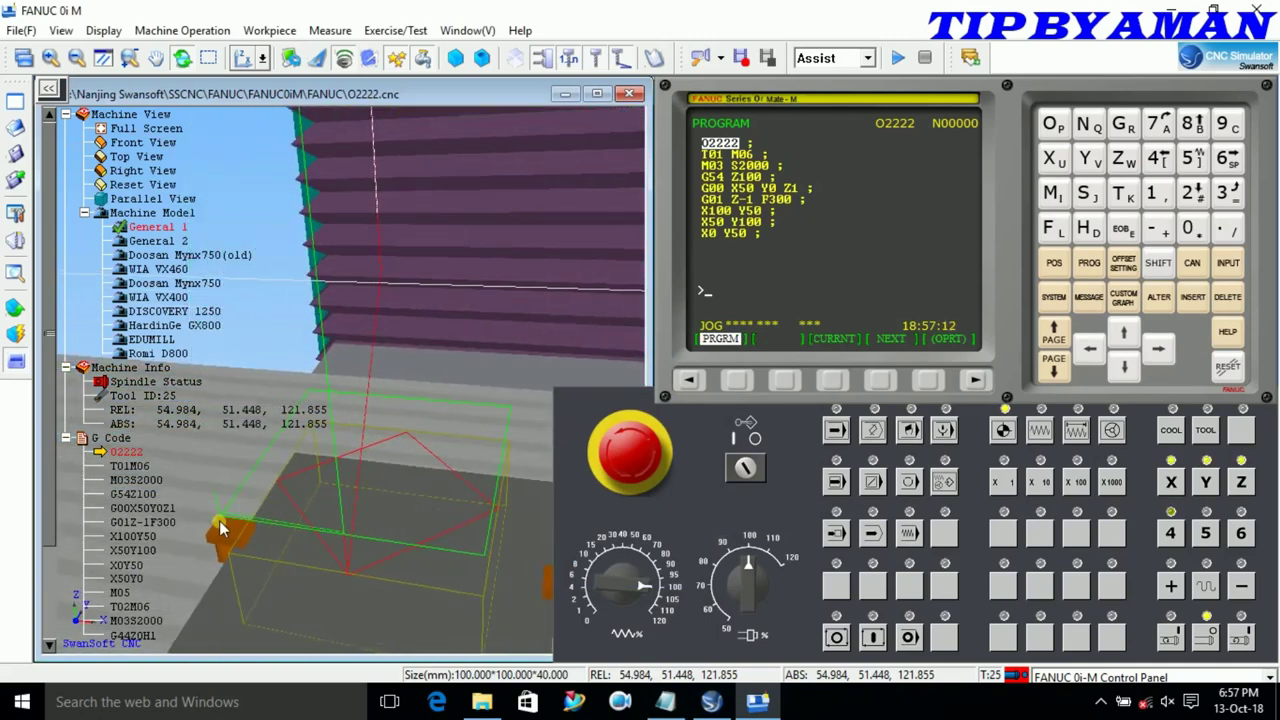
- Switch back to Notepad and review the second tool's lines by highlighting X100, Y100, X0, Y0 and G00Z12 in turn
{"action": "left_click", "coordinate": [665, 702]}
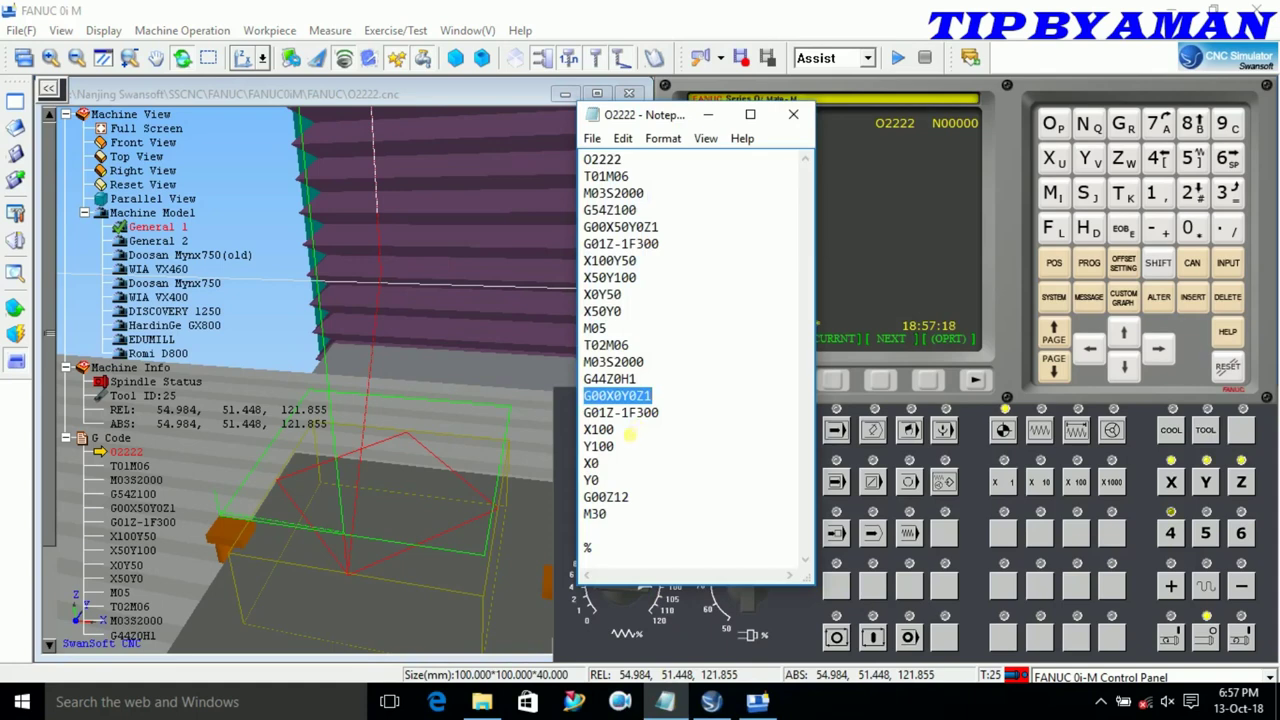
{"action": "double_click", "coordinate": [612, 430]}
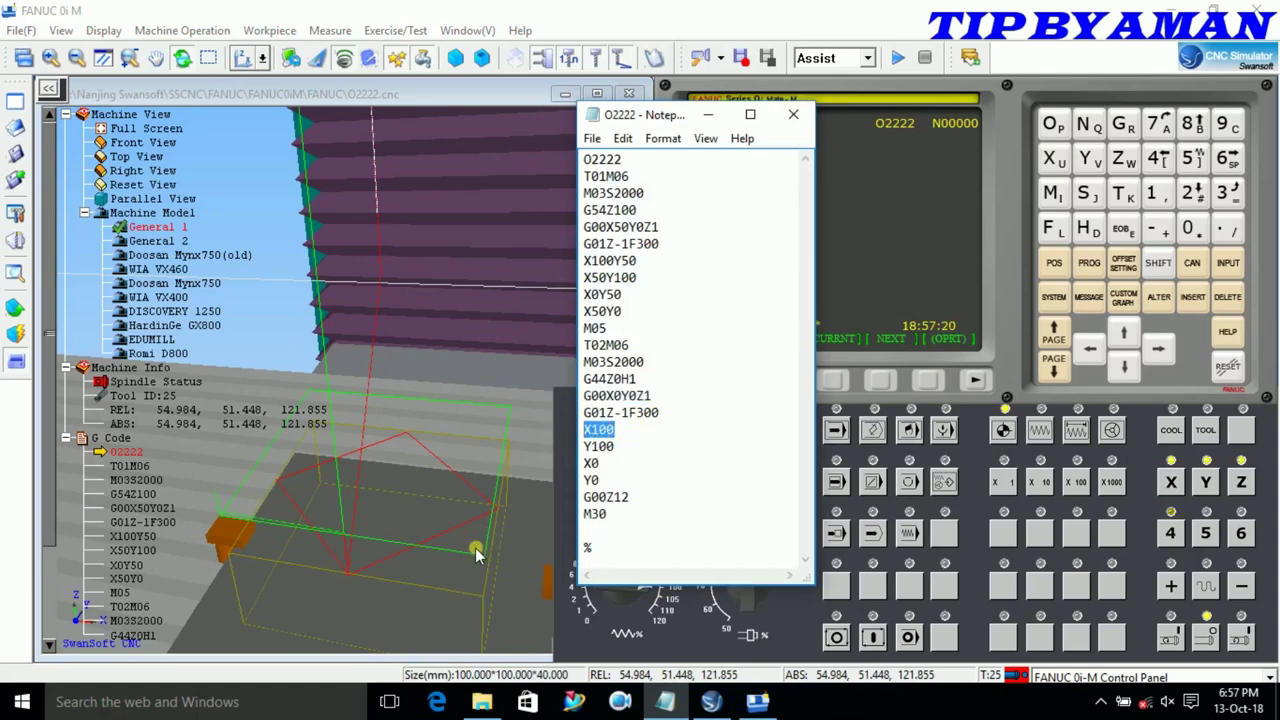
{"action": "double_click", "coordinate": [600, 446]}
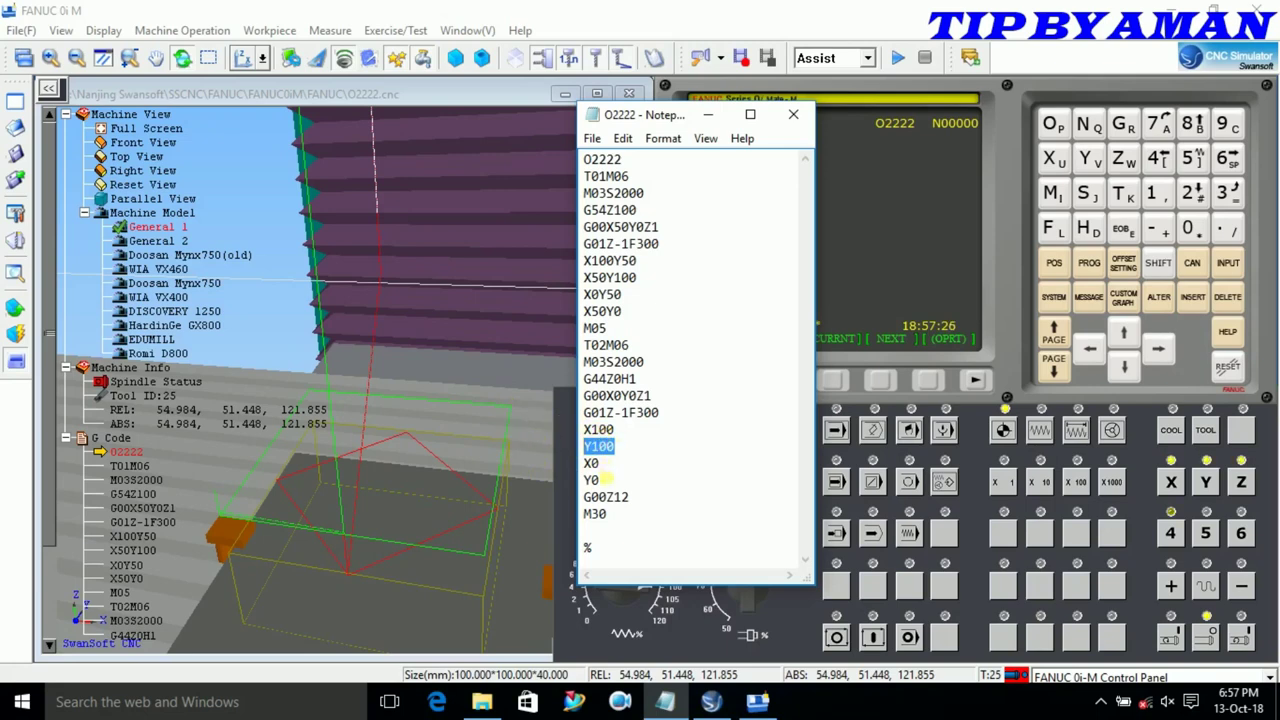
{"action": "double_click", "coordinate": [591, 463]}
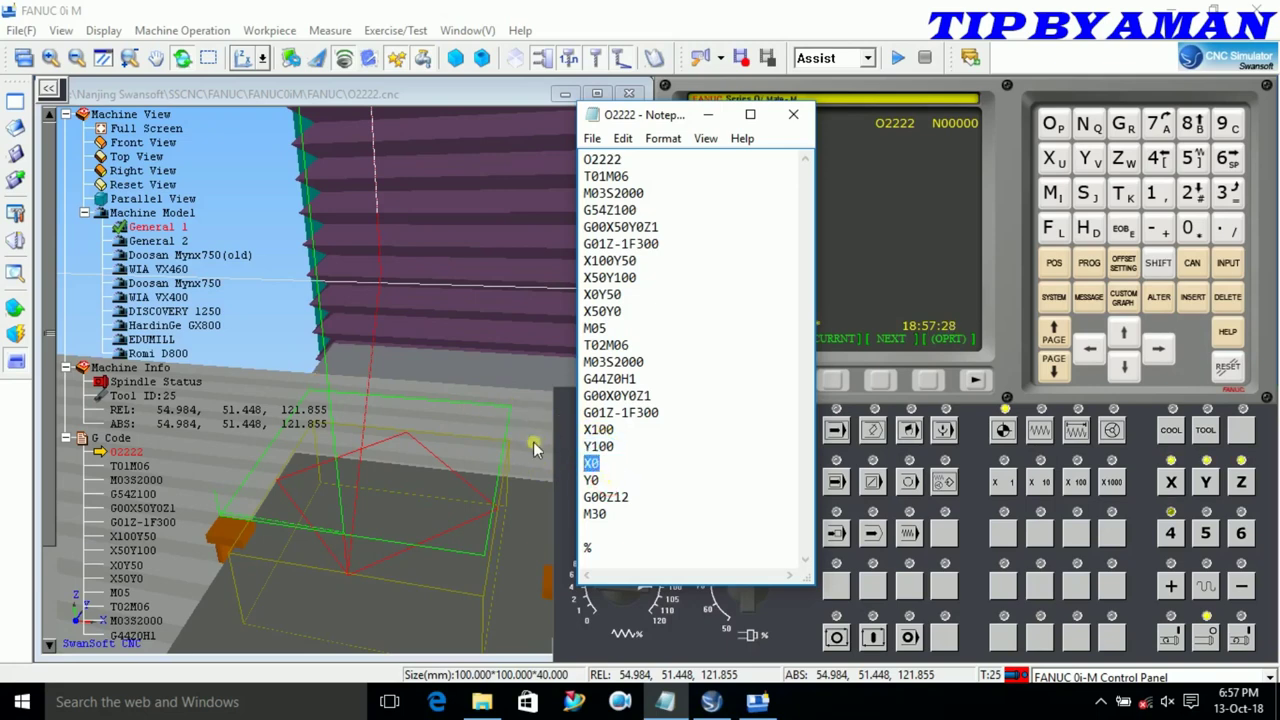
{"action": "double_click", "coordinate": [591, 480]}
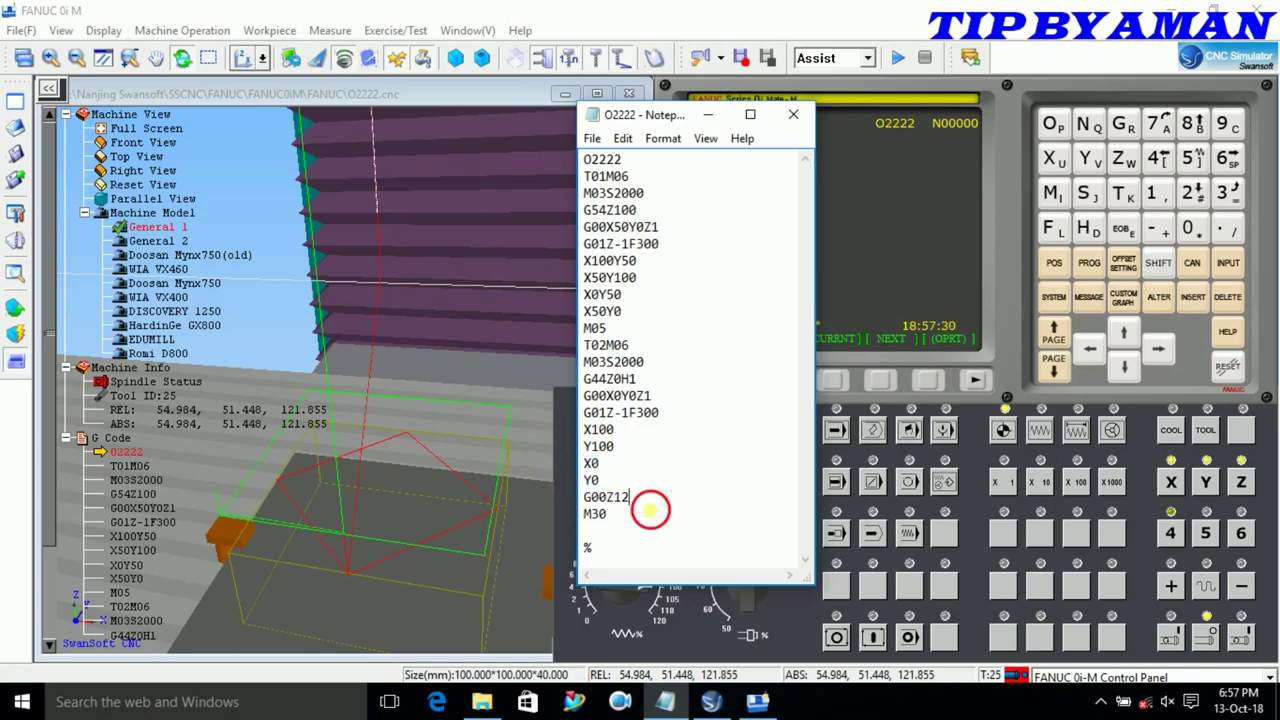
{"action": "double_click", "coordinate": [612, 497]}
- Compare the G00Z12 line in Notepad with the toolpath above the workpiece, viewing it from the side in the simulator
{"action": "left_click_drag", "start_coordinate": [468, 505], "coordinate": [500, 443]}
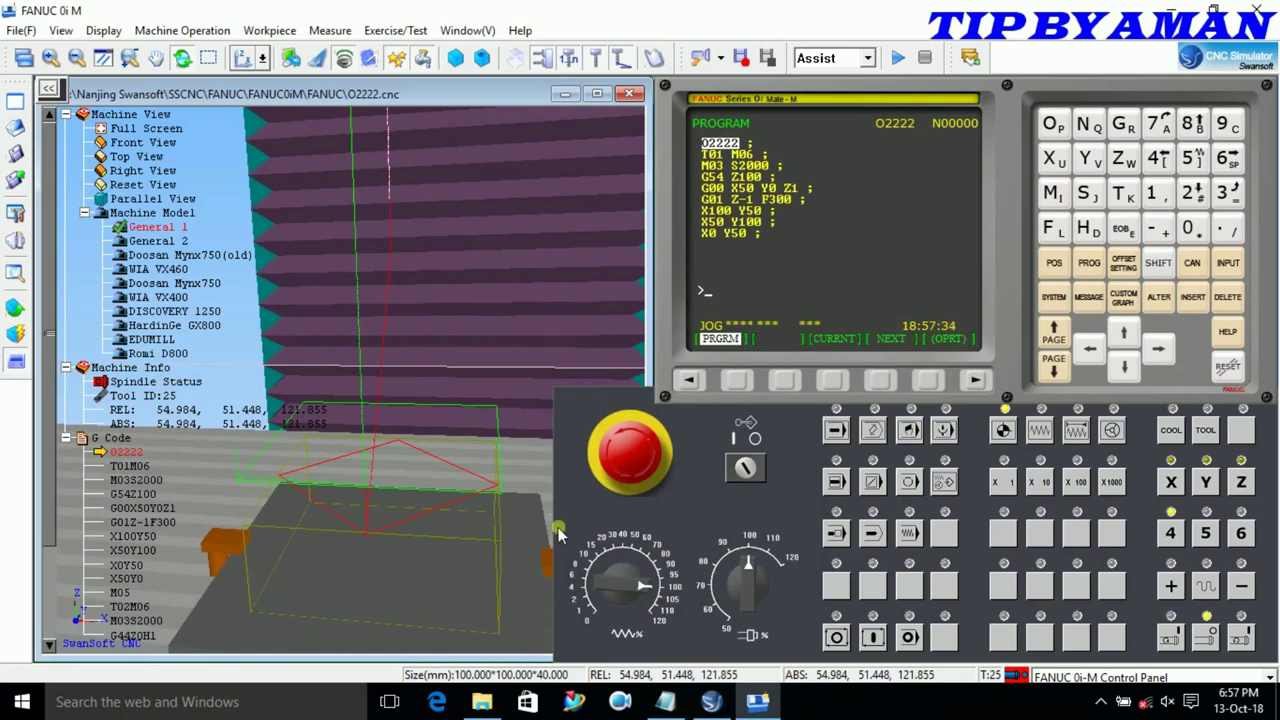
{"action": "left_click", "coordinate": [664, 702]}
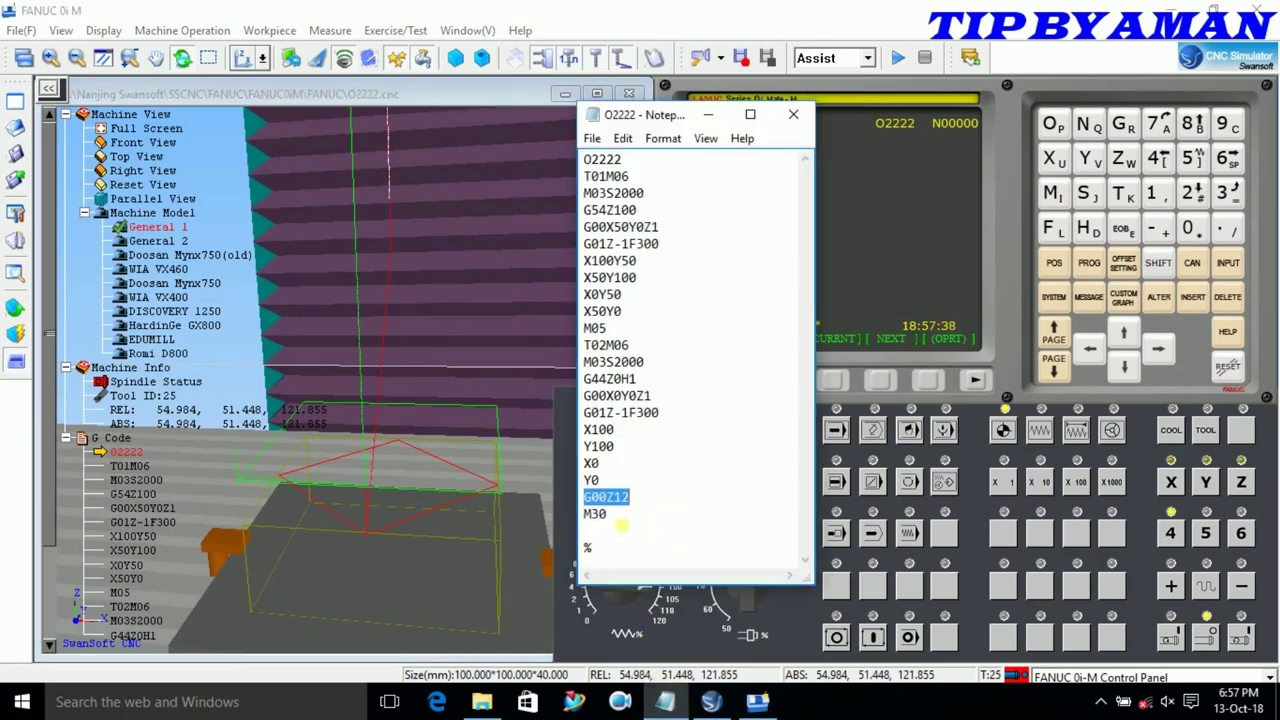
{"action": "left_click", "coordinate": [537, 331]}
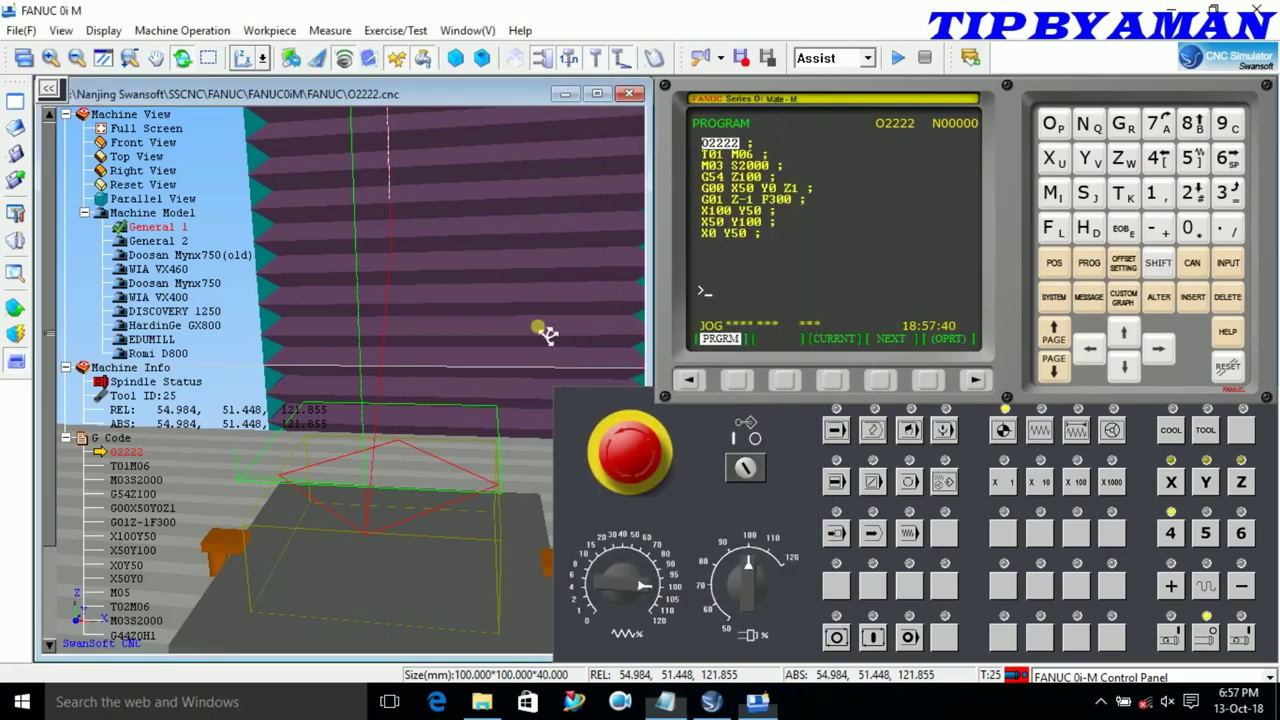
{"action": "scroll", "coordinate": [457, 357], "scroll_direction": "down", "scroll_amount": 2}
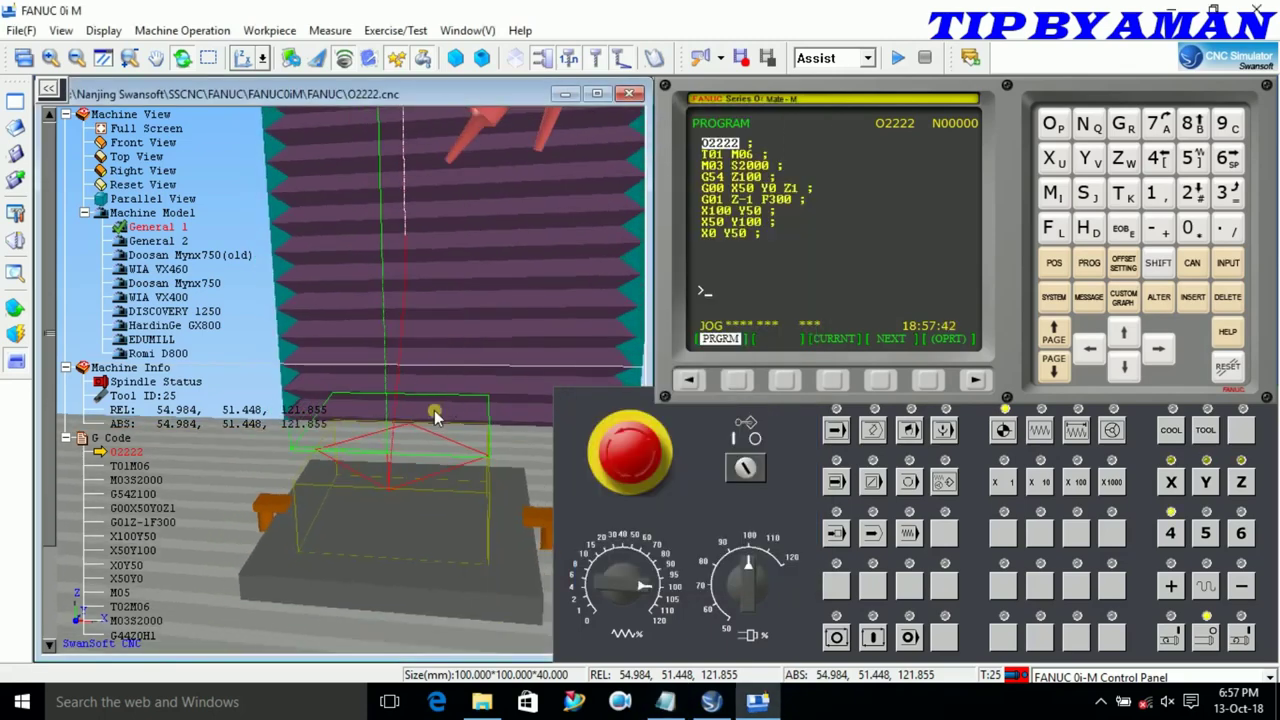
{"action": "mouse_move", "coordinate": [431, 394]}
{"action": "left_mouse_down"}
{"action": "mouse_move", "coordinate": [518, 388]}
{"action": "mouse_move", "coordinate": [447, 388]}
{"action": "left_mouse_up"}
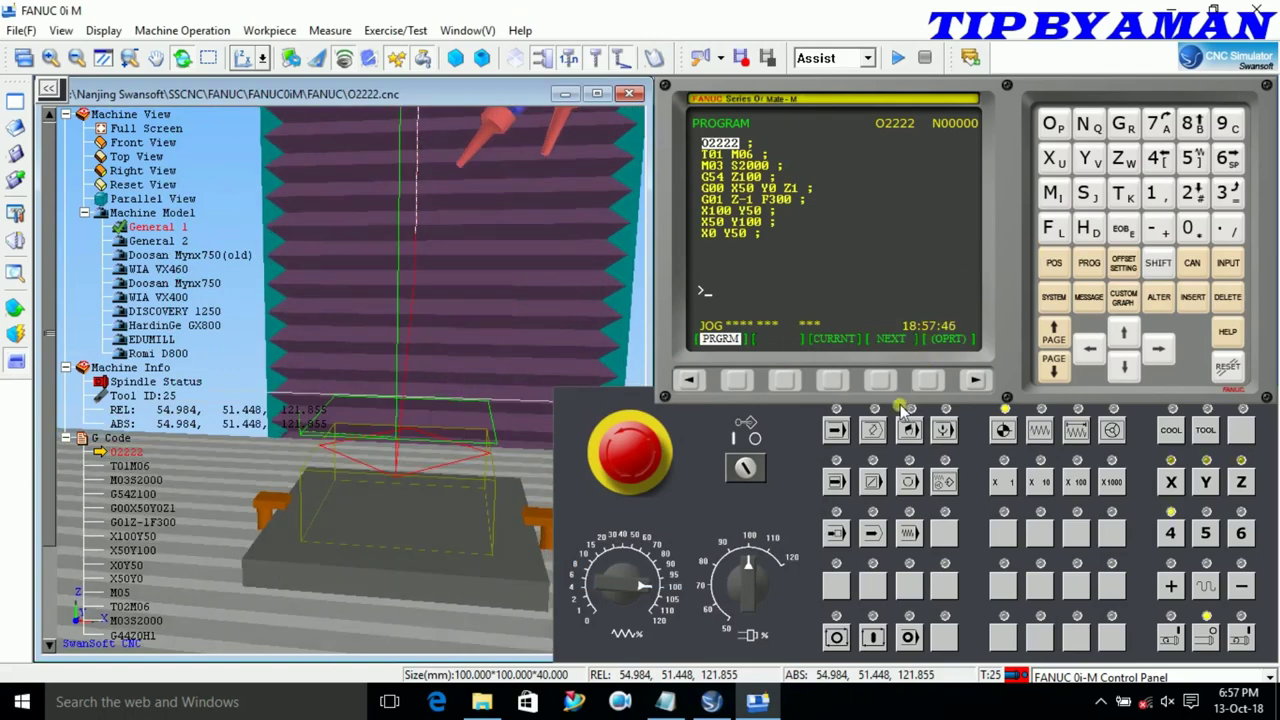
- Put the machine in memory mode and examine the regenerated toolpath around the wireframe workpiece from close up and from the side
{"action": "left_click", "coordinate": [836, 430]}
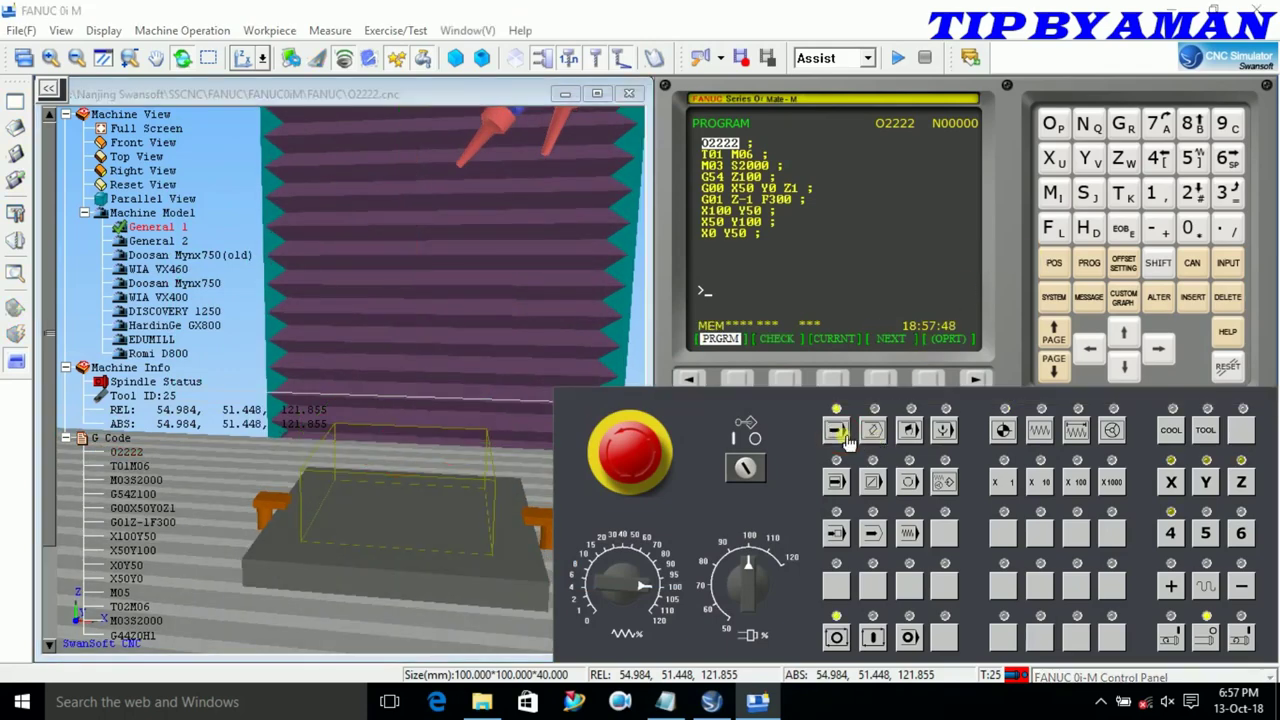
{"action": "left_click_drag", "start_coordinate": [529, 413], "coordinate": [424, 497]}
{"action": "left_click_drag", "start_coordinate": [426, 495], "coordinate": [399, 476]}
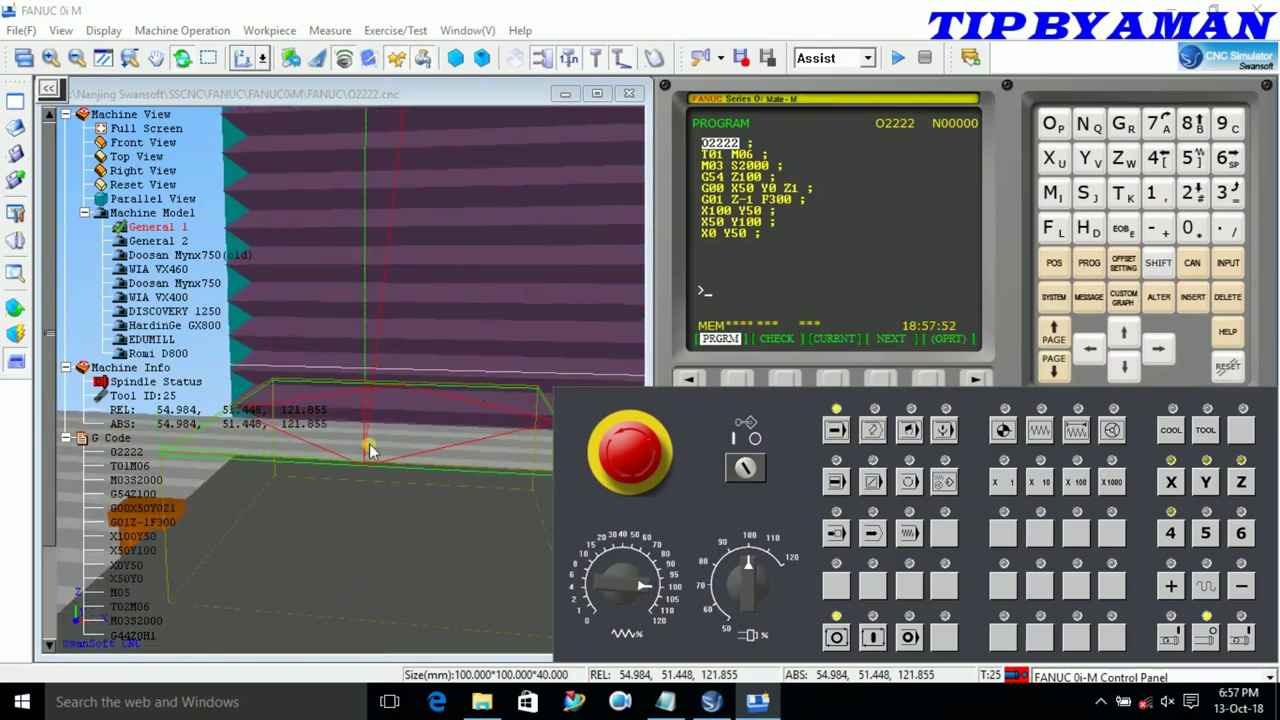
{"action": "left_click_drag", "start_coordinate": [394, 423], "coordinate": [450, 354]}
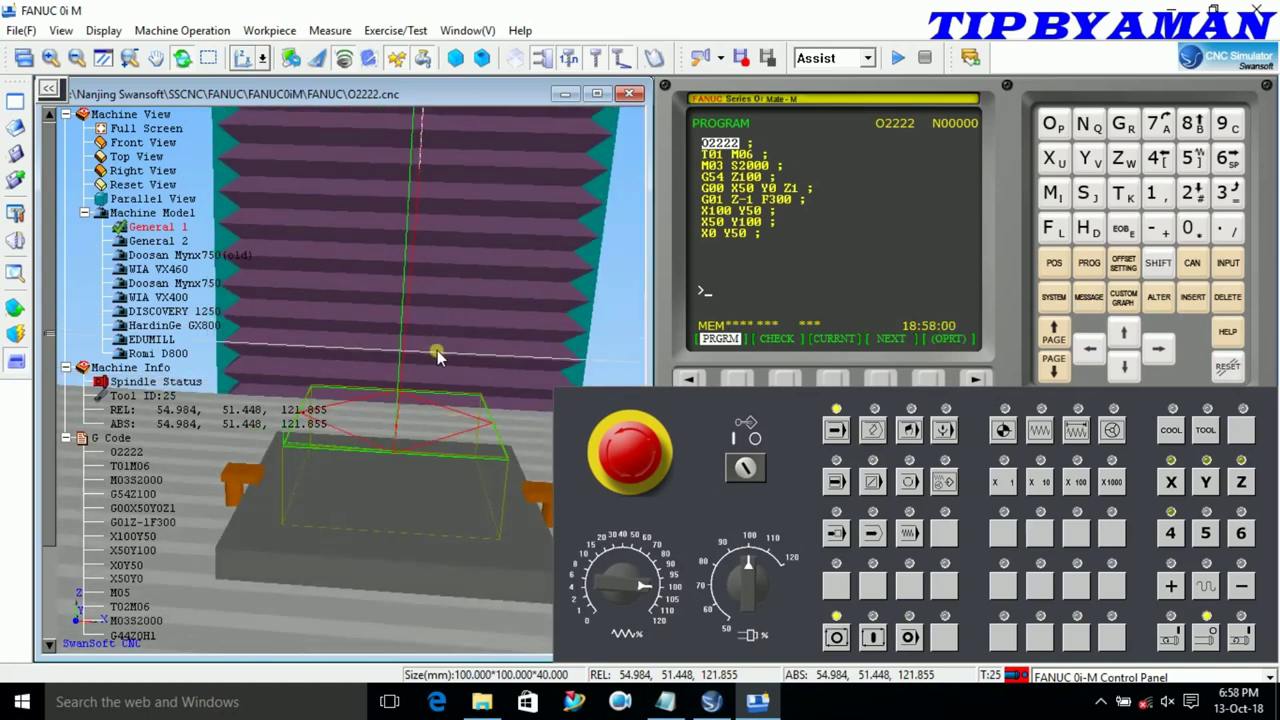
- Recheck the tool offset table against the toolpath, and show the workpiece as a solid block again
{"action": "left_click", "coordinate": [1123, 264]}
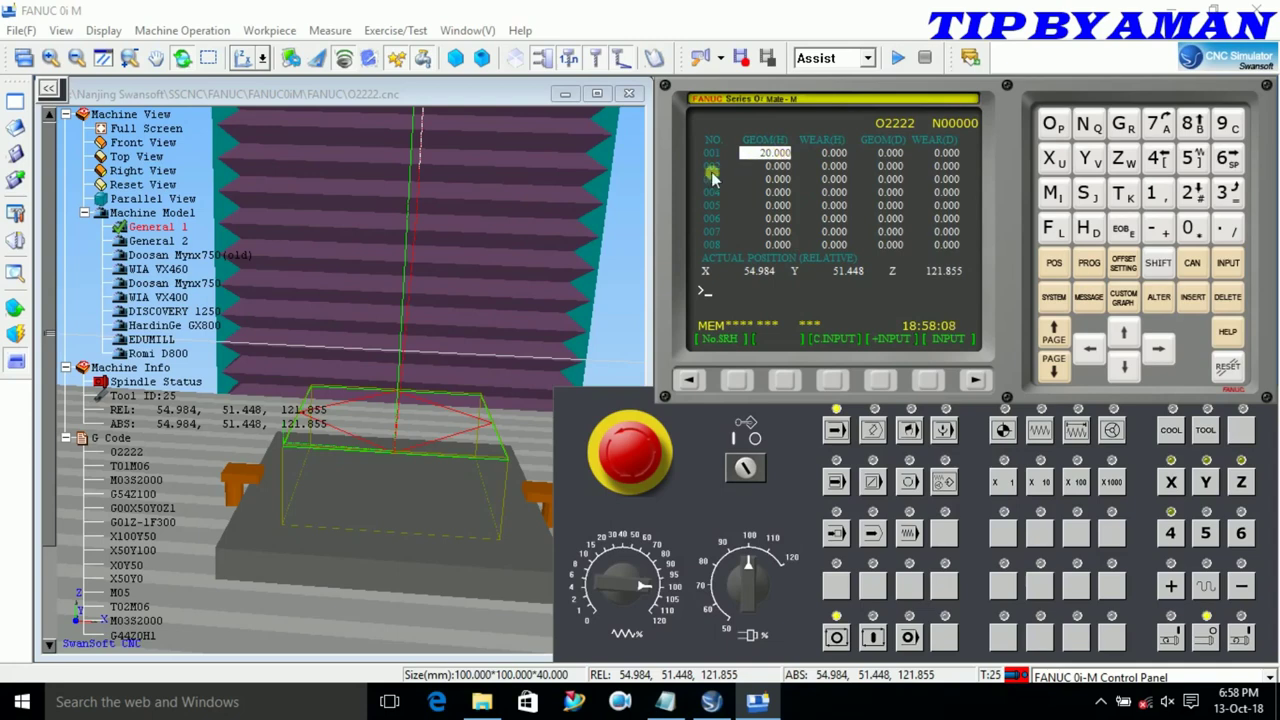
{"action": "left_click_drag", "start_coordinate": [420, 440], "coordinate": [480, 486]}
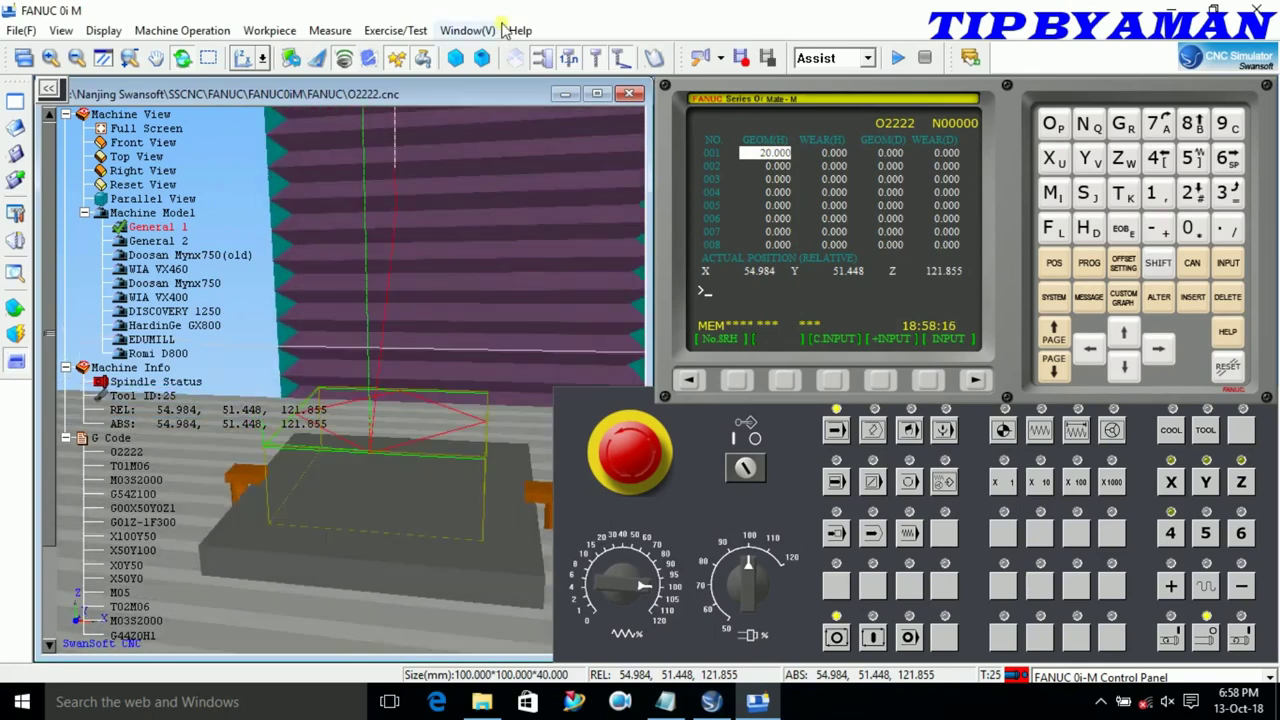
{"action": "left_click", "coordinate": [482, 57]}
{"action": "left_click_drag", "start_coordinate": [445, 318], "coordinate": [451, 322]}
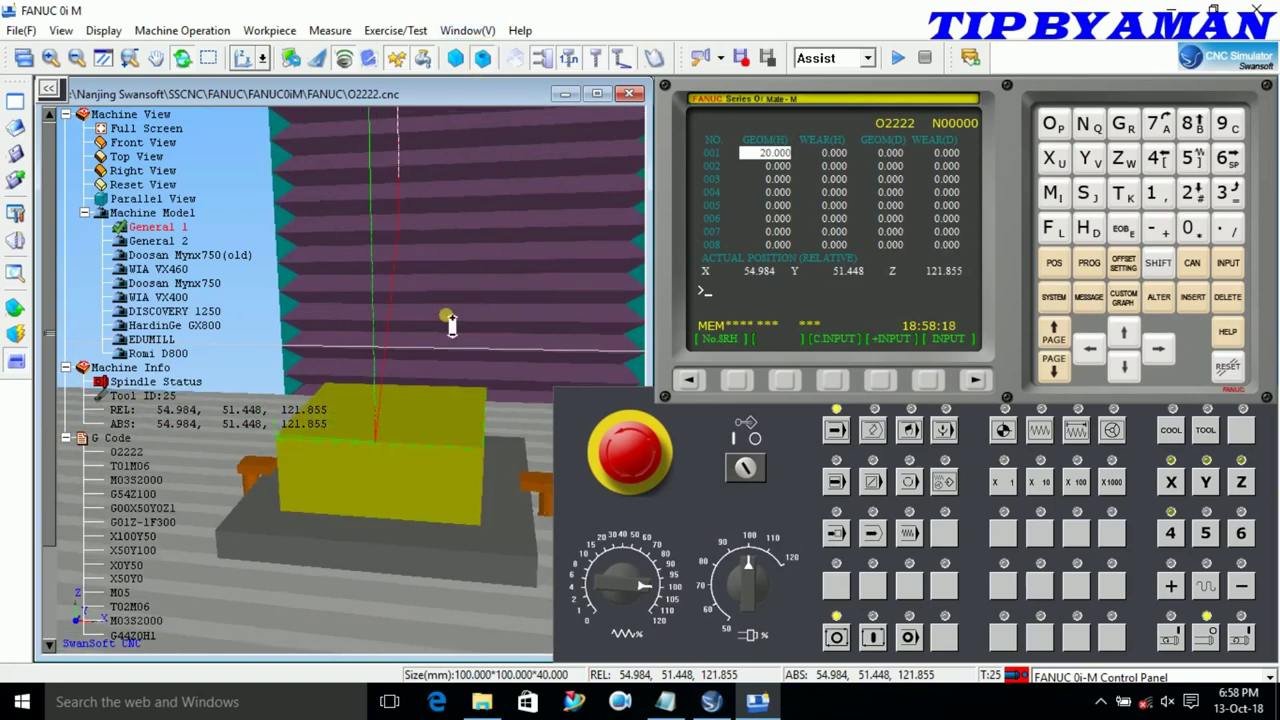
- Display program O2222 on the control and return the Z, Y and X axes to the reference position
{"action": "left_click", "coordinate": [1087, 264]}
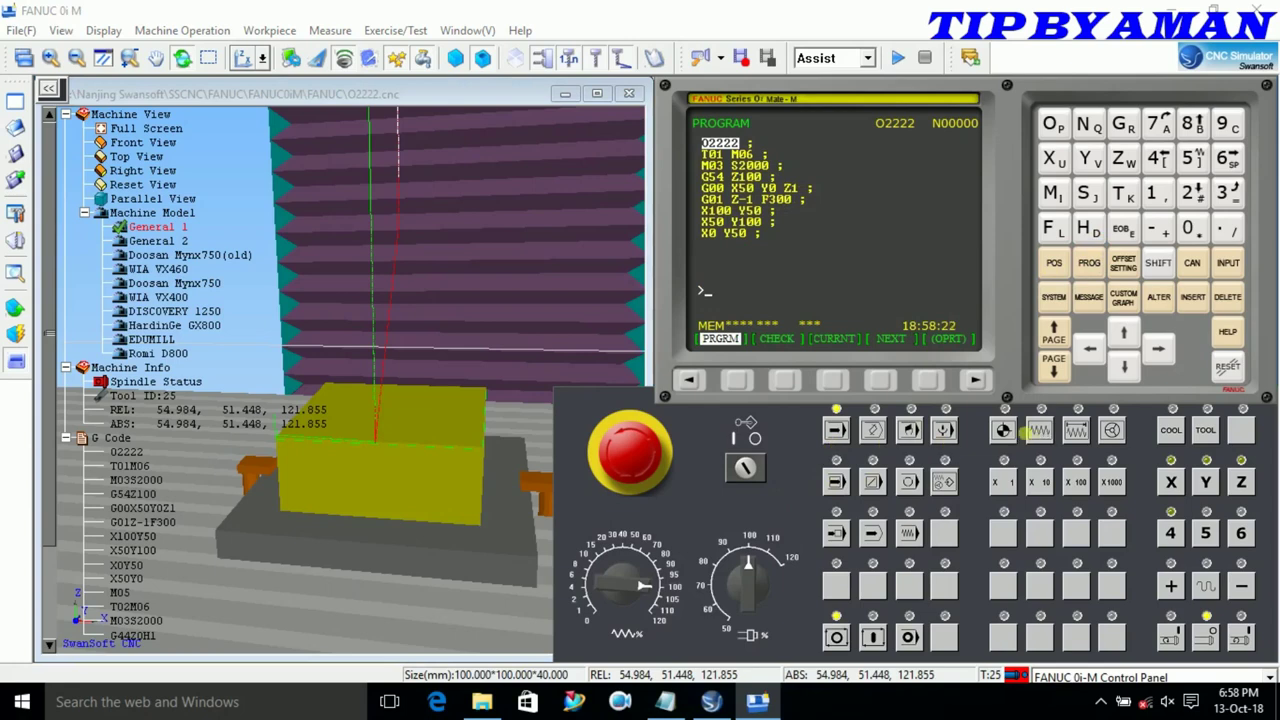
{"action": "left_click", "coordinate": [1005, 430]}
{"action": "left_click", "coordinate": [1240, 483]}
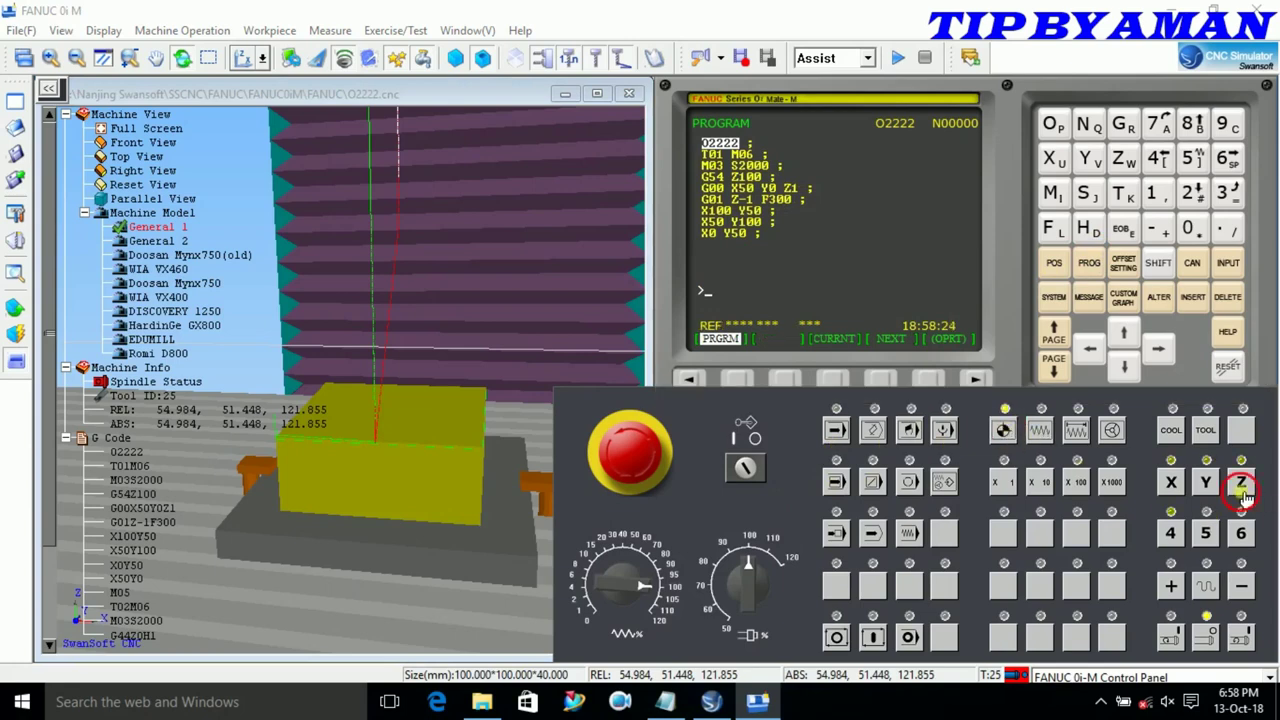
{"action": "left_click", "coordinate": [1206, 483]}
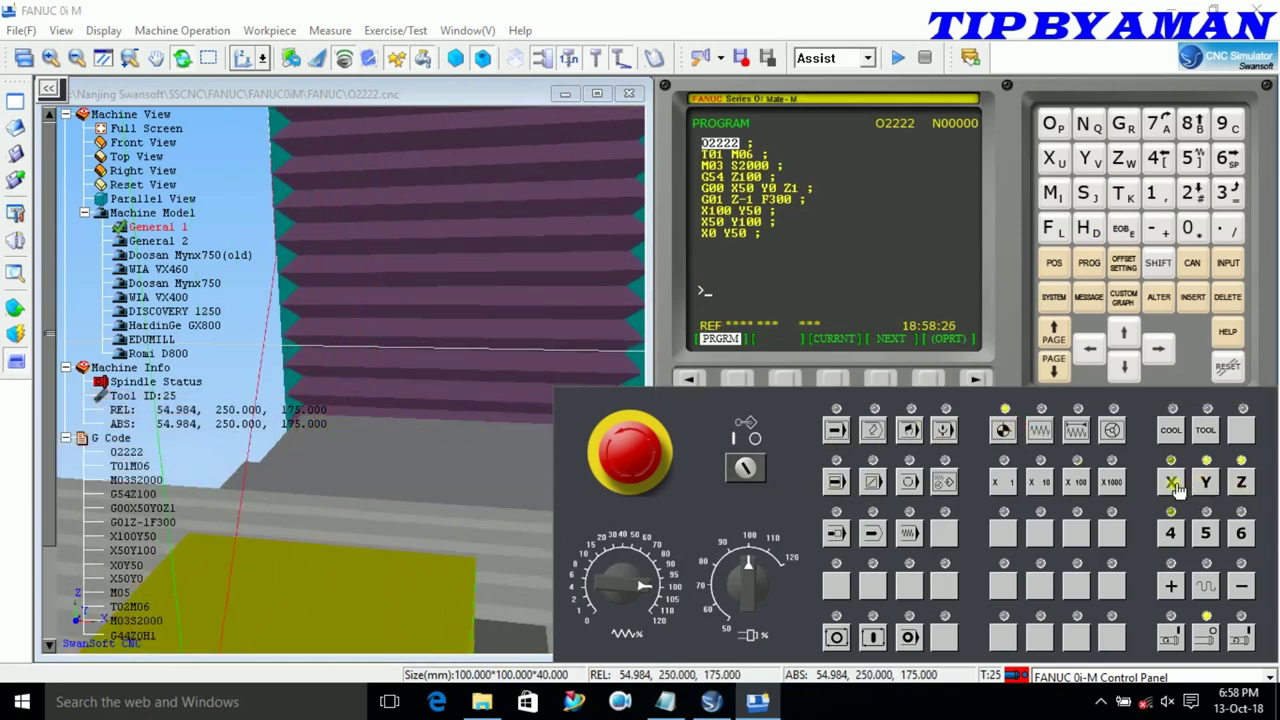
{"action": "left_click", "coordinate": [1172, 483]}
- Switch to memory mode with single block on and execute O2222 block by block through G00 X50 Y0 Z1
{"action": "left_click", "coordinate": [838, 432]}
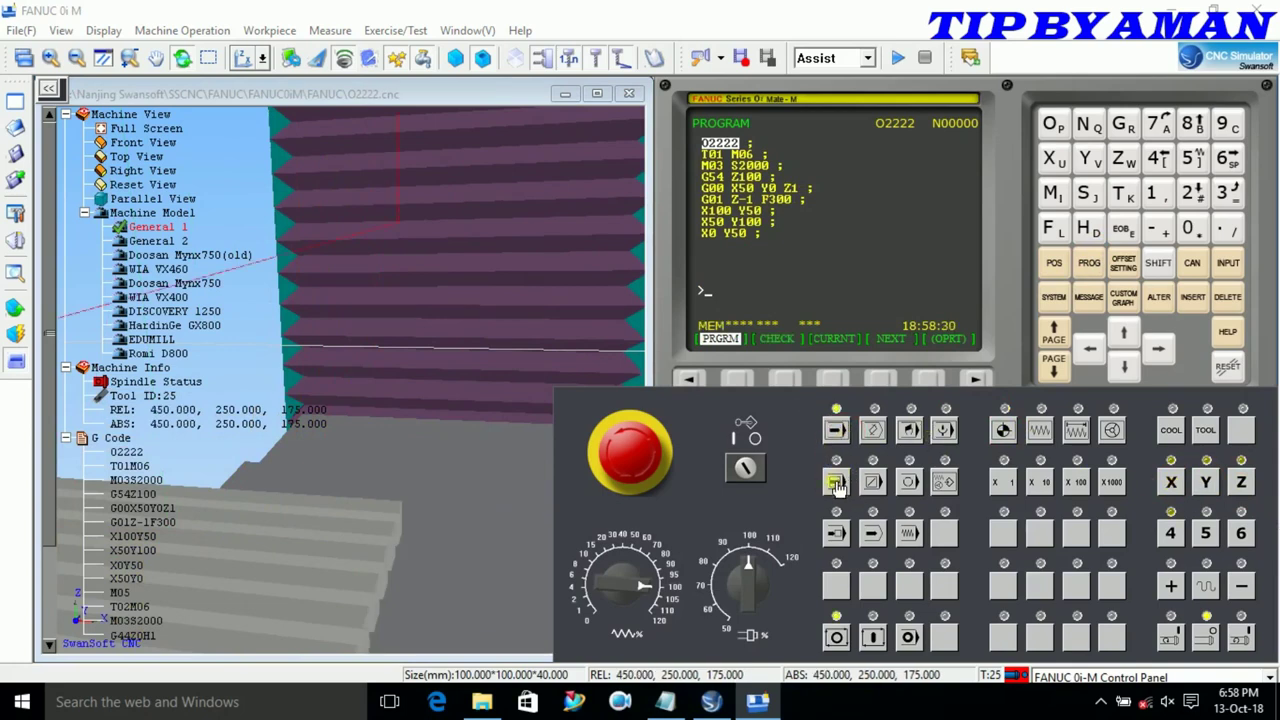
{"action": "left_click", "coordinate": [836, 484]}
{"action": "scroll", "coordinate": [484, 360], "scroll_direction": "down", "scroll_amount": 3}
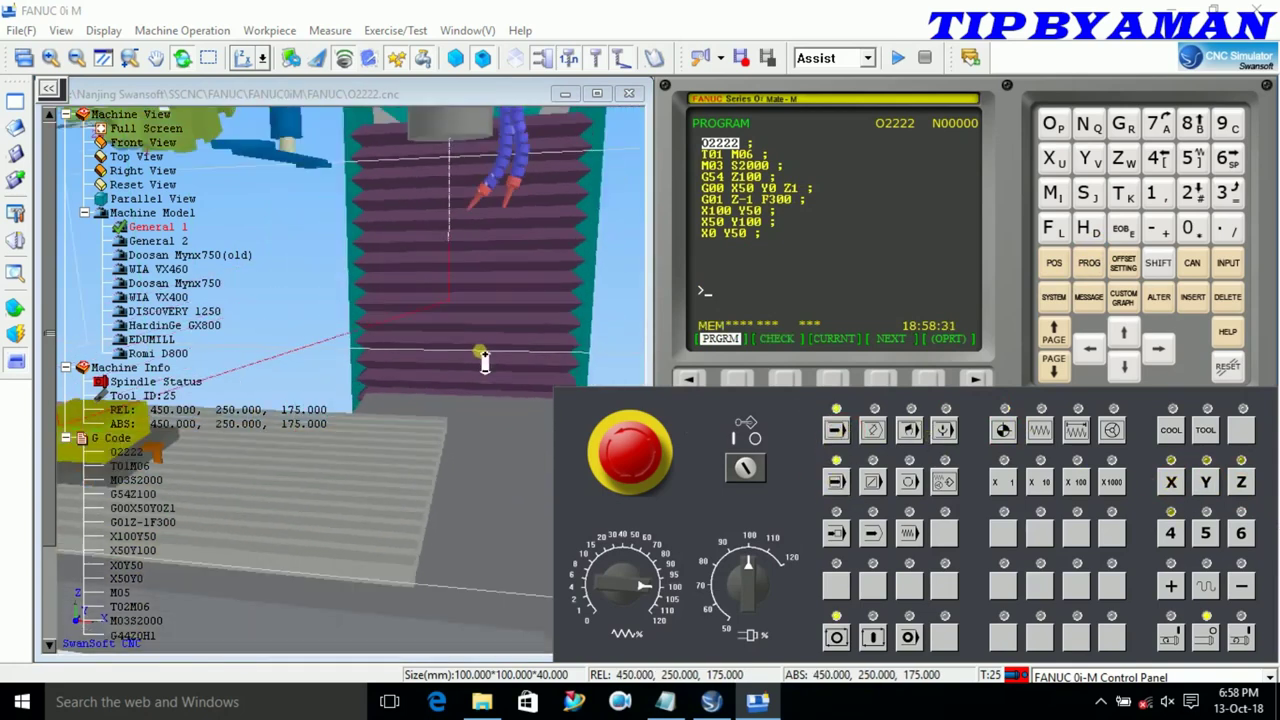
{"action": "scroll", "coordinate": [484, 360], "scroll_direction": "down", "scroll_amount": 2}
{"action": "scroll", "coordinate": [350, 405], "scroll_direction": "down", "scroll_amount": 3}
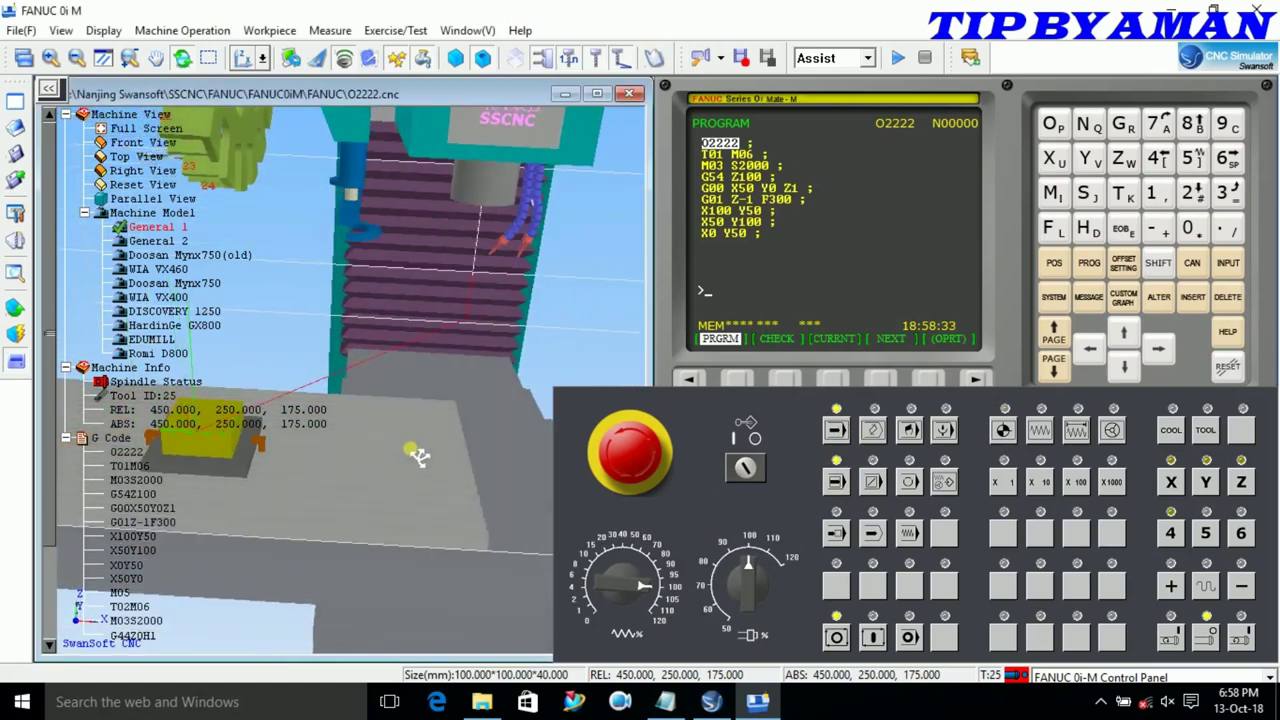
{"action": "scroll", "coordinate": [418, 456], "scroll_direction": "up", "scroll_amount": 1}
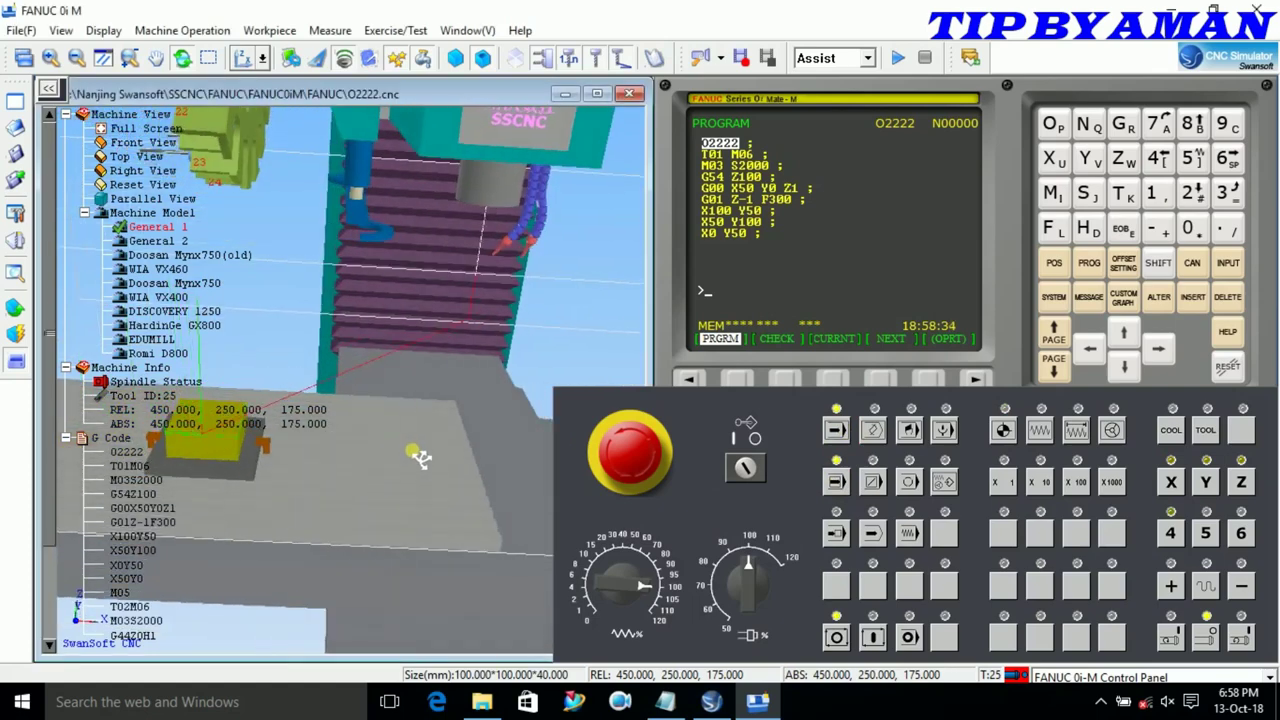
{"action": "left_click", "coordinate": [872, 638]}
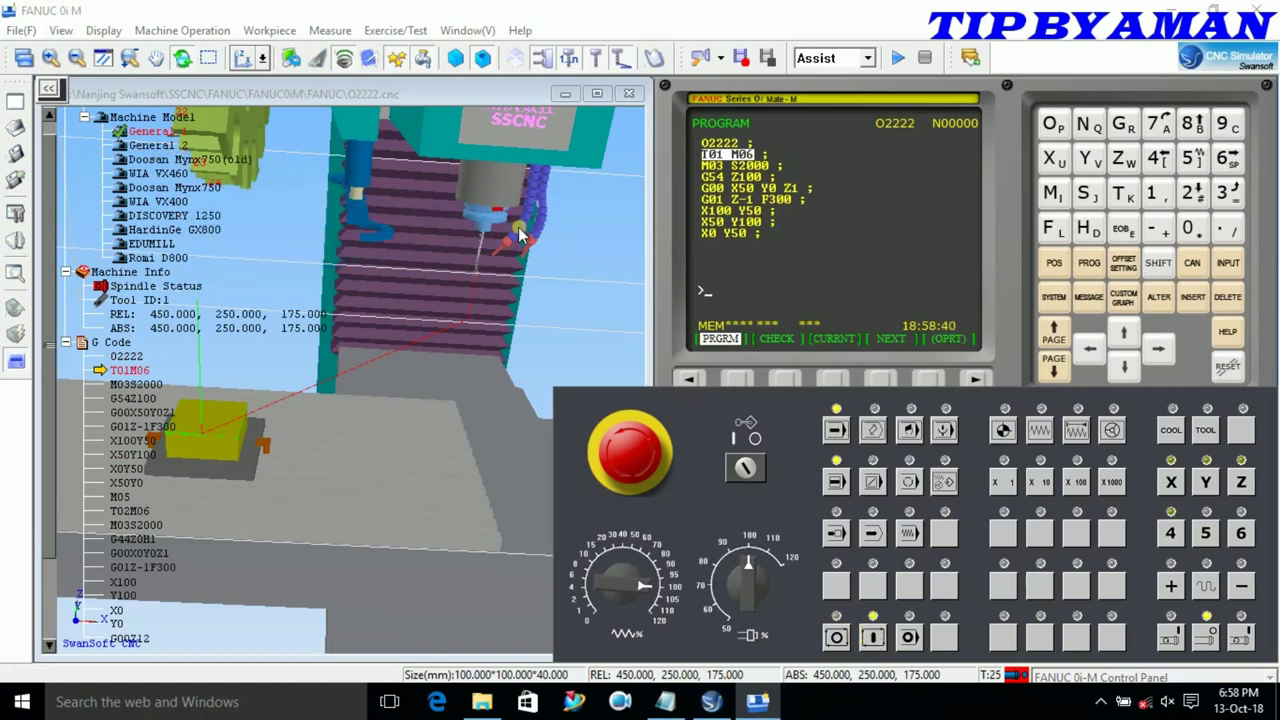
{"action": "left_click", "coordinate": [872, 638]}
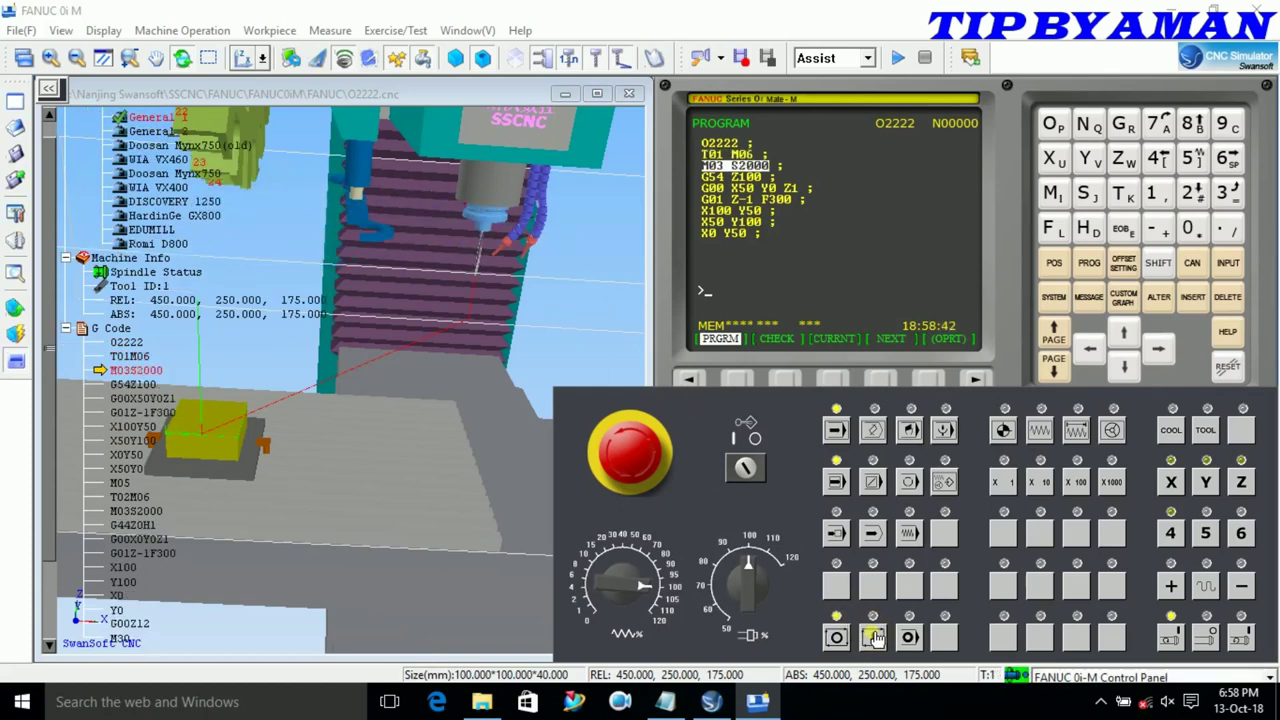
{"action": "left_click", "coordinate": [872, 638]}
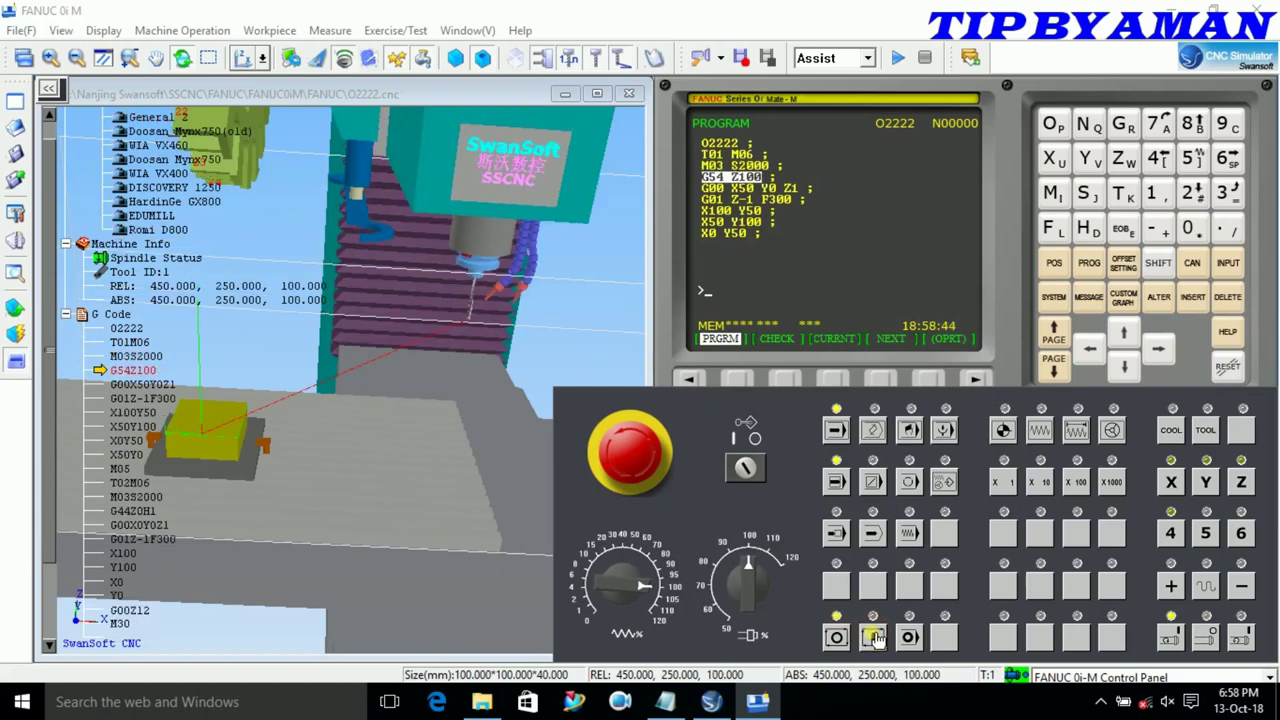
{"action": "left_click", "coordinate": [872, 638]}
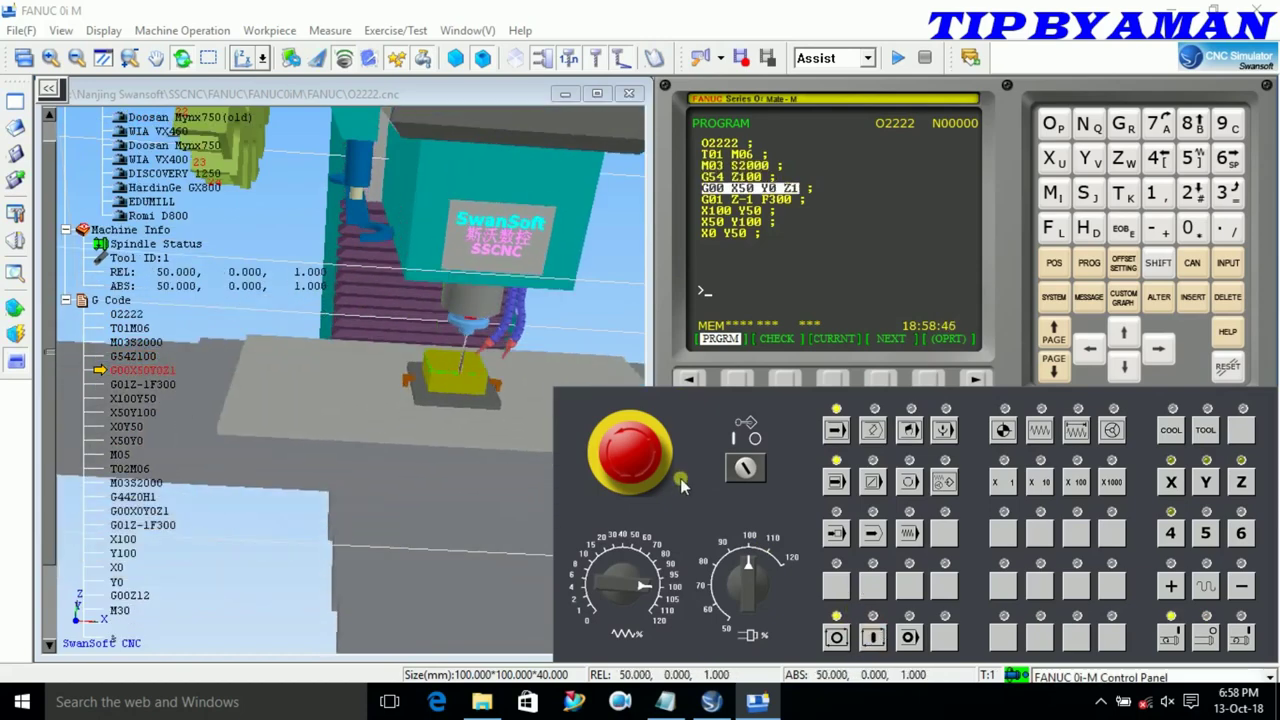
- Cut the diamond groove with the first tool by executing the blocks from G01 Z-1 F300 to X50 Y0 one at a time
{"action": "scroll", "coordinate": [546, 366], "scroll_direction": "up", "scroll_amount": 5}
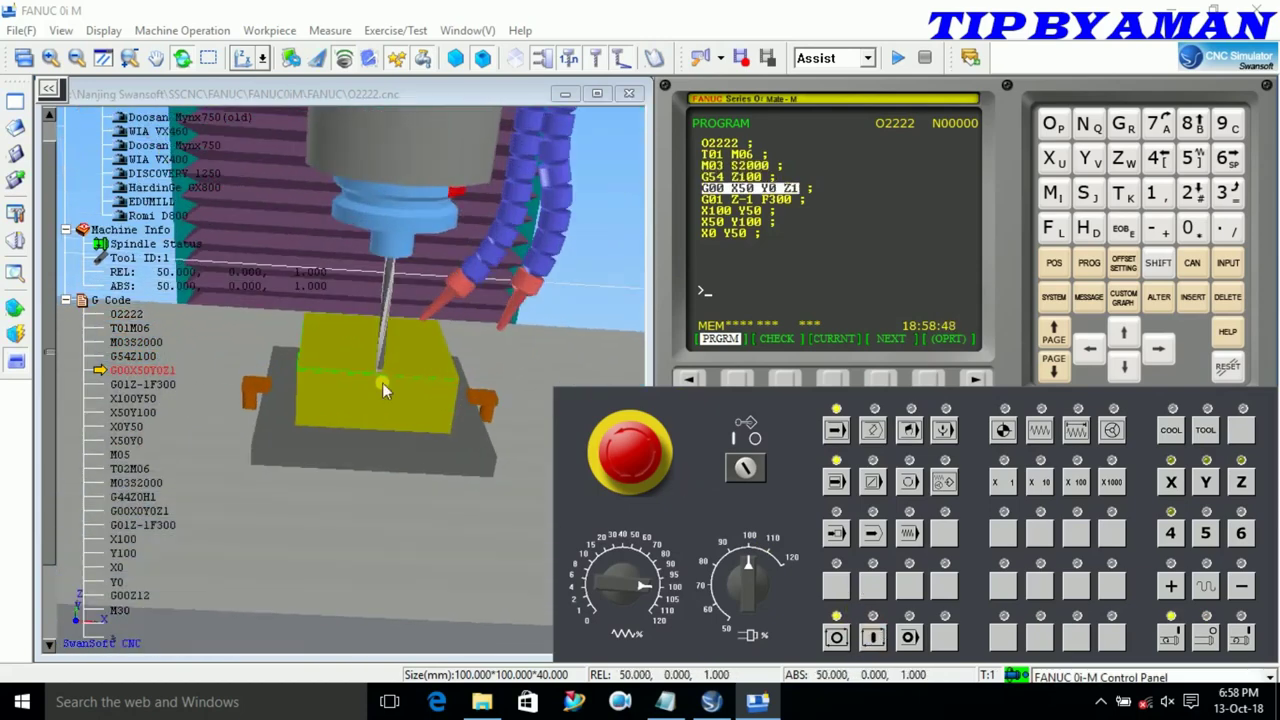
{"action": "left_click", "coordinate": [880, 637]}
{"action": "left_click", "coordinate": [880, 637]}
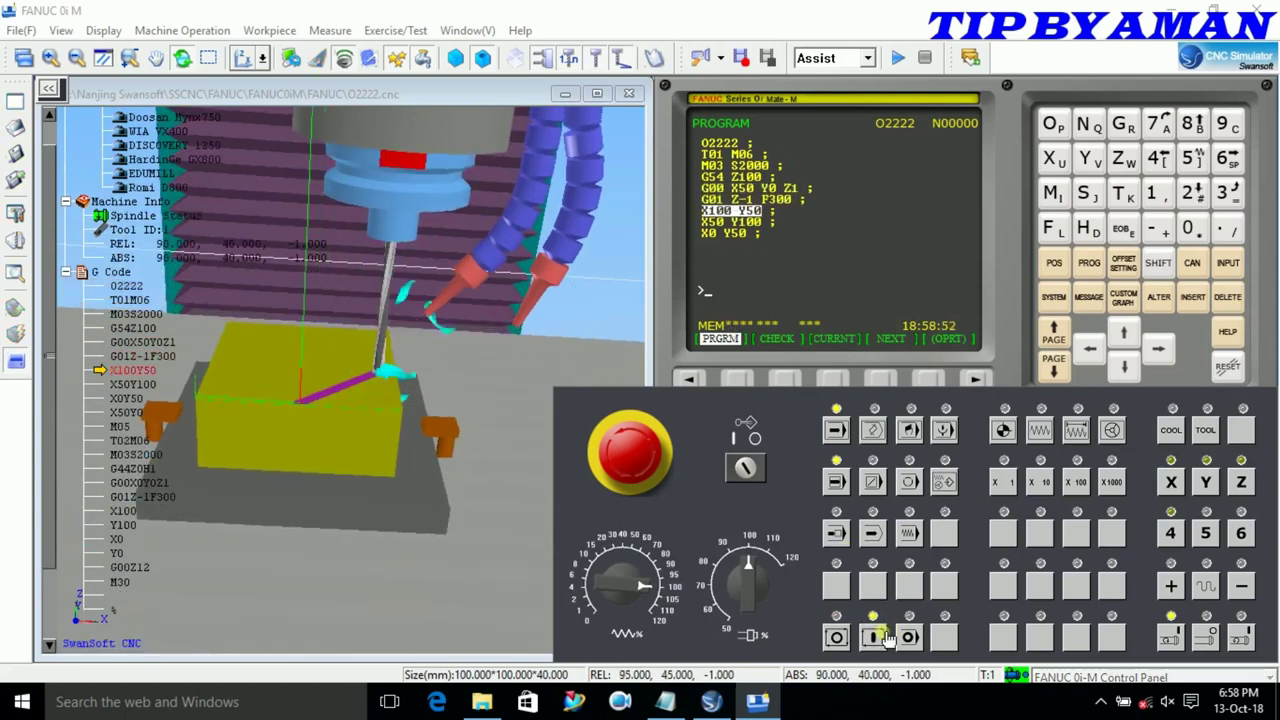
{"action": "left_click", "coordinate": [884, 637]}
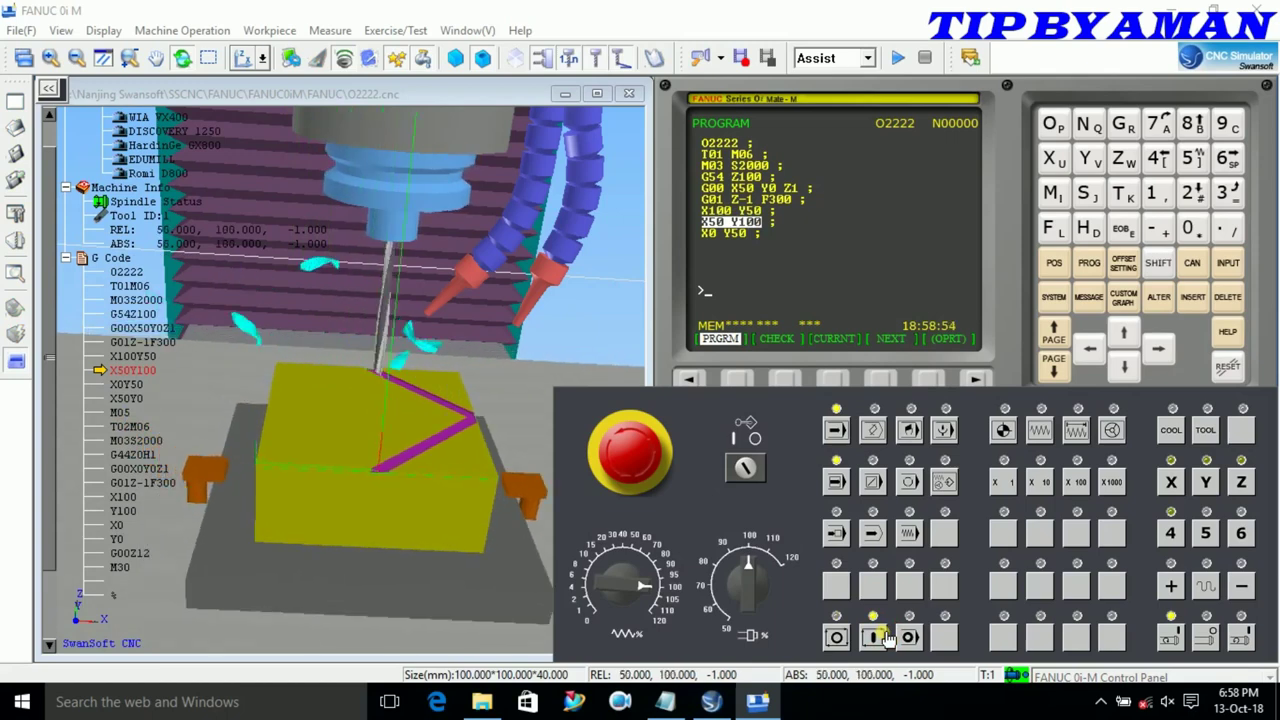
{"action": "left_click", "coordinate": [880, 637]}
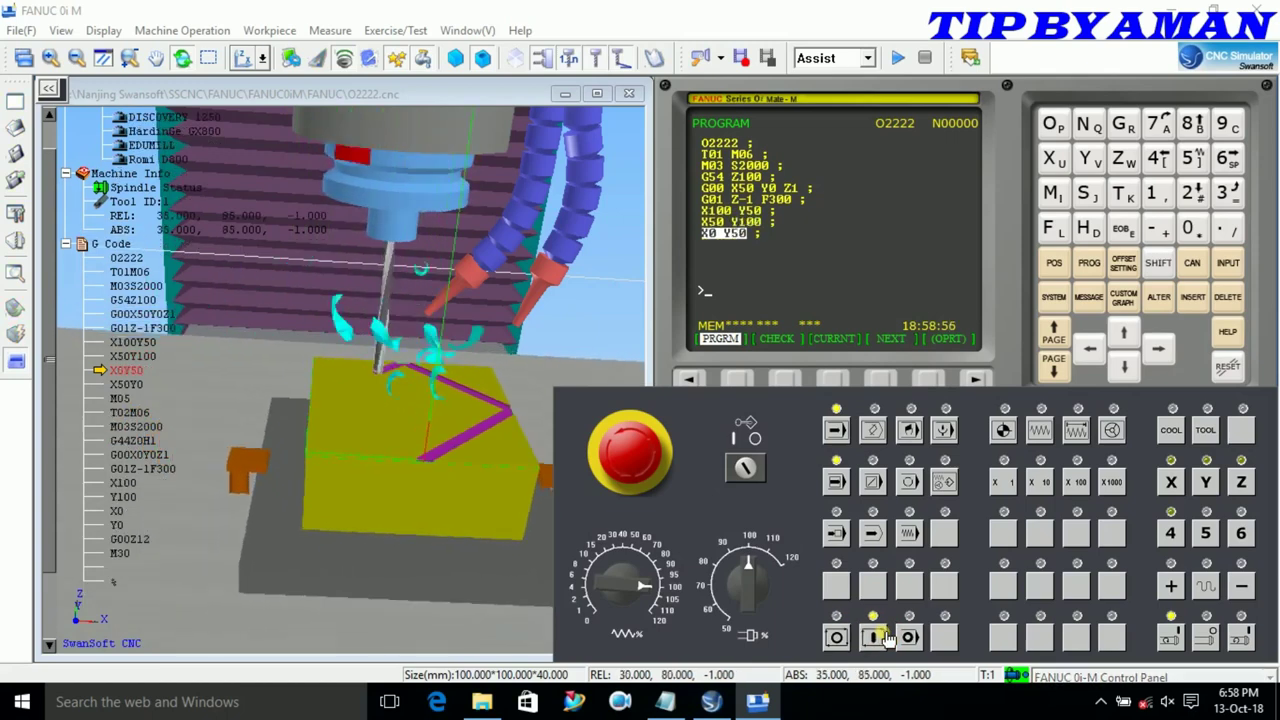
{"action": "left_click", "coordinate": [884, 637]}
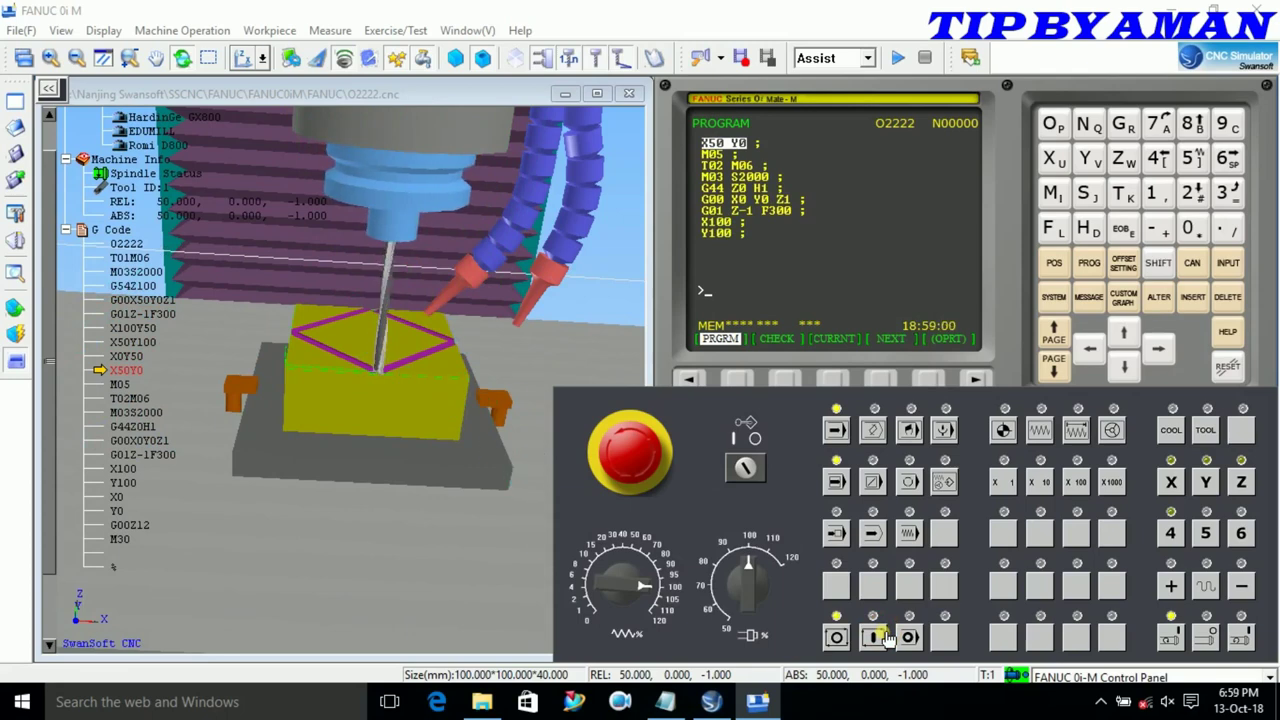
- Execute the blocks from M05 to G44 Z0 H1 singly to change to tool 2 and apply its length compensation
{"action": "left_click", "coordinate": [884, 637]}
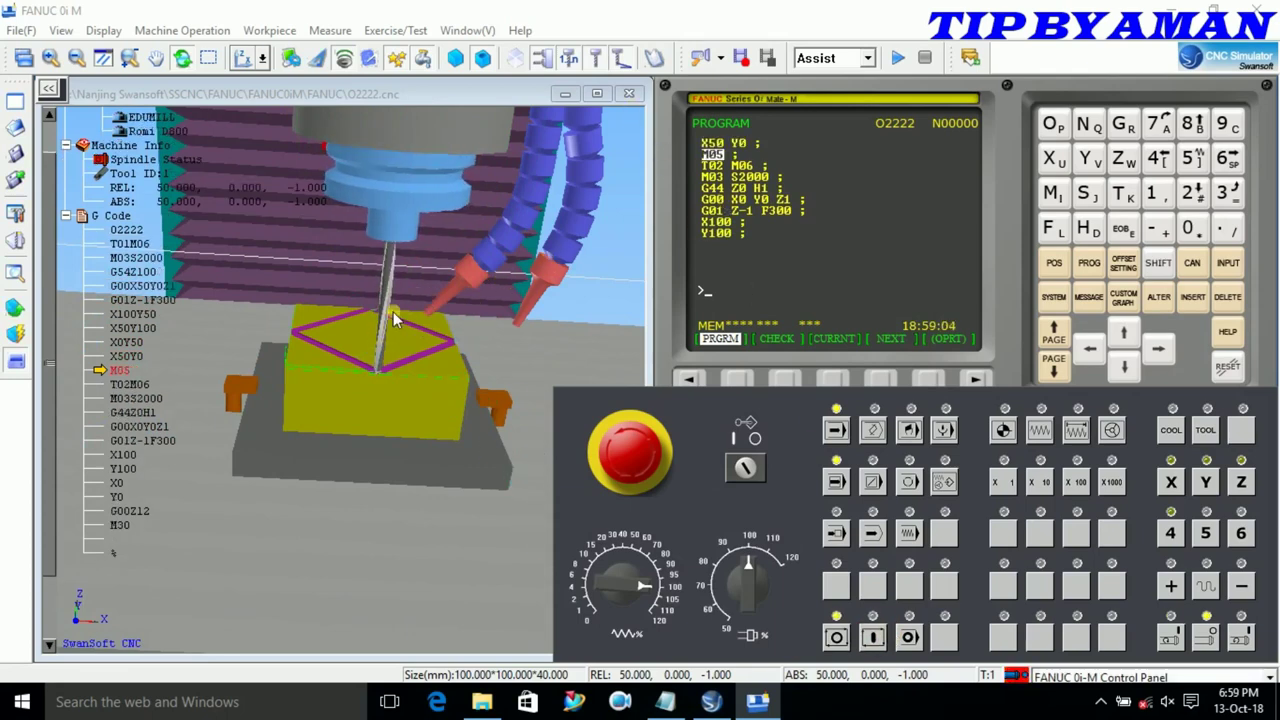
{"action": "left_click", "coordinate": [887, 640]}
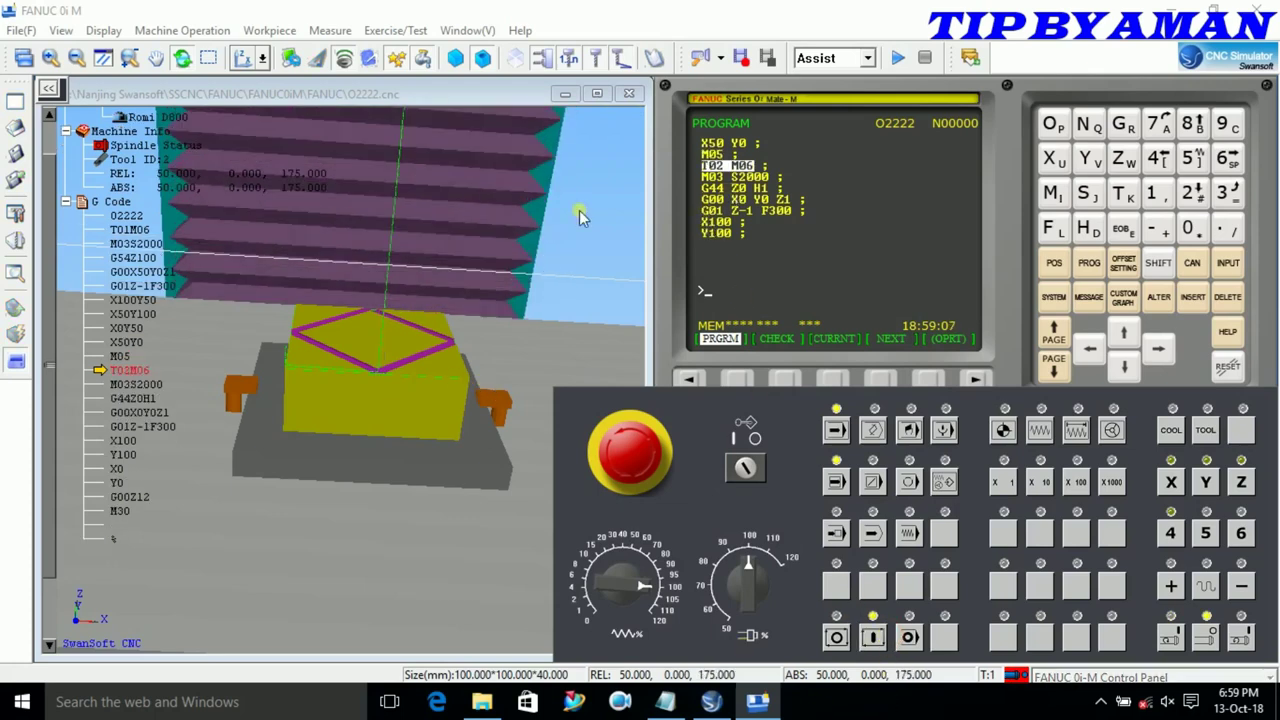
{"action": "scroll", "coordinate": [375, 285], "scroll_direction": "down", "scroll_amount": 2}
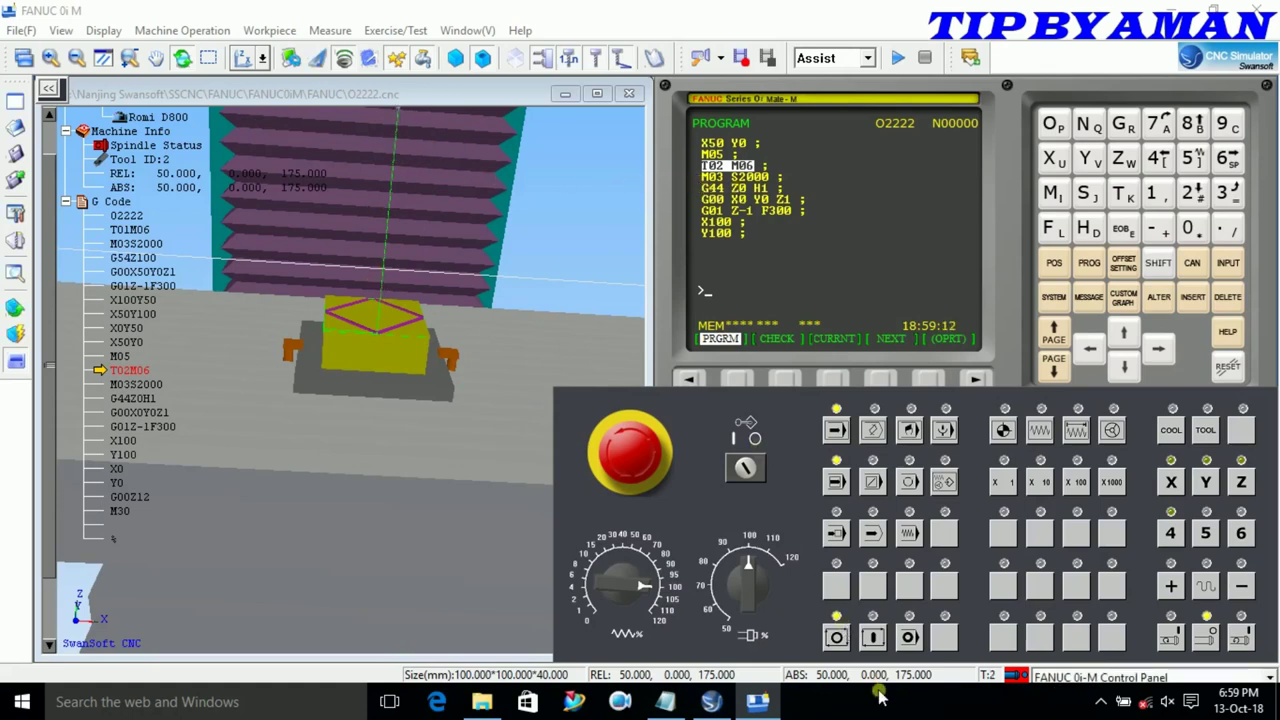
{"action": "left_click", "coordinate": [875, 640]}
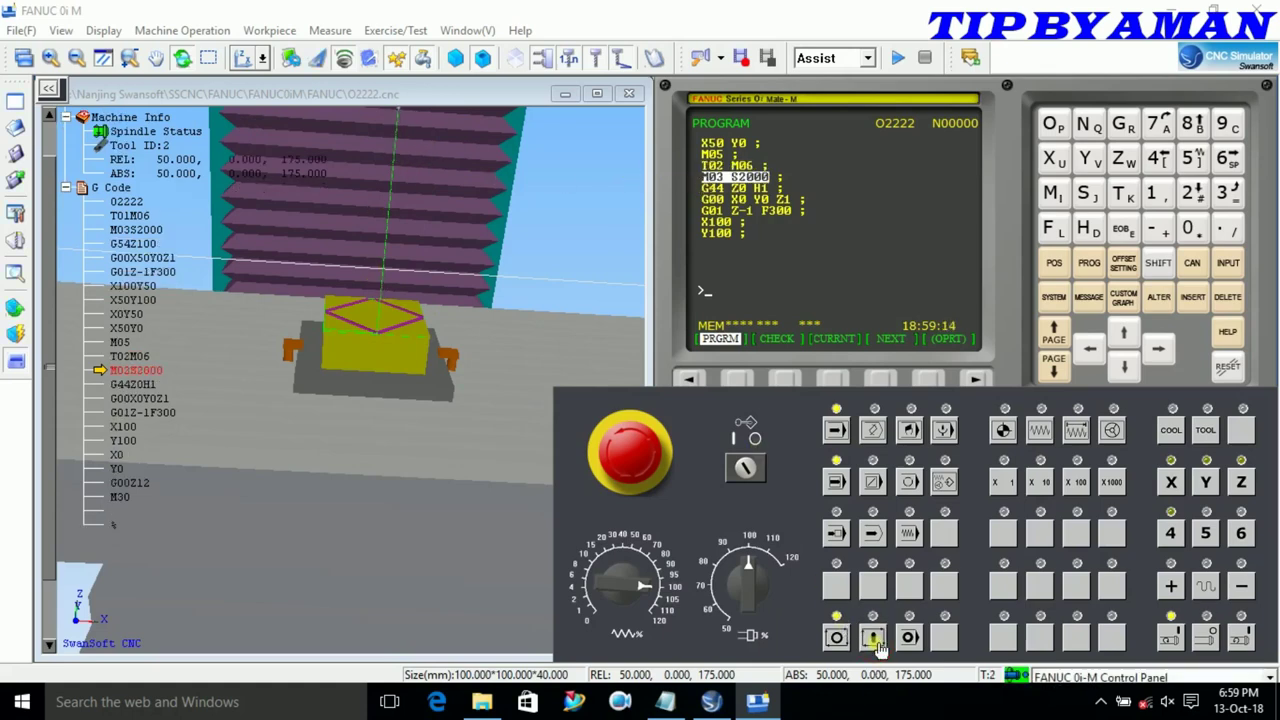
{"action": "left_click", "coordinate": [875, 640]}
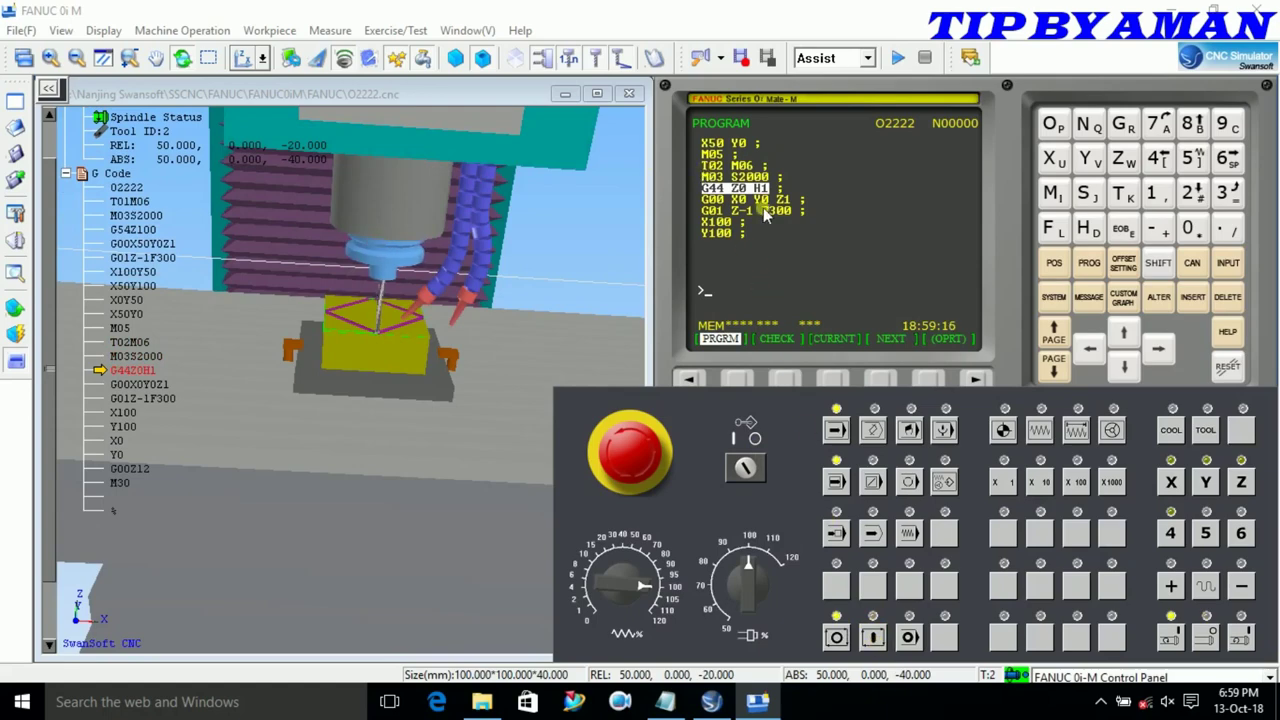
- Run the G00 X0 Y0 Z1, G01 Z-1 F300 and X100 blocks to cut the workpiece's front edge with tool 2
{"action": "scroll", "coordinate": [388, 342], "scroll_direction": "up", "scroll_amount": 6}
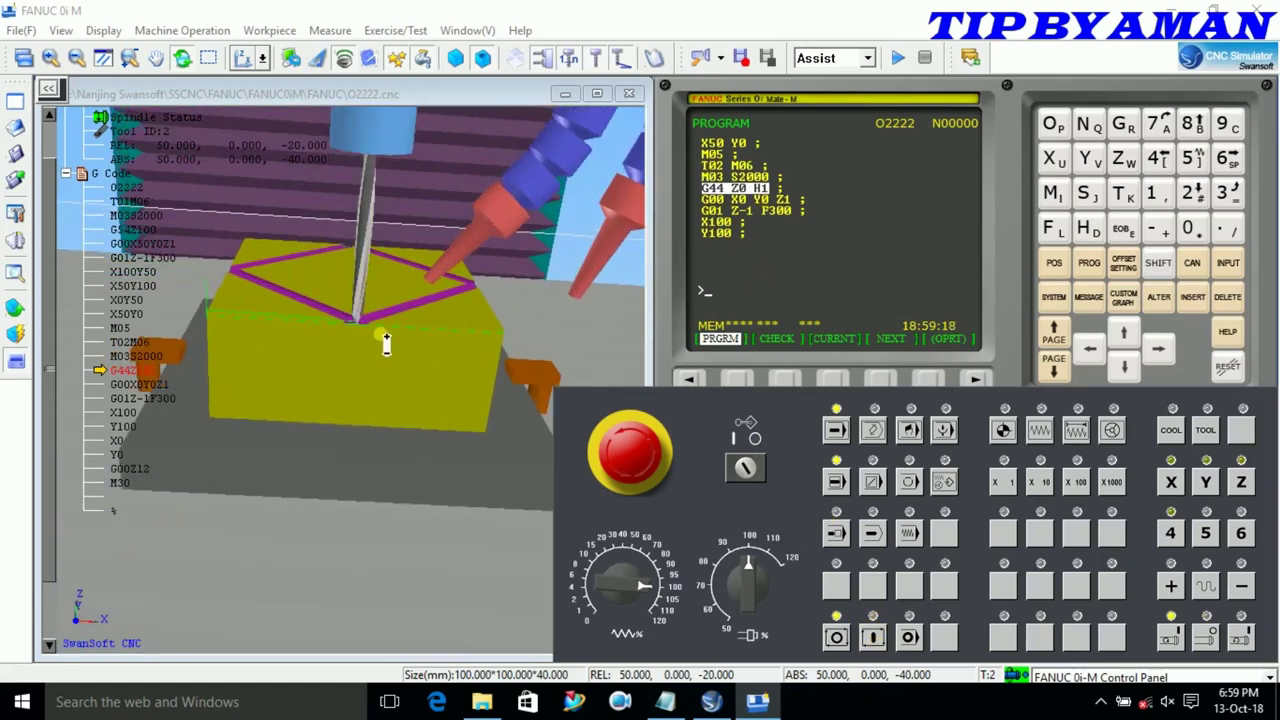
{"action": "scroll", "coordinate": [388, 343], "scroll_direction": "up", "scroll_amount": 5}
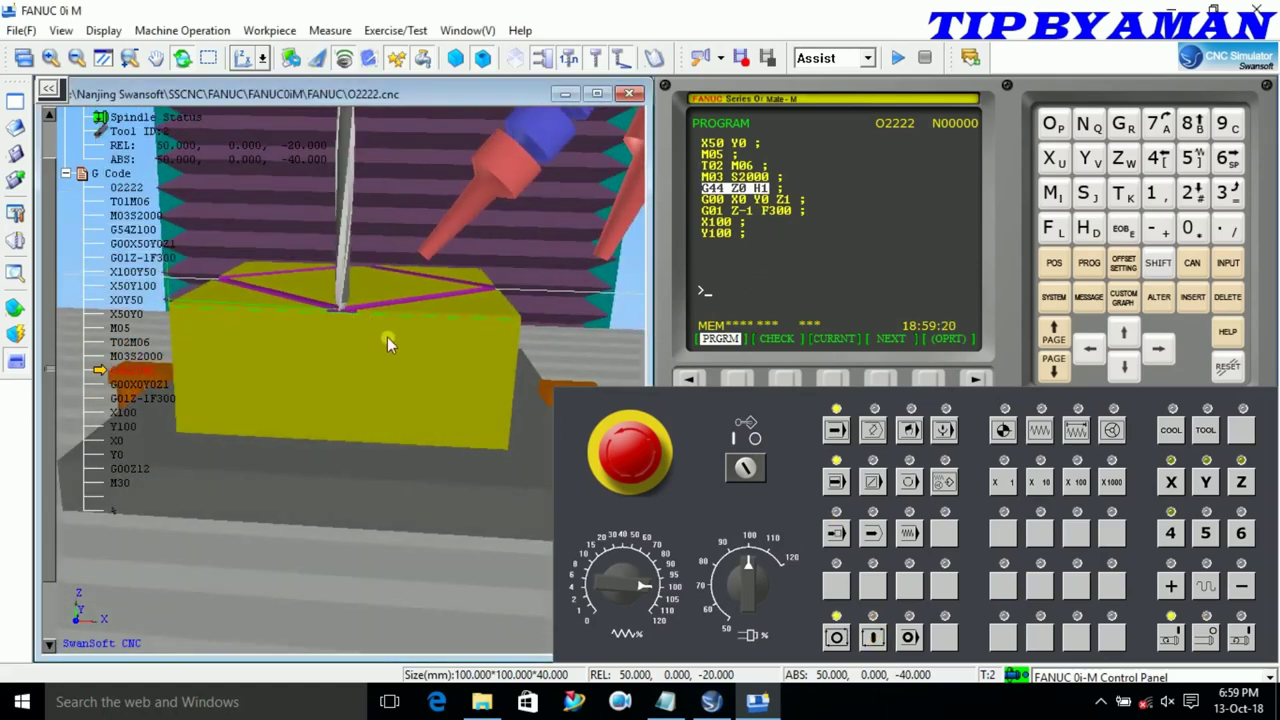
{"action": "left_click", "coordinate": [873, 638]}
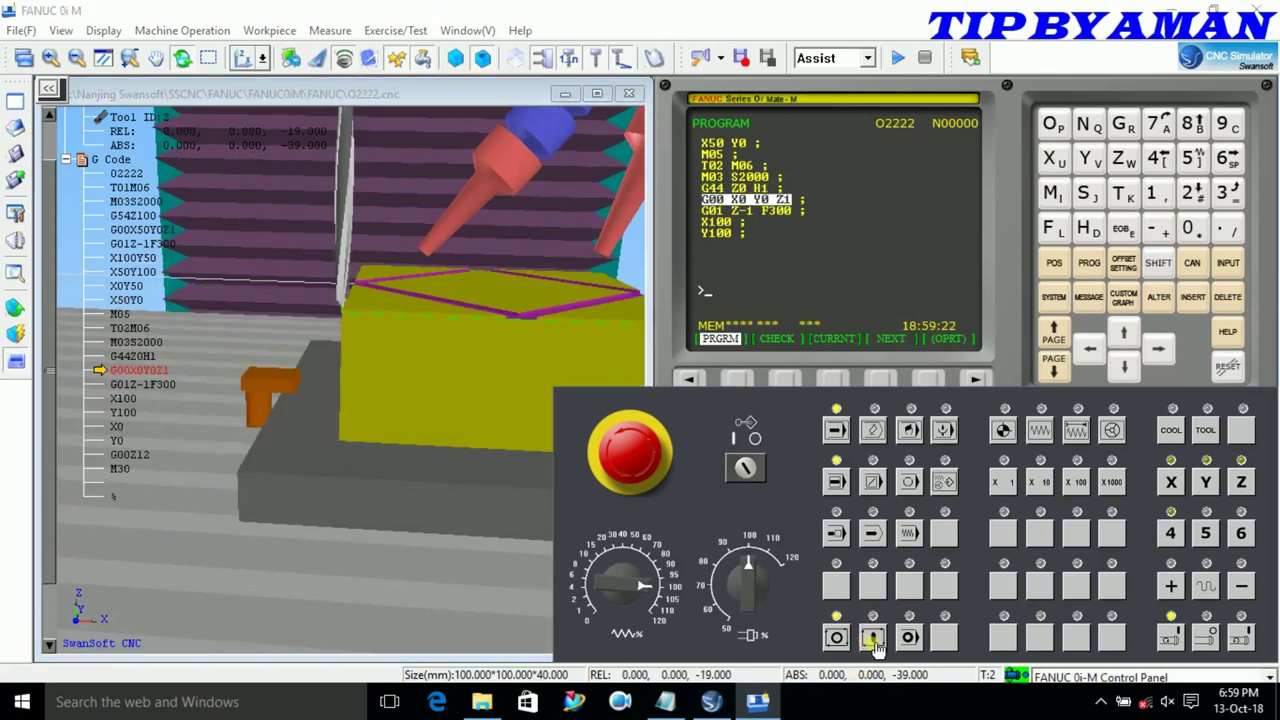
{"action": "left_click", "coordinate": [873, 638]}
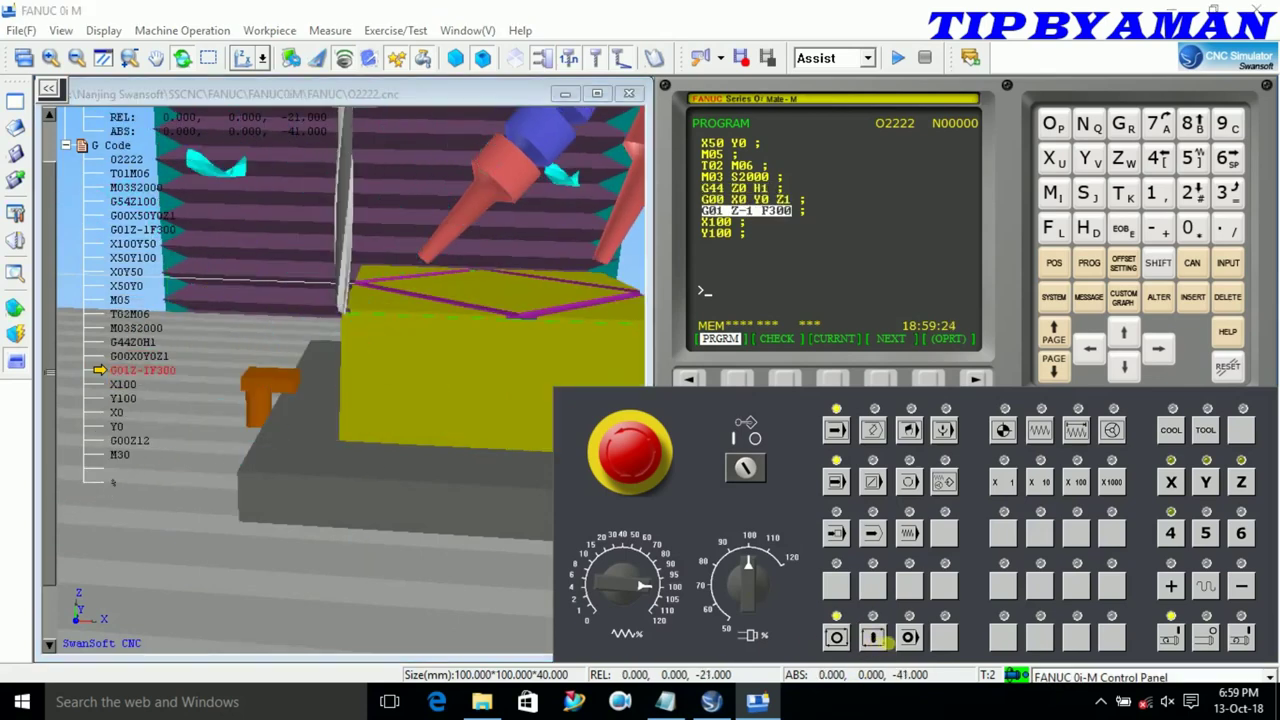
{"action": "left_click", "coordinate": [873, 638]}
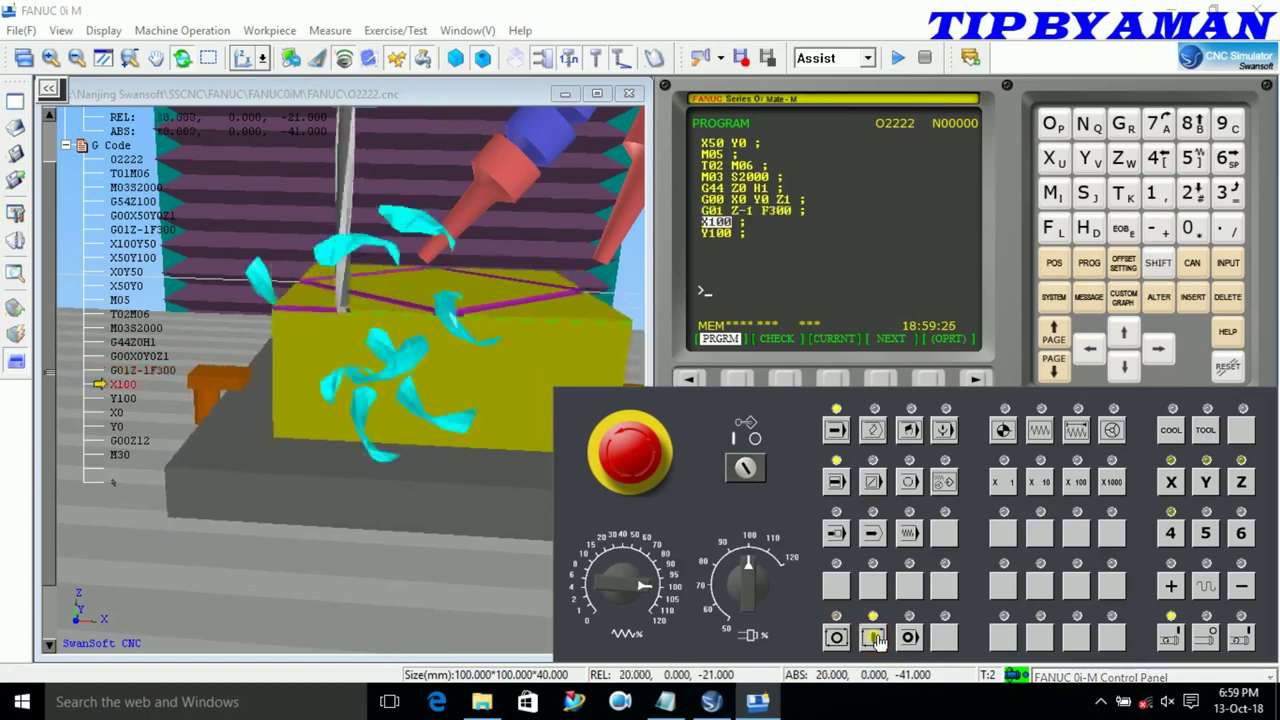
- Cut the remaining three edges with the Y100, X0 and Y0 blocks and retract the tool with G00 Z12
{"action": "scroll", "coordinate": [441, 445], "scroll_direction": "up", "scroll_amount": 2}
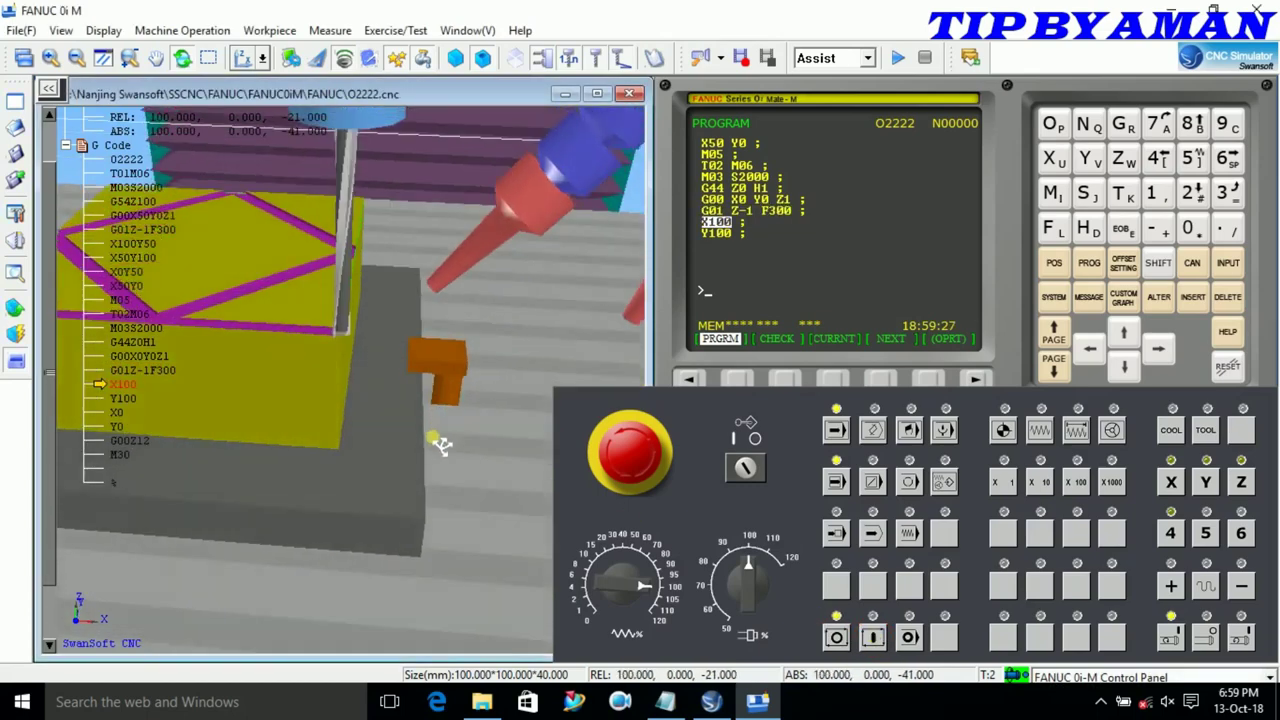
{"action": "left_click_drag", "start_coordinate": [441, 445], "coordinate": [429, 357]}
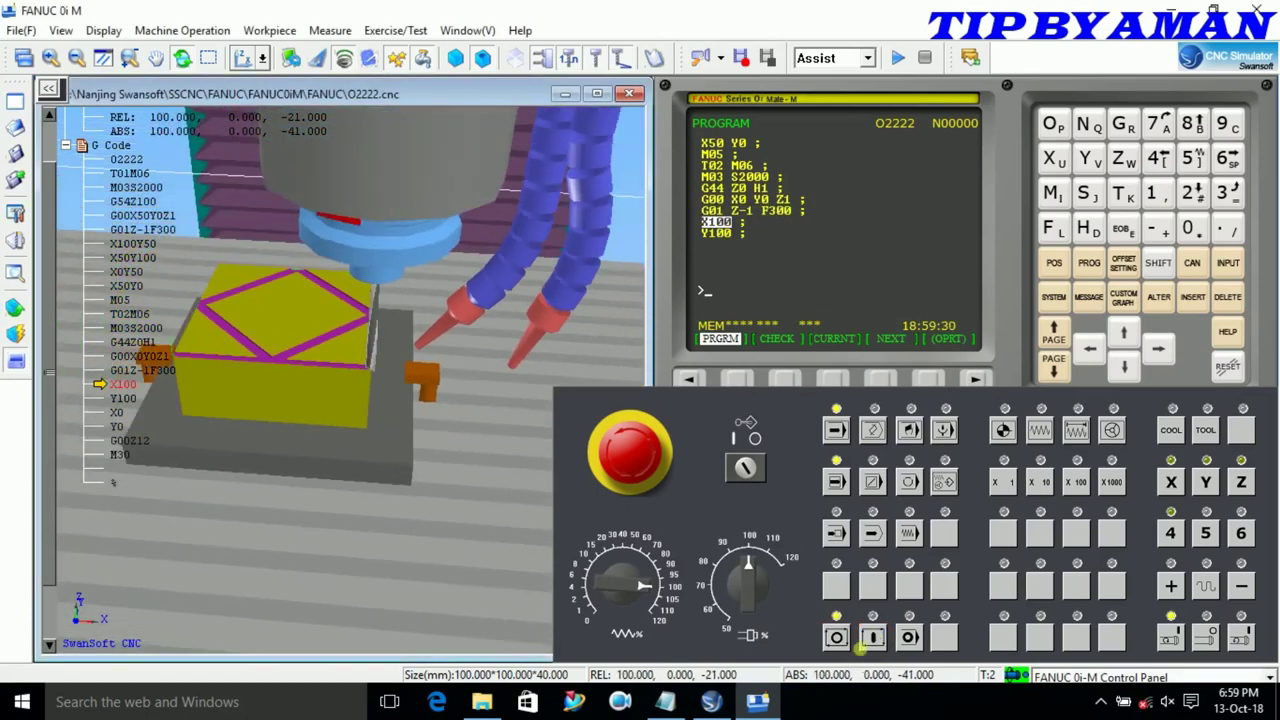
{"action": "left_click", "coordinate": [873, 638]}
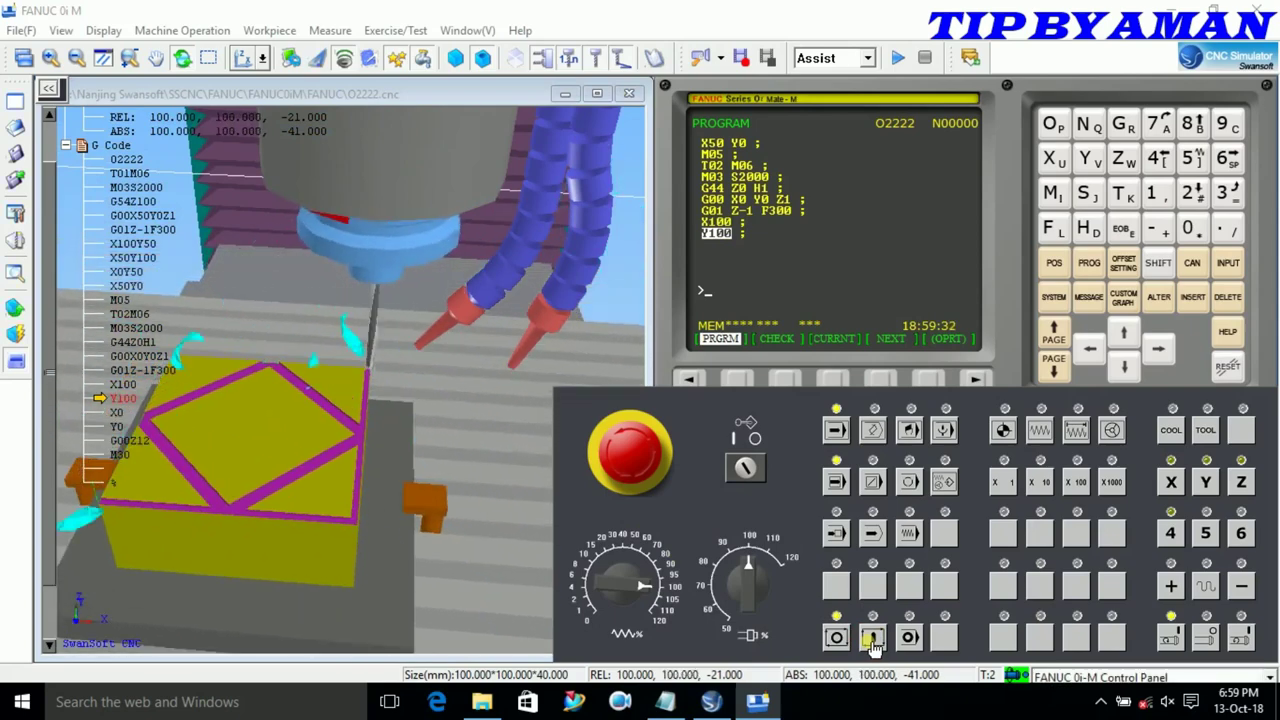
{"action": "left_click", "coordinate": [873, 640]}
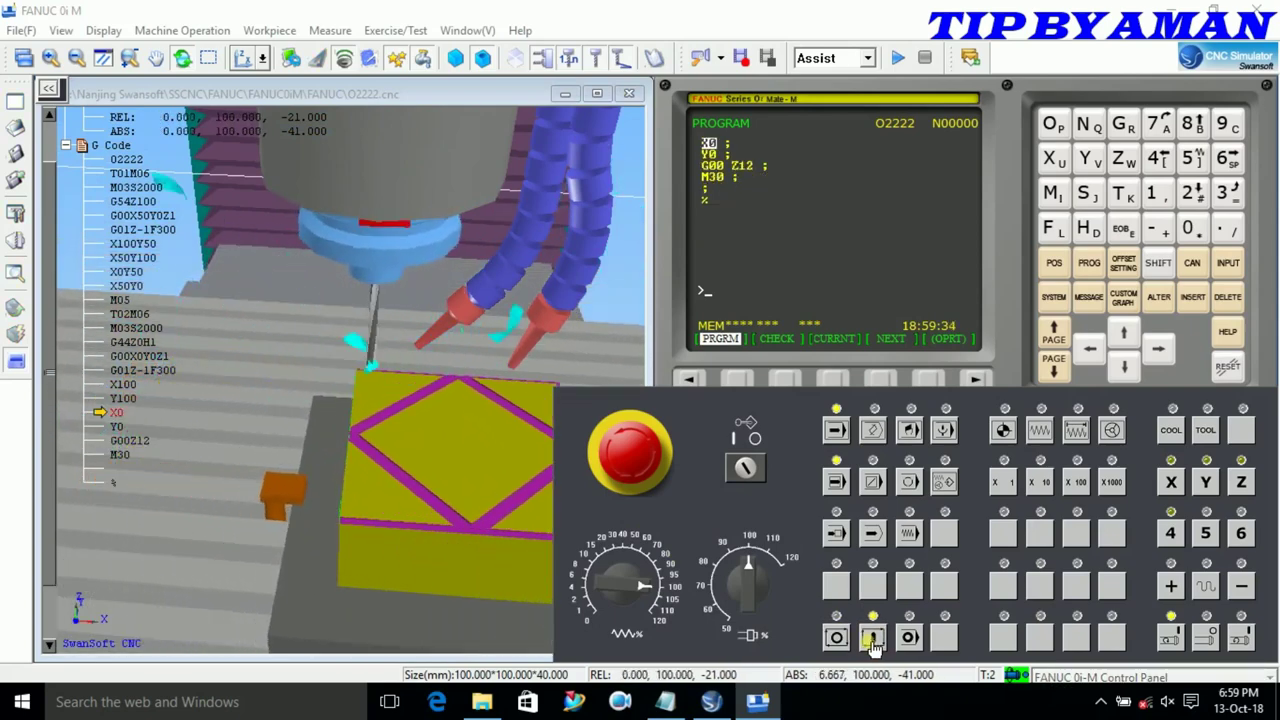
{"action": "left_click", "coordinate": [873, 640]}
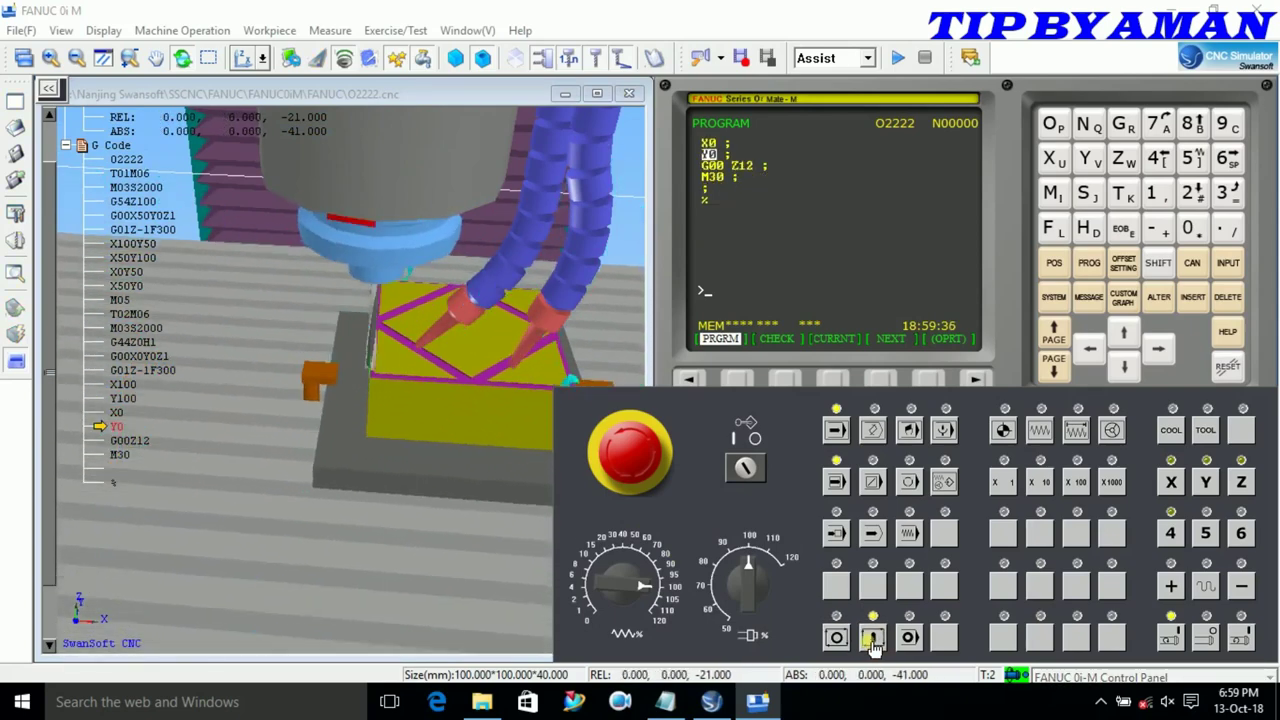
{"action": "left_click", "coordinate": [873, 640]}
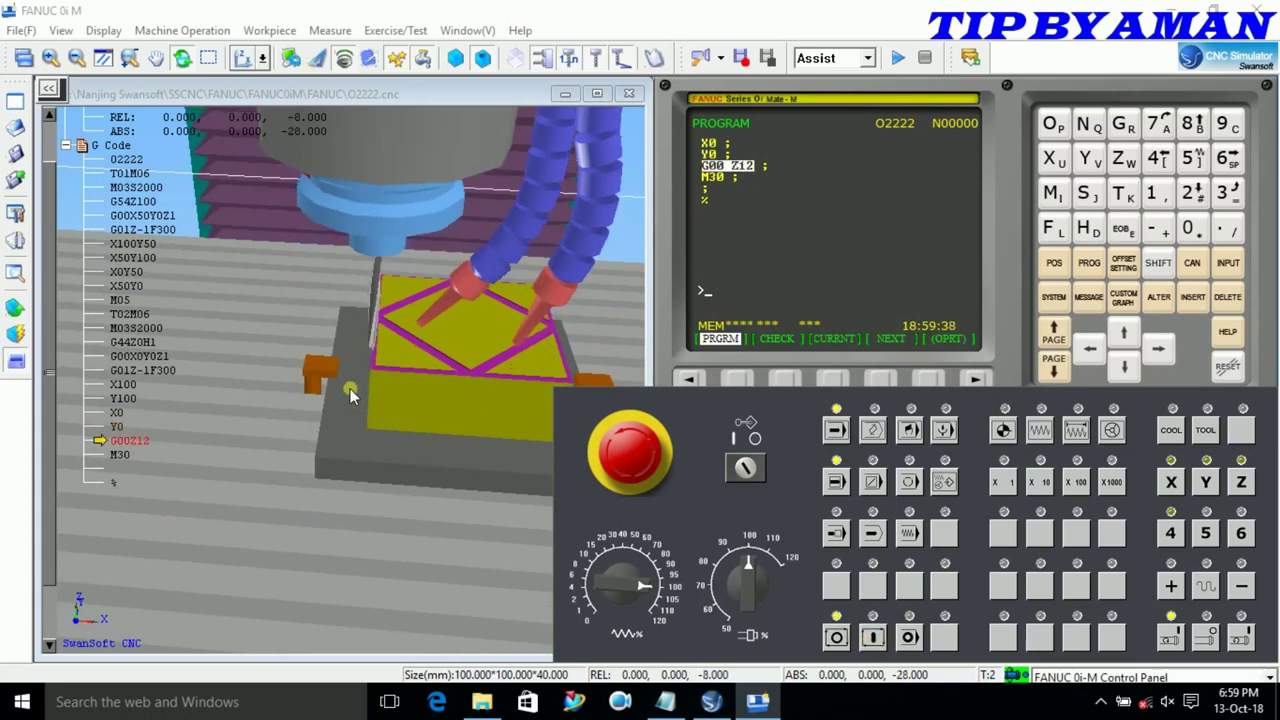
- End the program with the M30 block and inspect the finished workpiece and the retracted tool from several angles
{"action": "left_click_drag", "start_coordinate": [409, 371], "coordinate": [435, 350]}
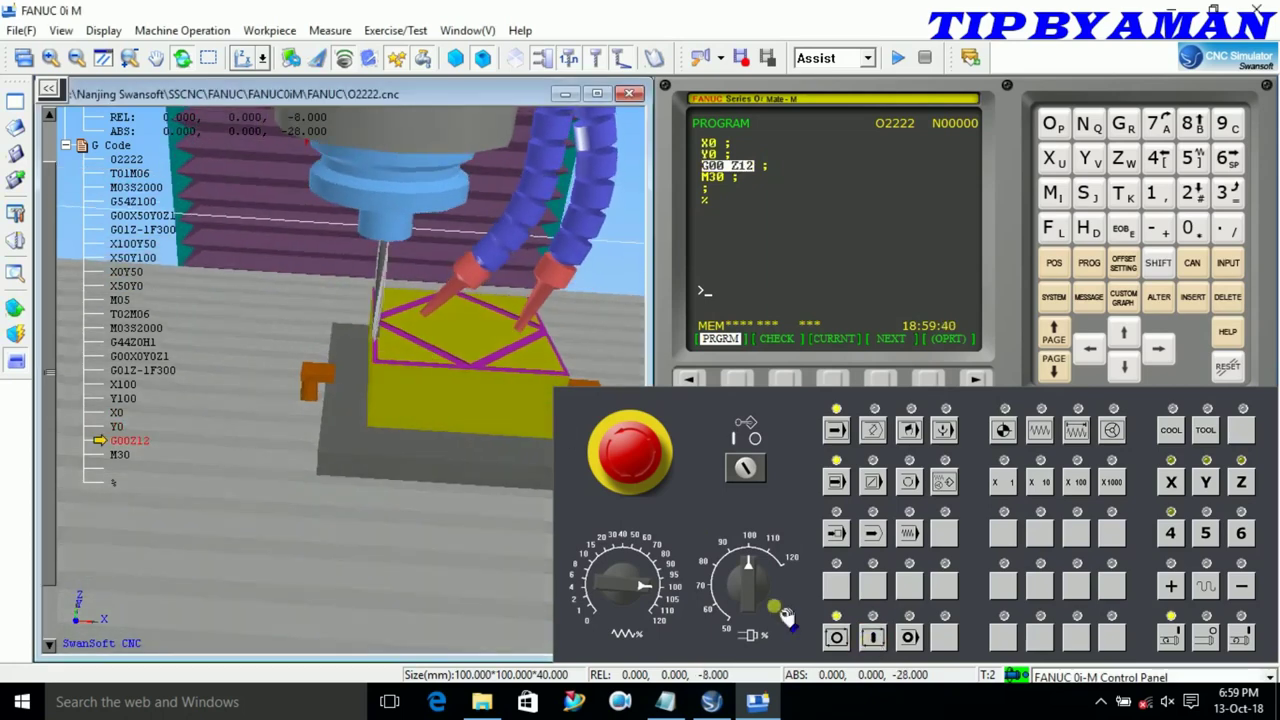
{"action": "left_click", "coordinate": [873, 640]}
{"action": "left_click_drag", "start_coordinate": [490, 419], "coordinate": [588, 357]}
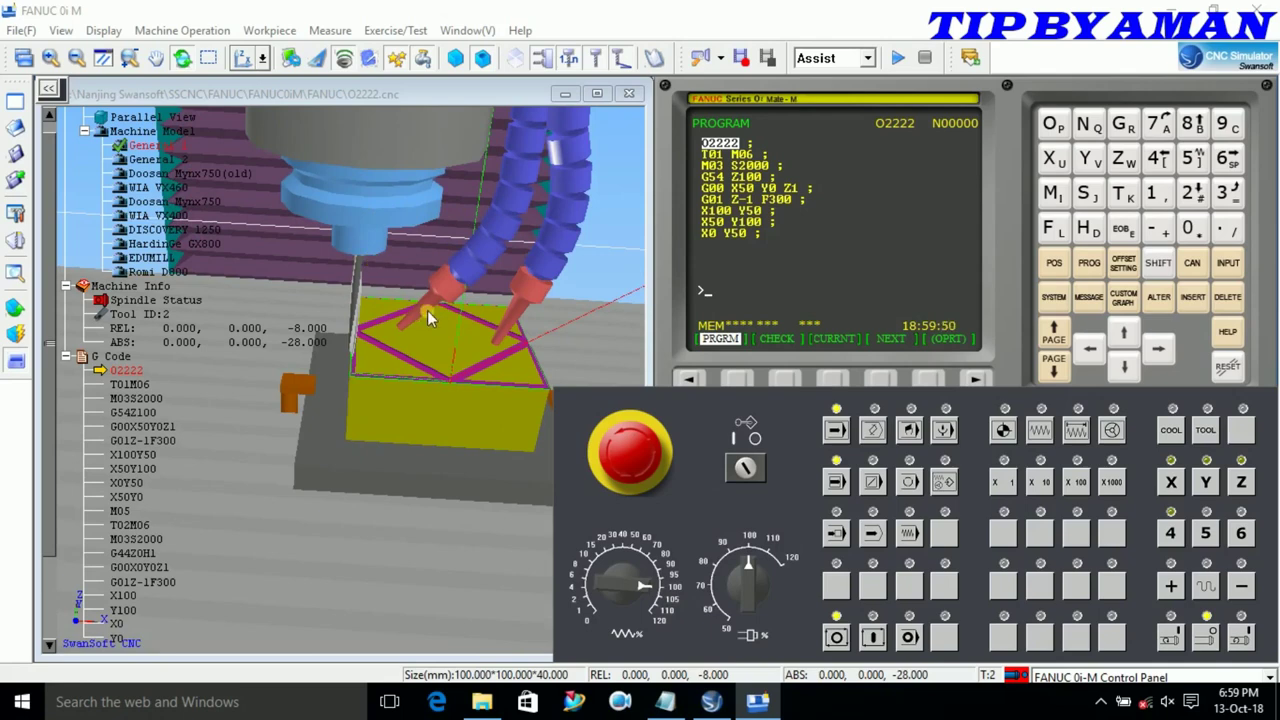
{"action": "left_click_drag", "start_coordinate": [427, 310], "coordinate": [571, 318]}
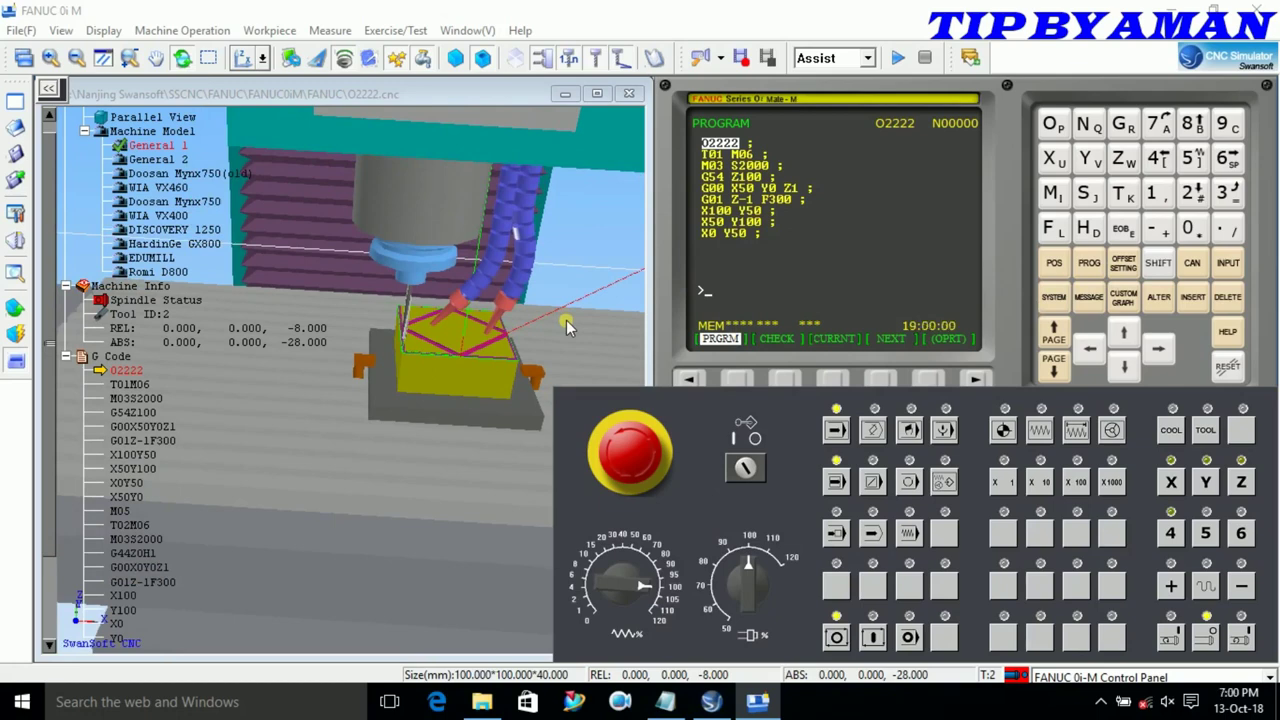
{"action": "scroll", "coordinate": [566, 320], "scroll_direction": "down", "scroll_amount": 3}
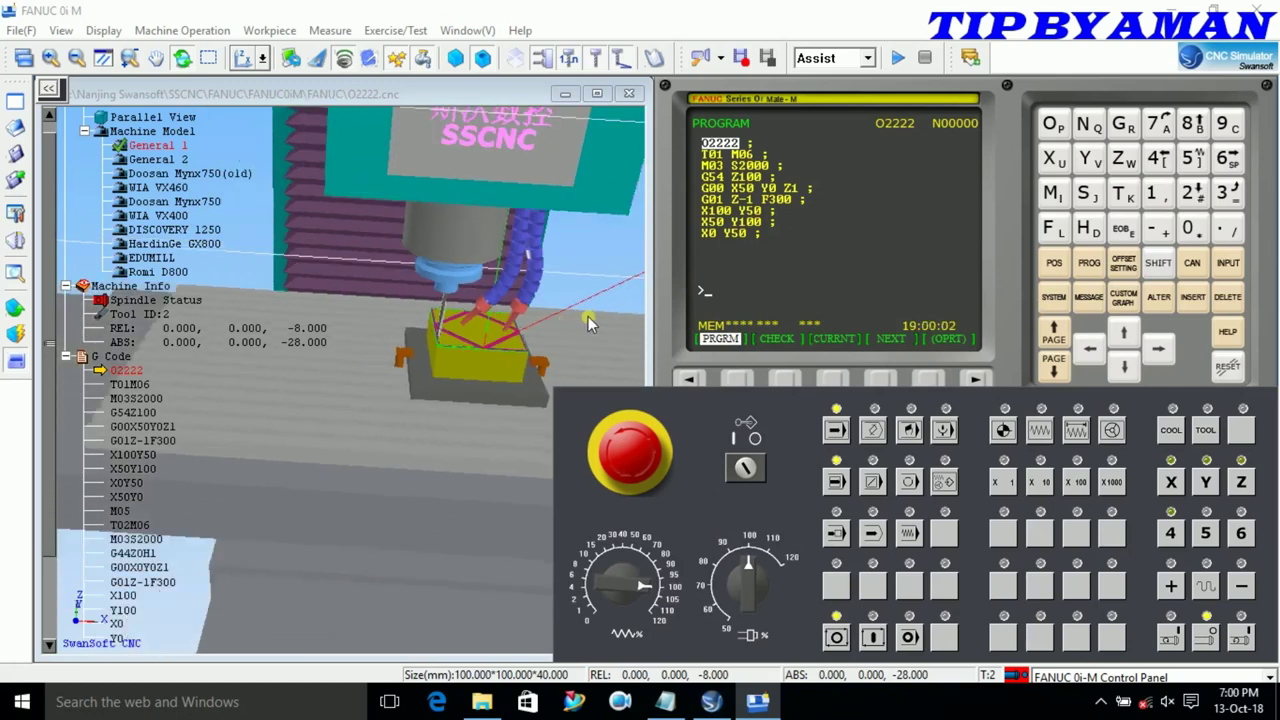
{"action": "scroll", "coordinate": [588, 316], "scroll_direction": "up", "scroll_amount": 3}
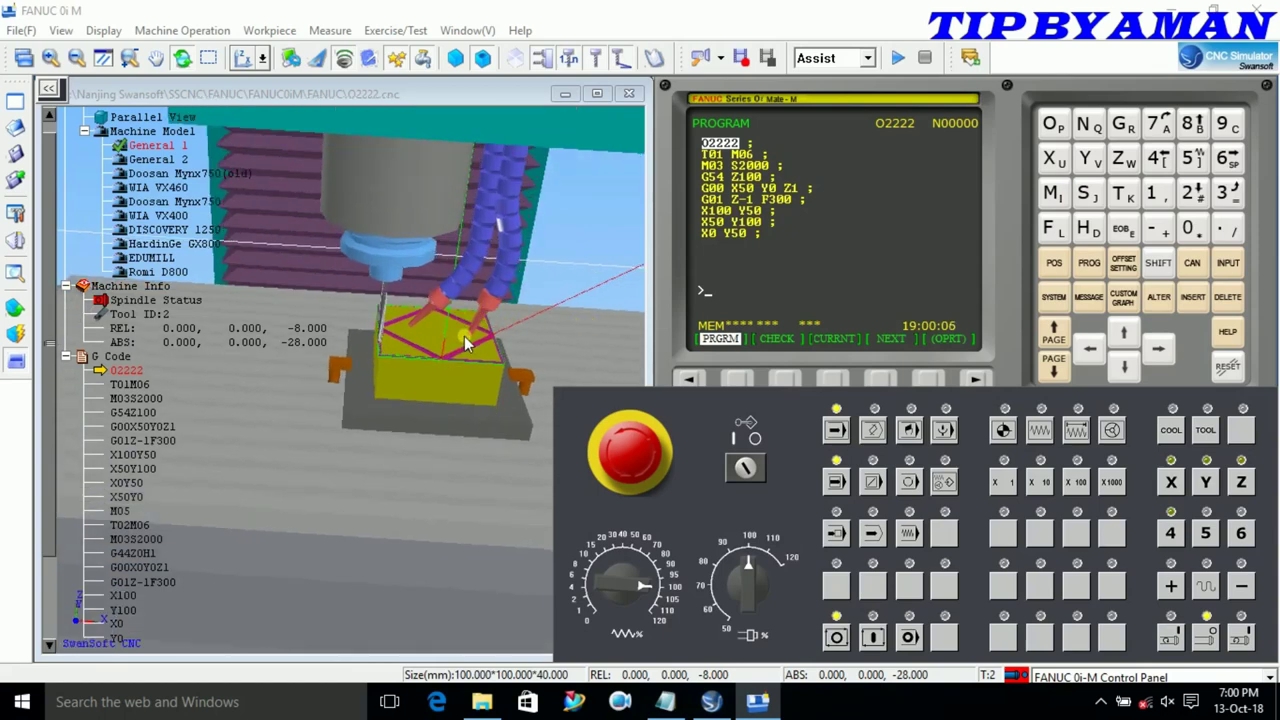
{"action": "scroll", "coordinate": [466, 338], "scroll_direction": "up", "scroll_amount": 2}
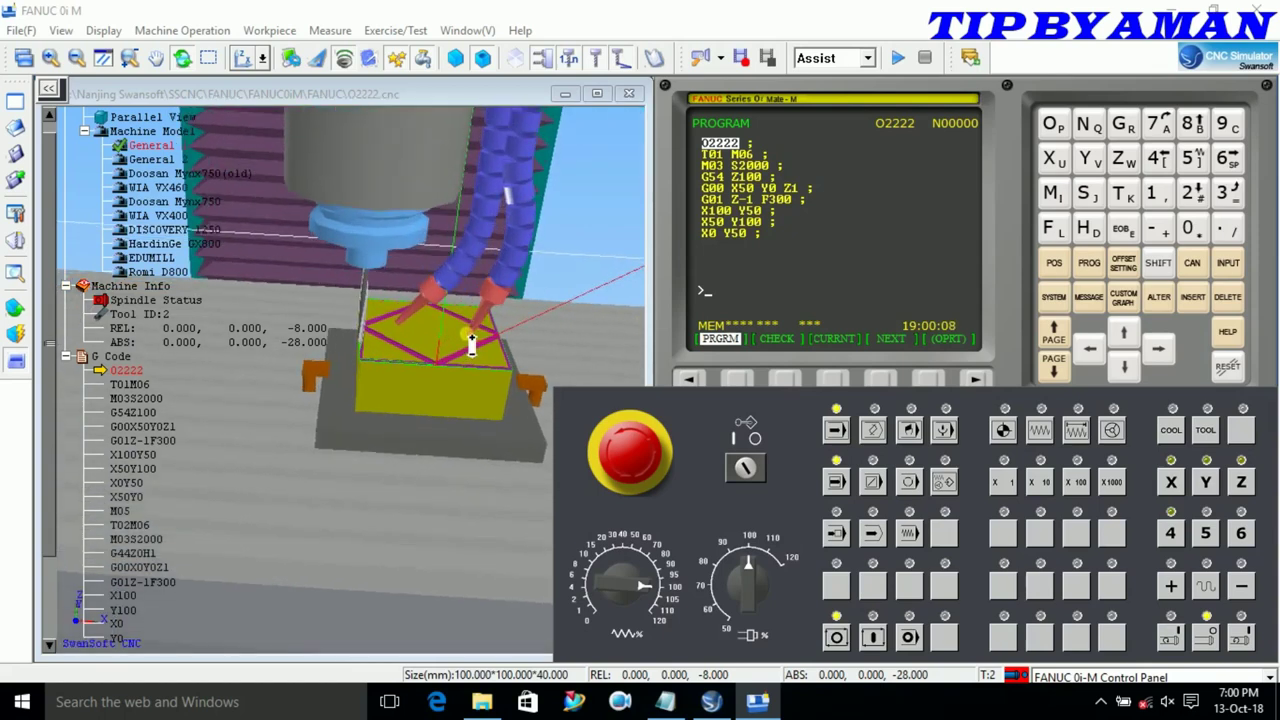
{"action": "scroll", "coordinate": [468, 334], "scroll_direction": "down", "scroll_amount": 3}
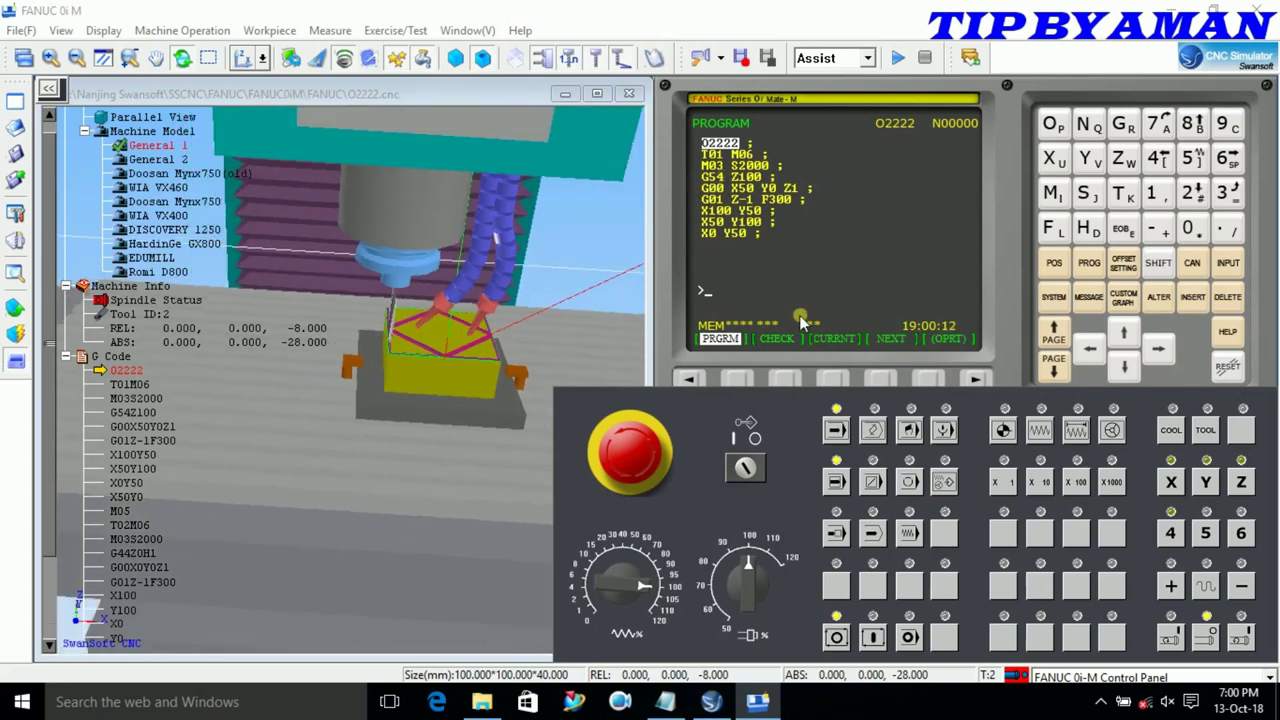
- Switch to Notepad, highlight the G44Z0H1 line in program O2222, and return to the simulator to examine the machined workpiece up close
{"action": "left_click", "coordinate": [665, 702]}
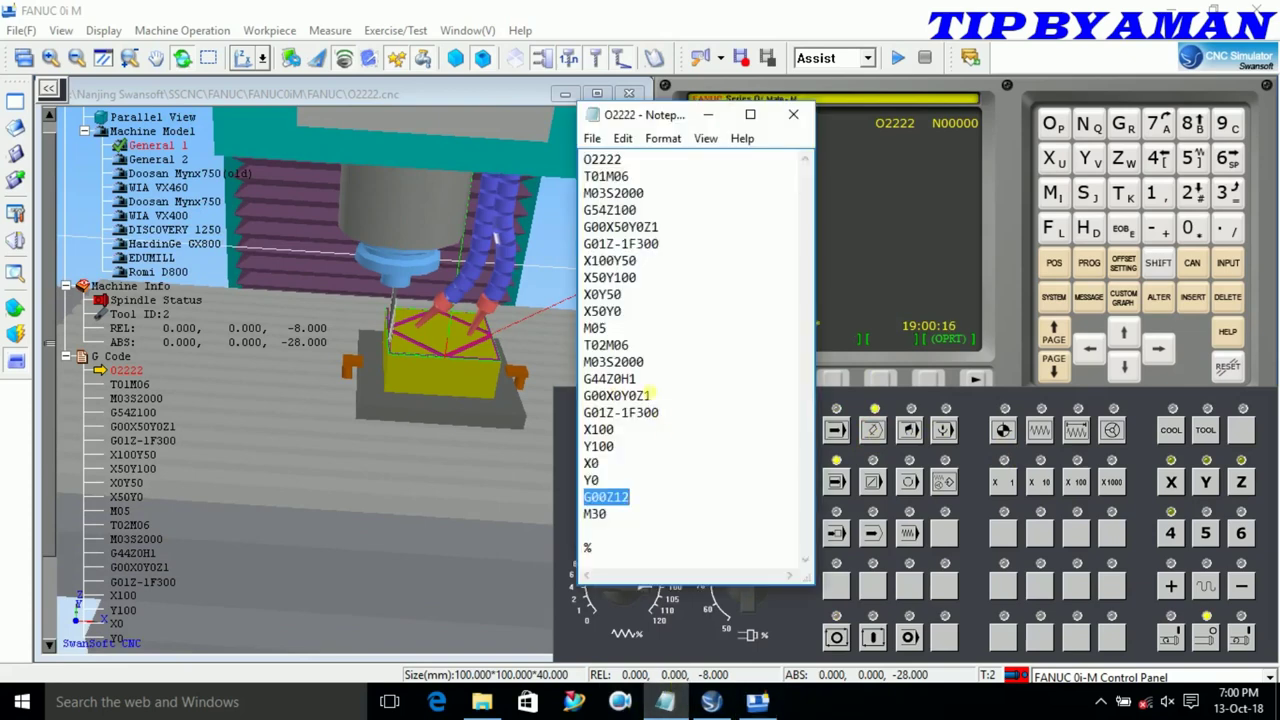
{"action": "left_click_drag", "start_coordinate": [637, 380], "coordinate": [592, 381]}
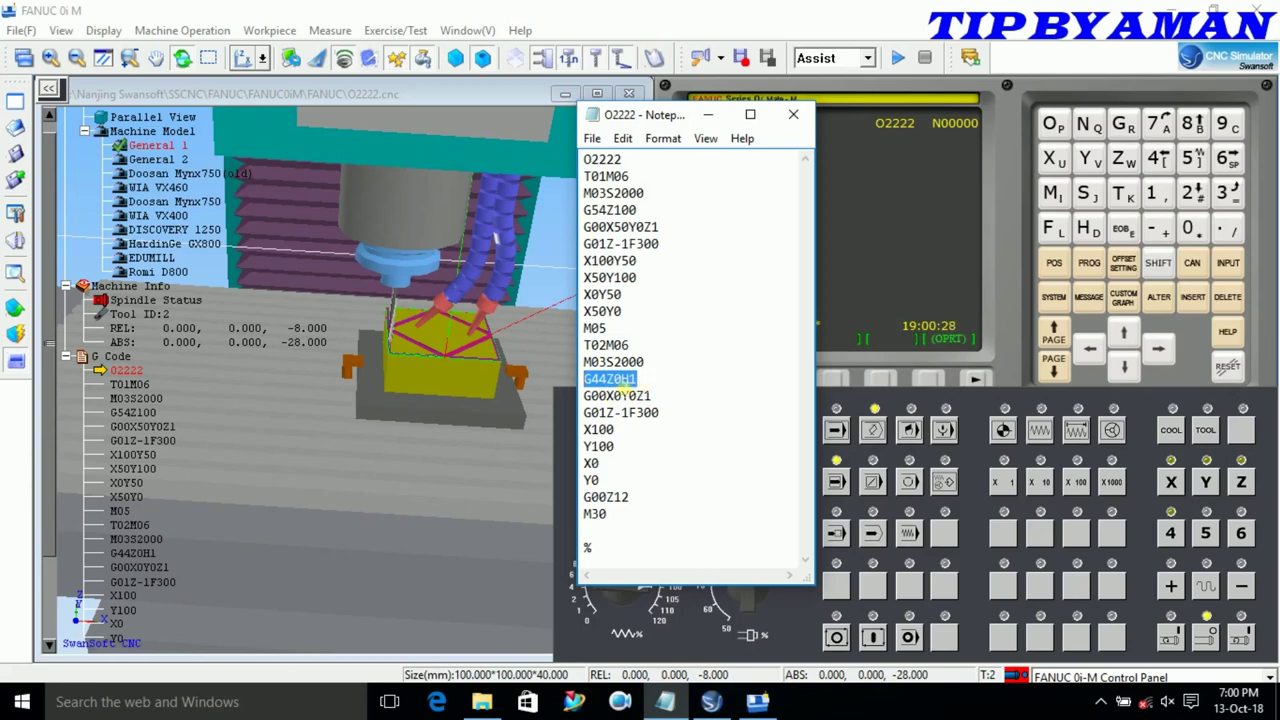
{"action": "left_click", "coordinate": [492, 378]}
{"action": "left_click_drag", "start_coordinate": [503, 364], "coordinate": [468, 358]}
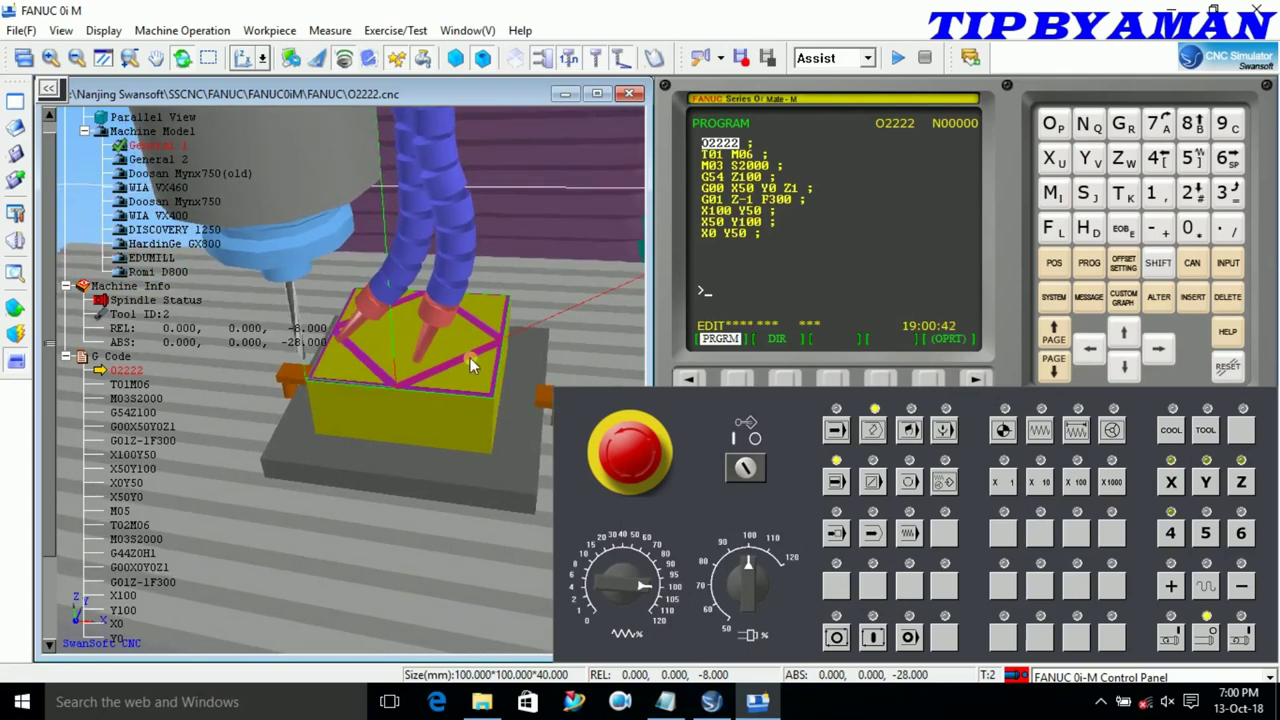